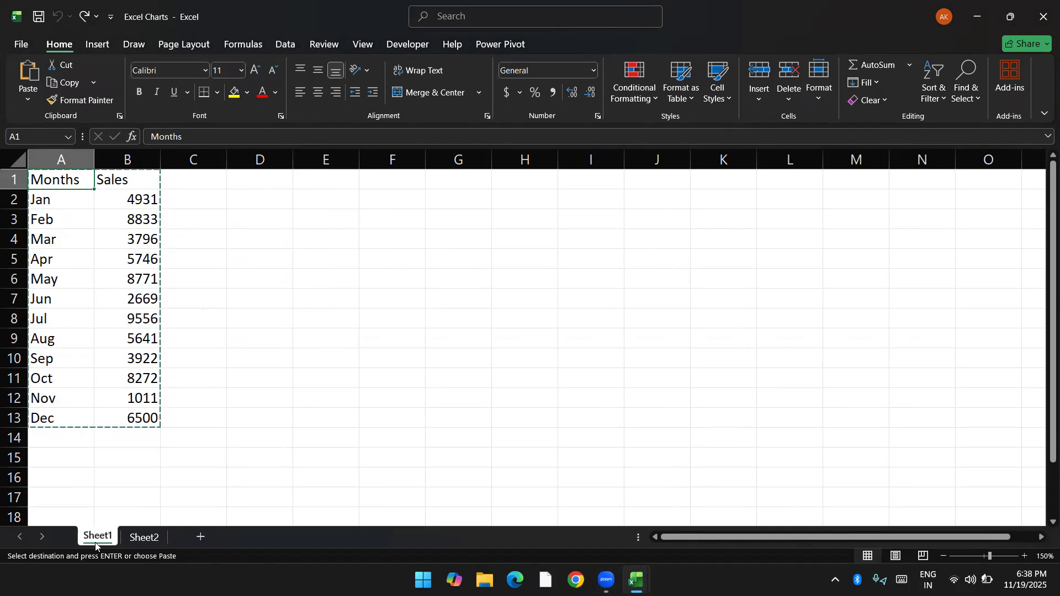
- Add the column headers "Top 2" in C1 and "Bottom" in D1 on Sheet1
key(Escape)
text(Top)
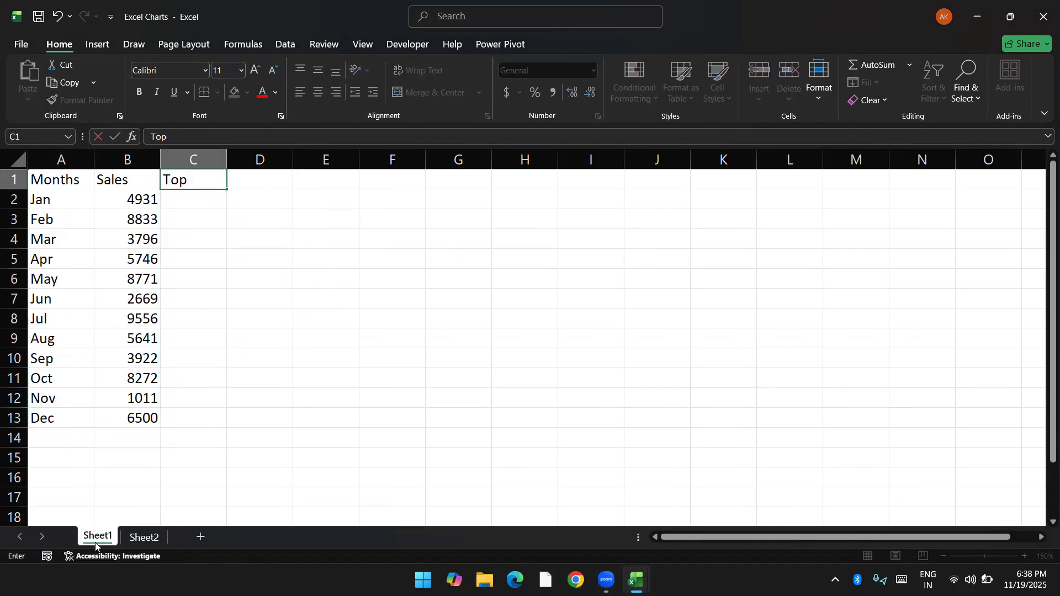
text( 2)
key(Tab)
text(Bo)
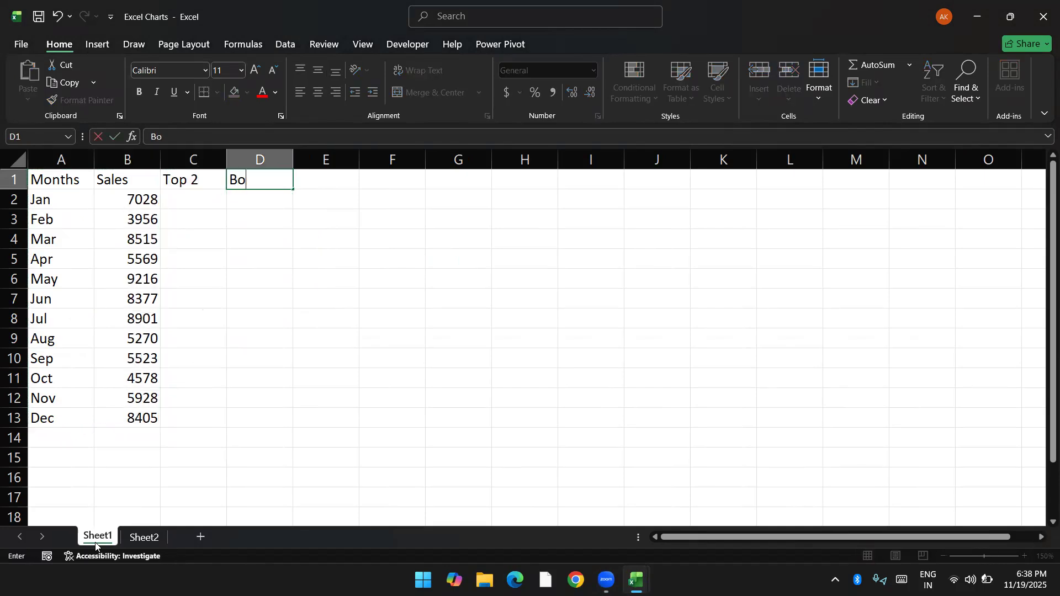
key(Return)
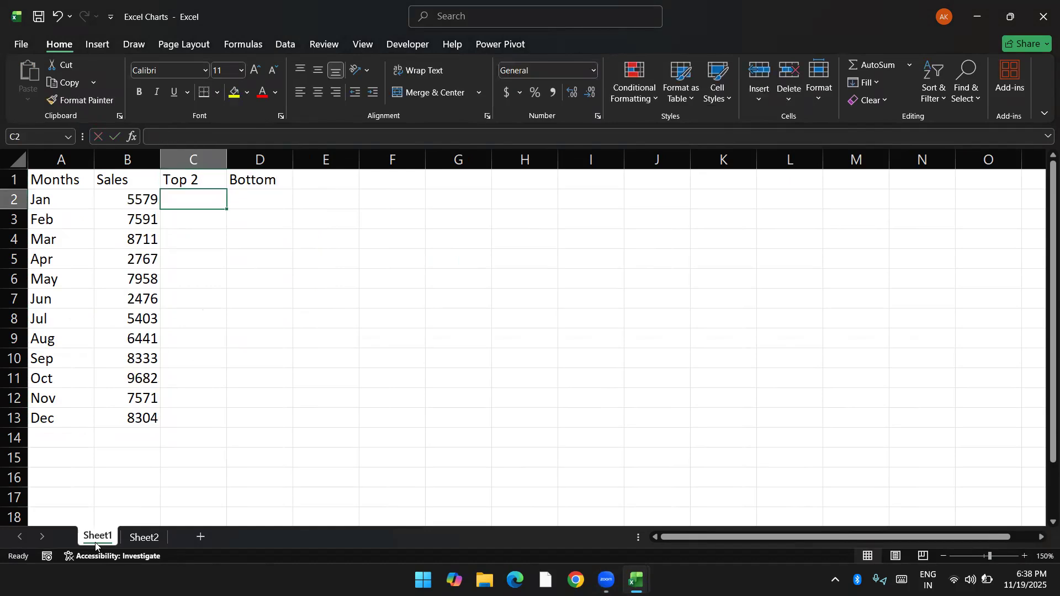
- Begin an OR formula in C2 whose first condition is LARGE($B$2:$B$13,1)=B2
text(=or)
key(Tab)
text(large)
key(Tab)
key(Left)
key(ctrl+shift+Down)
key(F4)
text(,1))
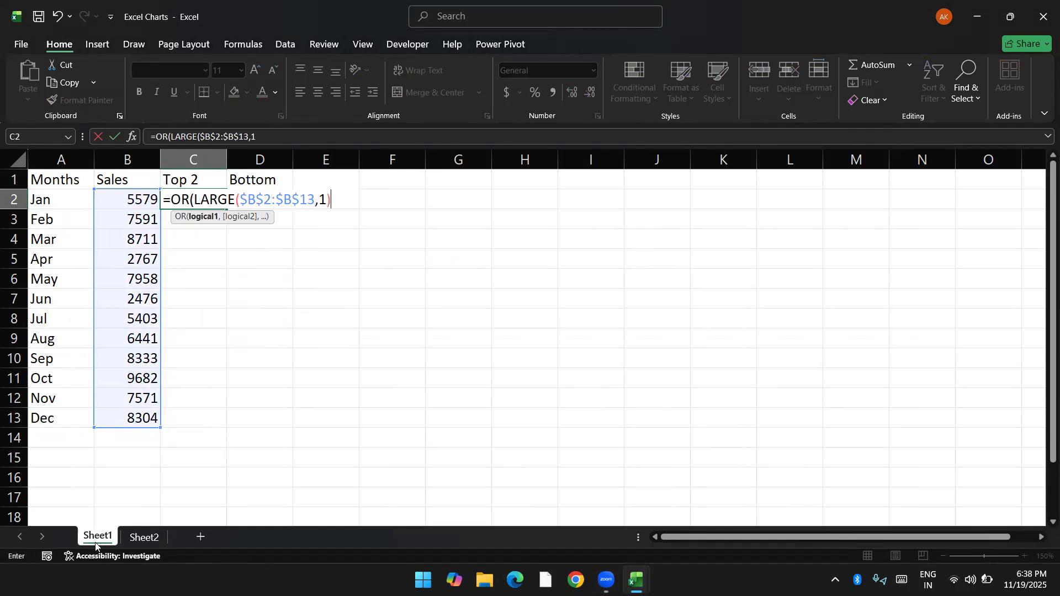
text(=)
key(Left)
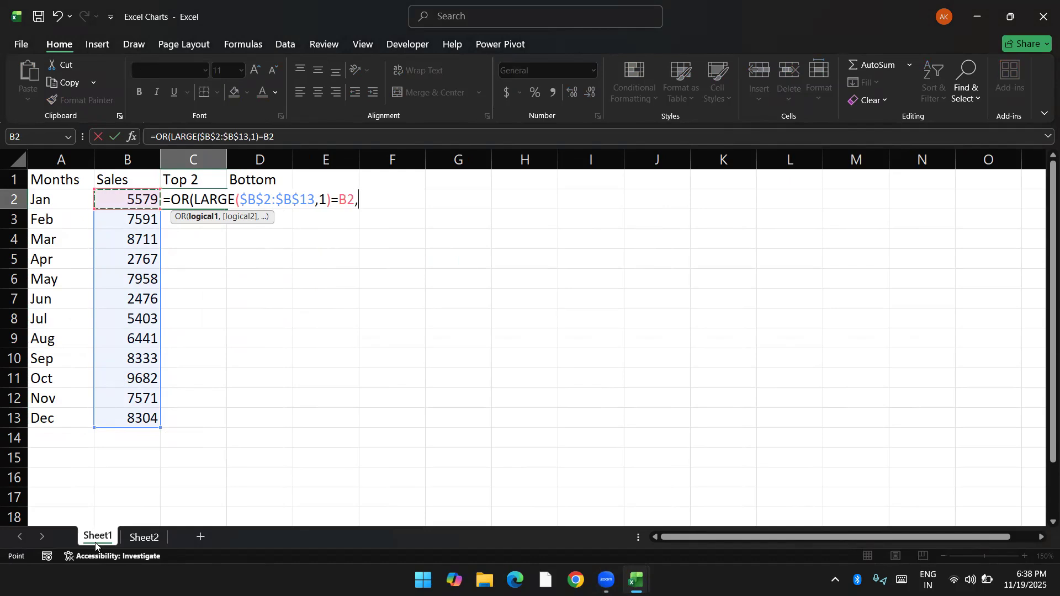
- Add LARGE($B$2:$B$13,2)=B2 as the second OR condition in C2 and enter the formula
text(,lar)
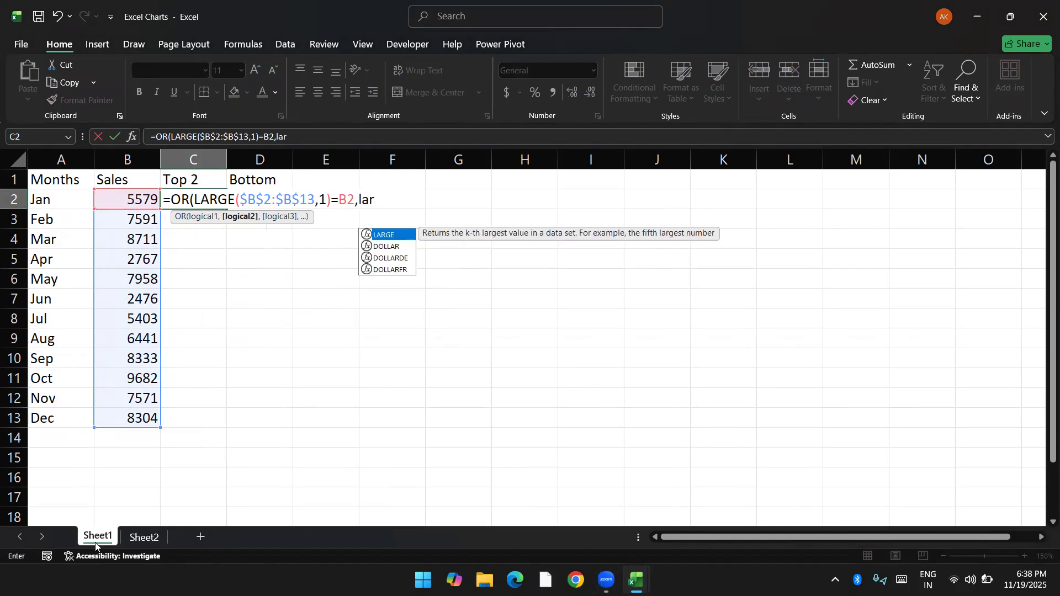
key(Tab)
key(Left)
key(ctrl+shift+Down)
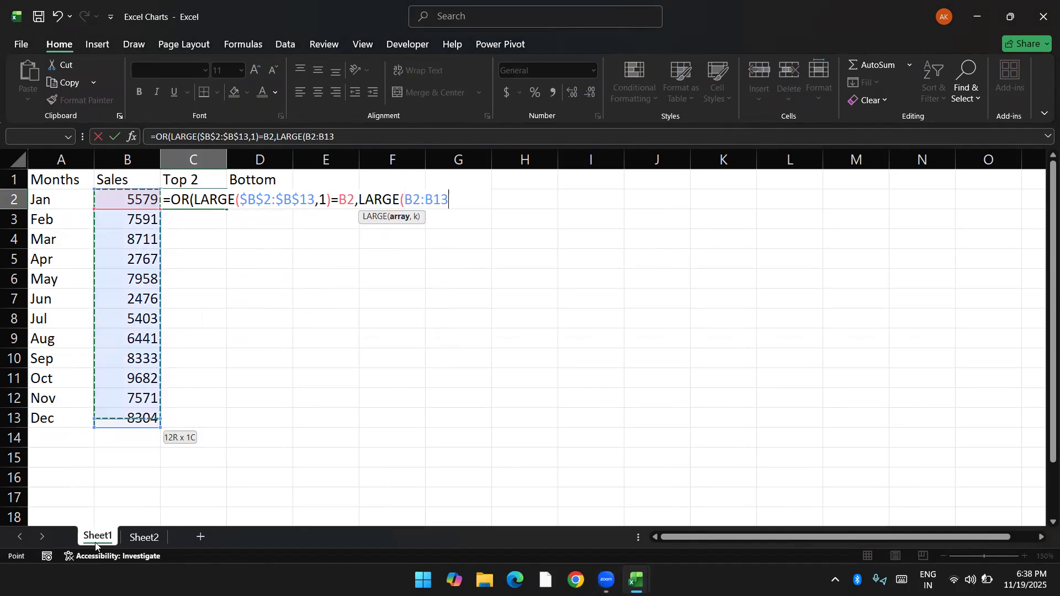
key(F4)
text(,2))
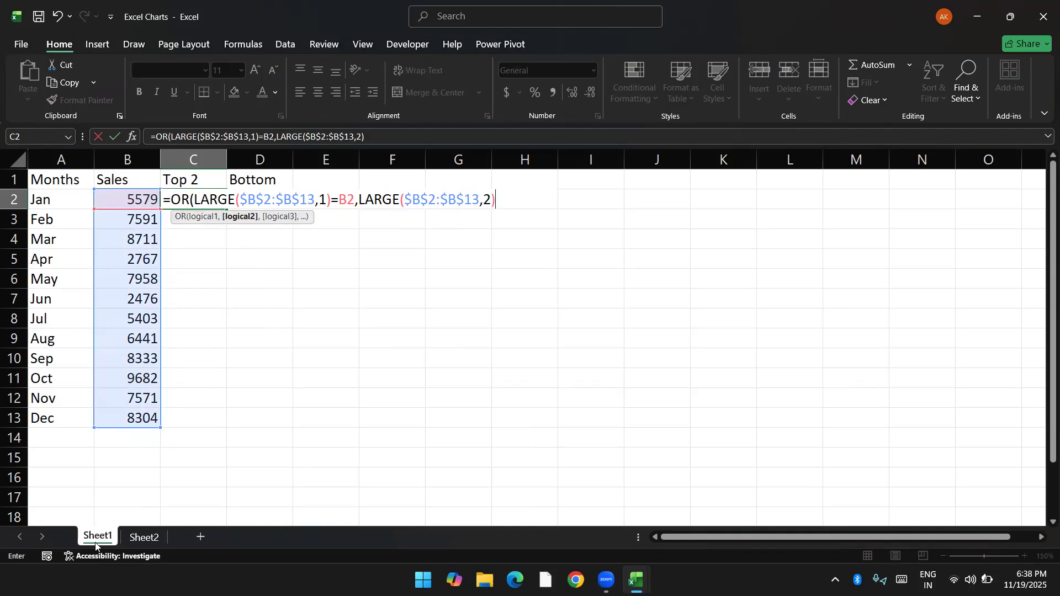
text(=)
key(Left)
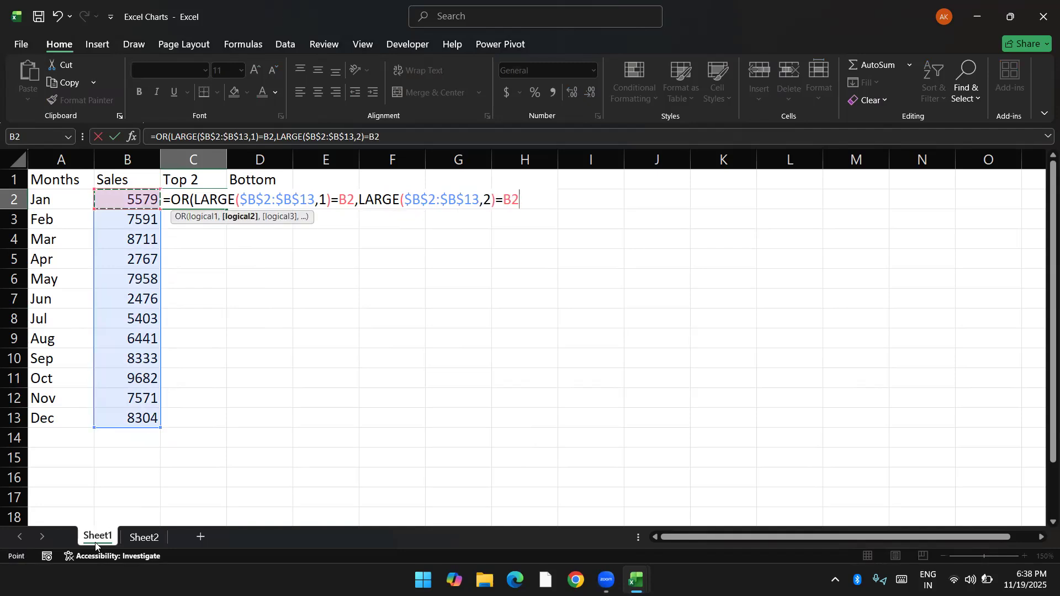
text())
key(Return)
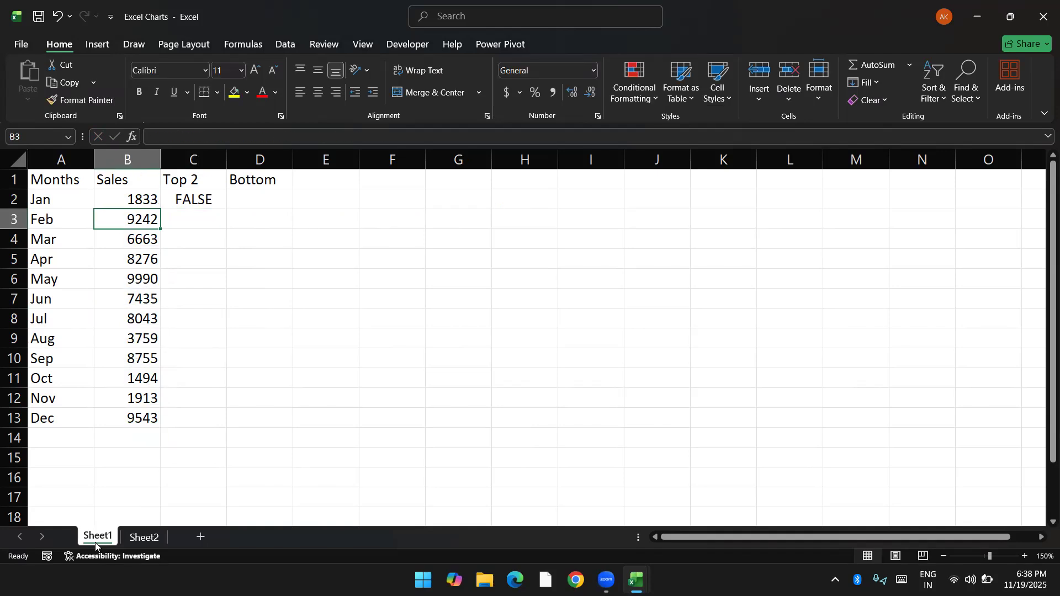
- Fill the OR formula from C2 down to C13
key(Left)
key(ctrl+Down)
key(Right)
key(ctrl+shift+Up)
key(ctrl+d)
- Wrap the C2 formula in an IF that returns B2 when true and NA() when false
key(Up)
key(Up)
key(Up)
key(Up)
key(Up)
key(Up)
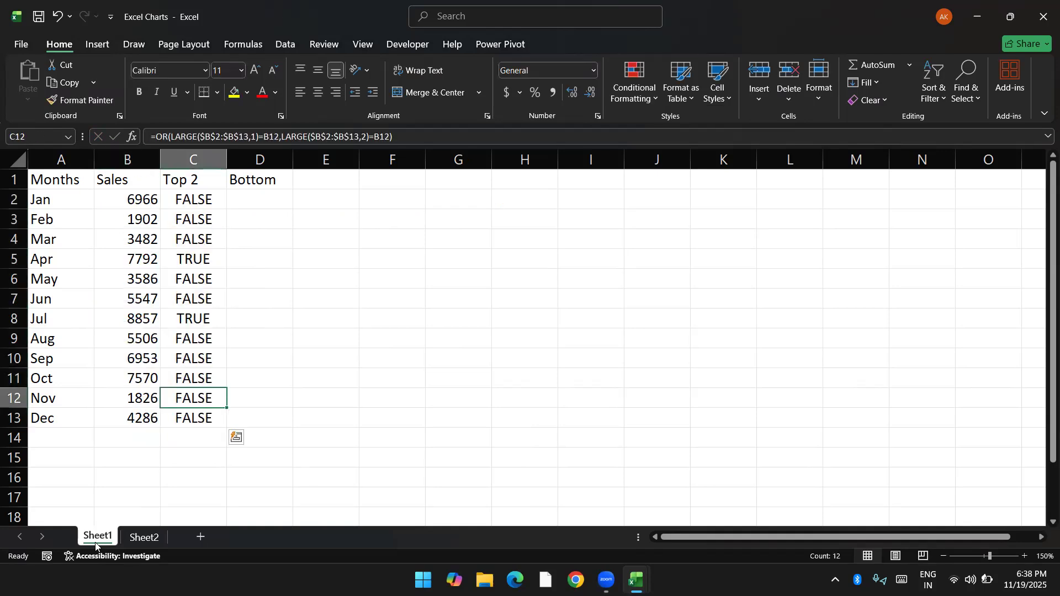
key(ctrl+Up)
key(Down)
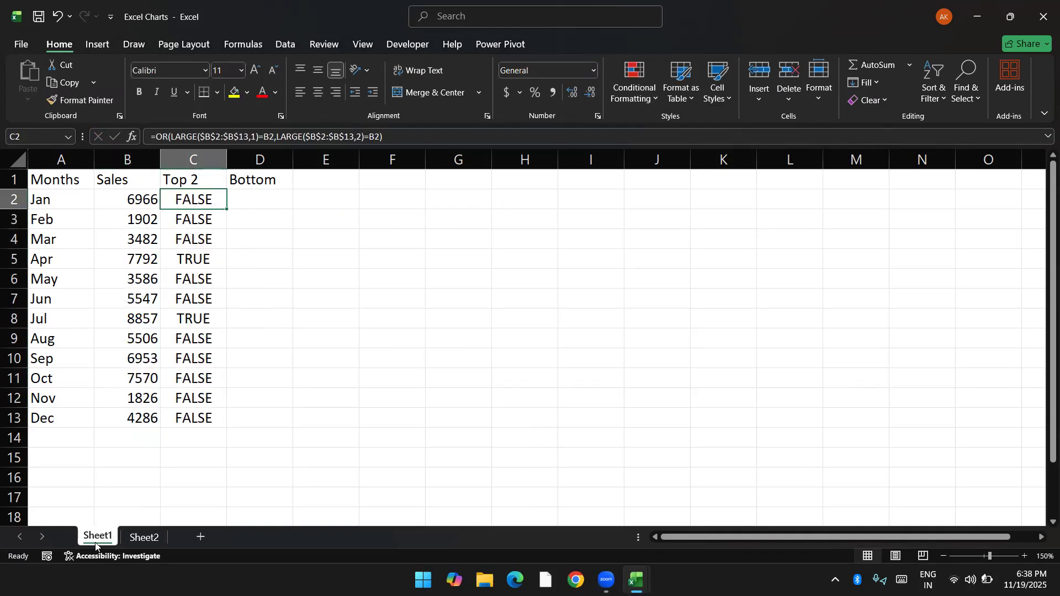
key(F2)
text(IF()
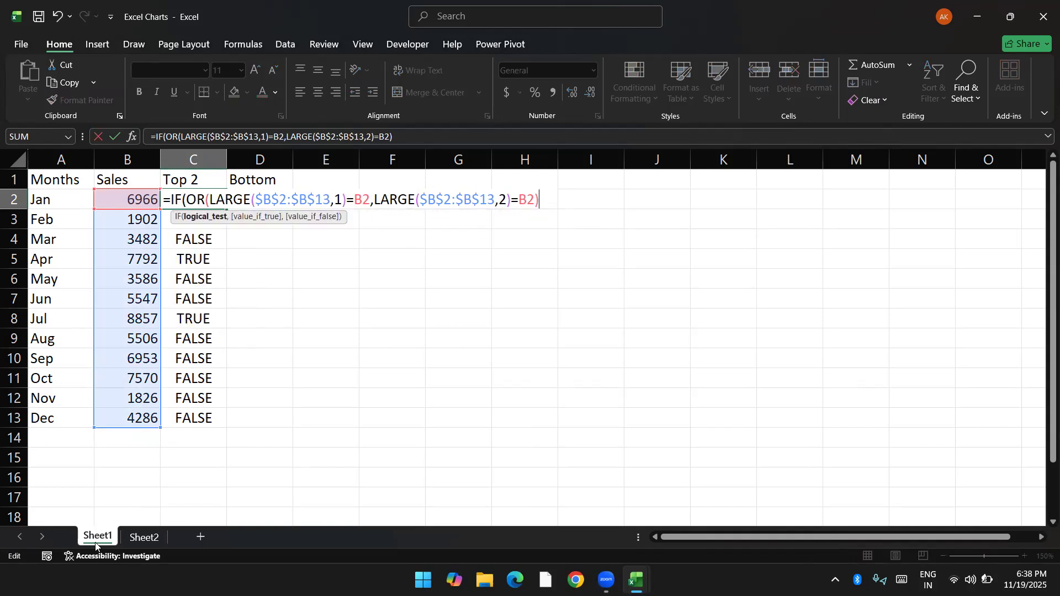
text(,)
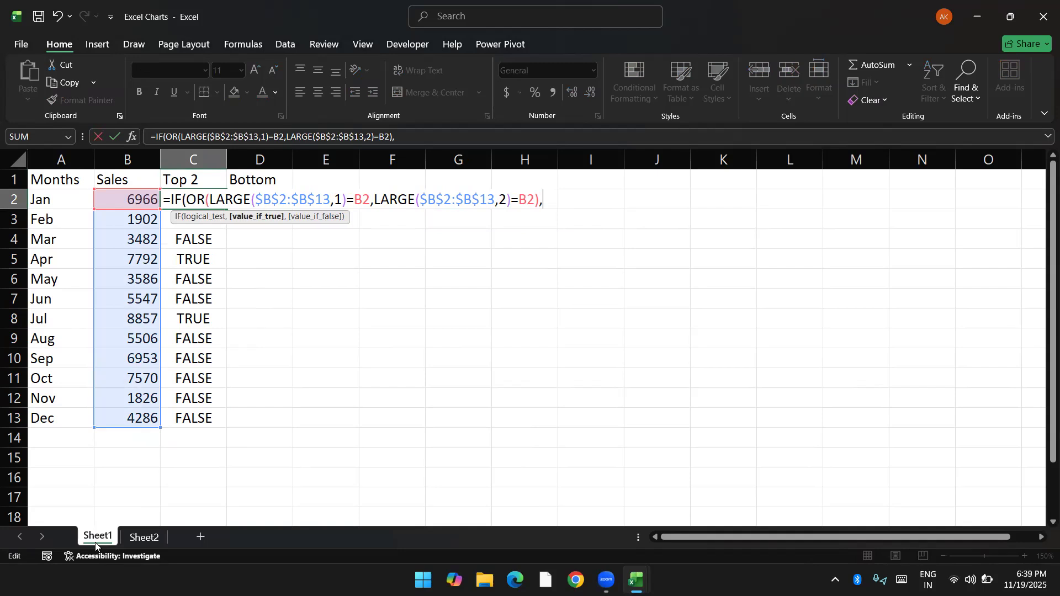
key(Left)
text(,NA()
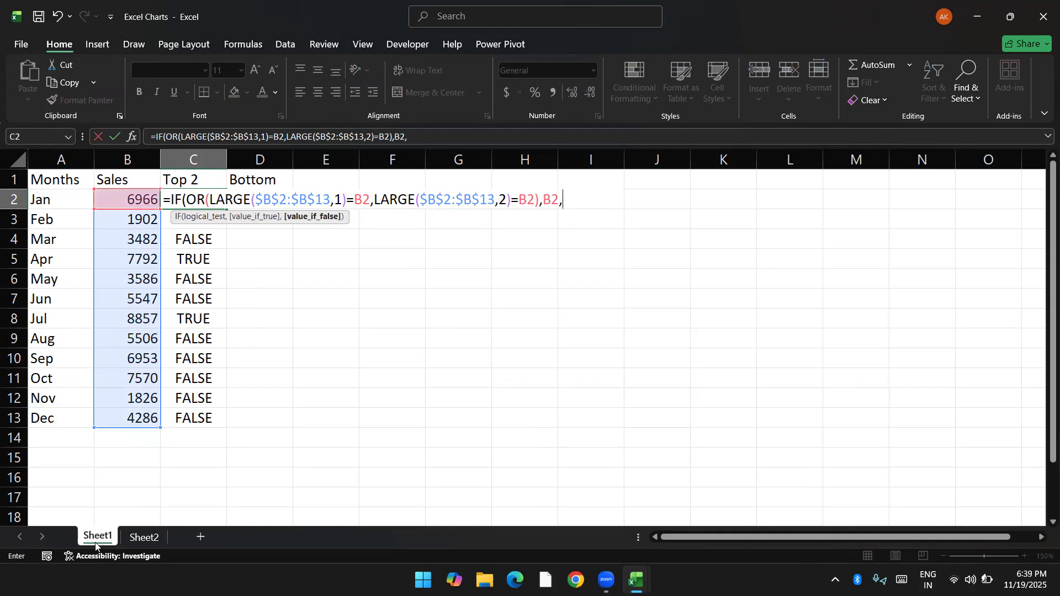
text()))
key(Return)
- Fill the updated IF formula from C2 down to C13
key(Left)
key(Up)
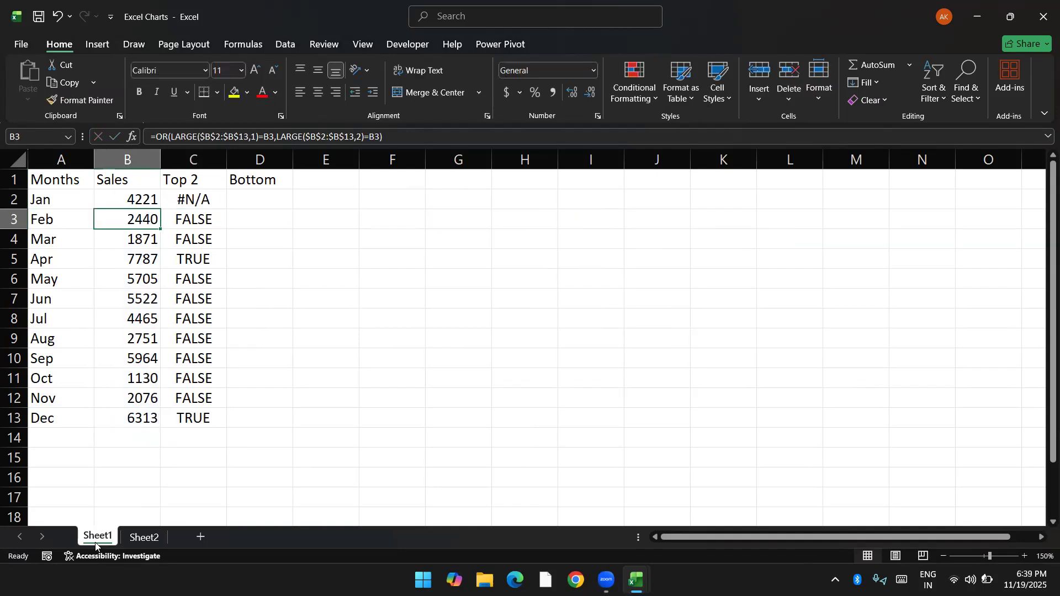
key(Right)
key(ctrl+shift+Down)
key(ctrl+d)
- Copy the text of the C2 formula and enter it in D2 with its B2 references intact
key(Up)
key(Down)
key(F2)
key(shift+Home)
key(ctrl+c)
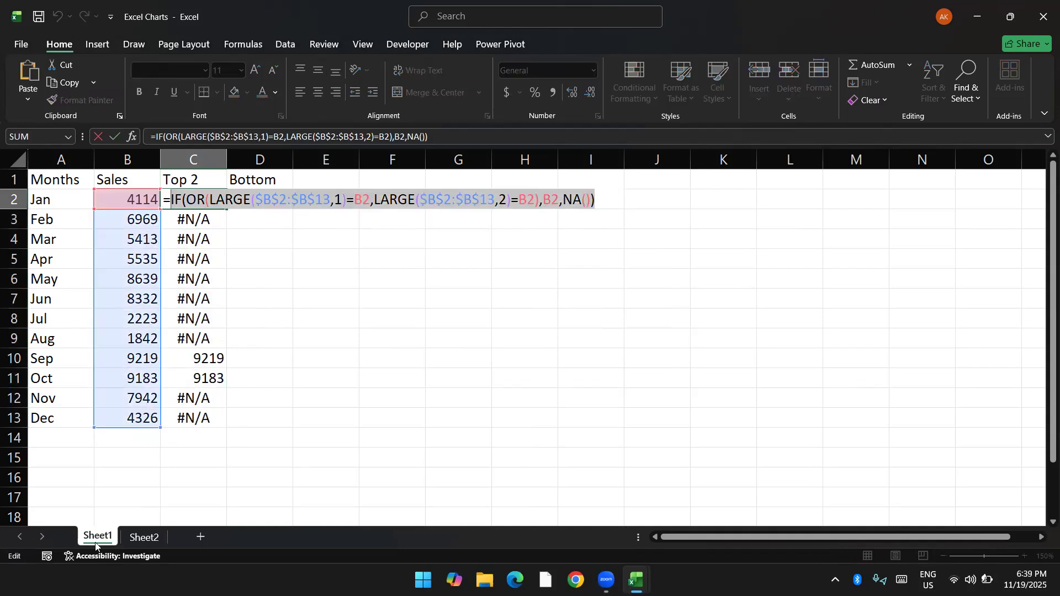
key(Escape)
key(Right)
key(F2)
key(ctrl+v)
key(Return)
key(Up)
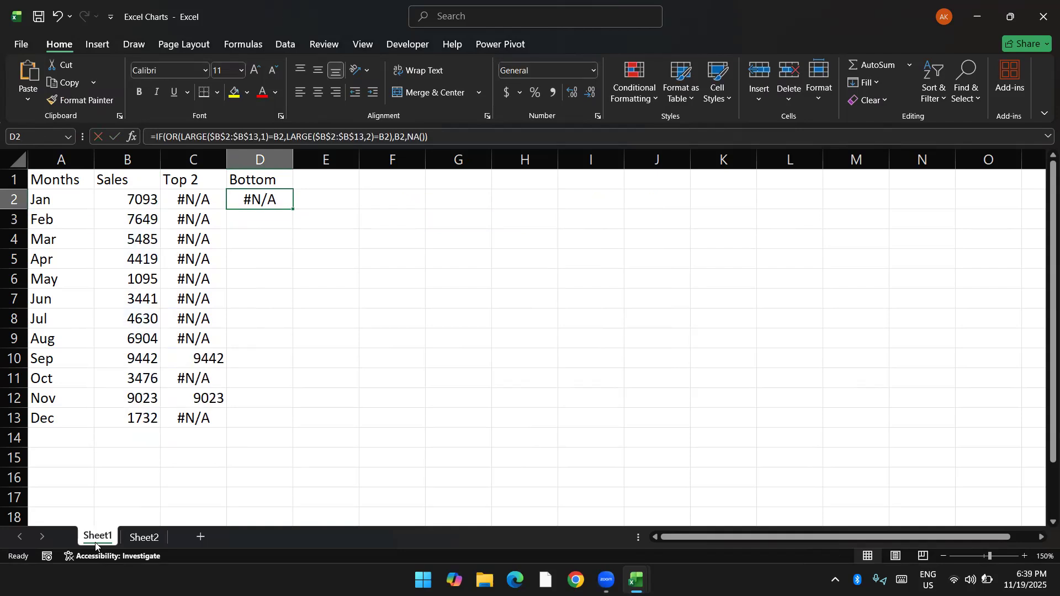
- Change the header in D1 to "Bottom 2"
key(Up)
key(F2)
text(2)
key(Return)
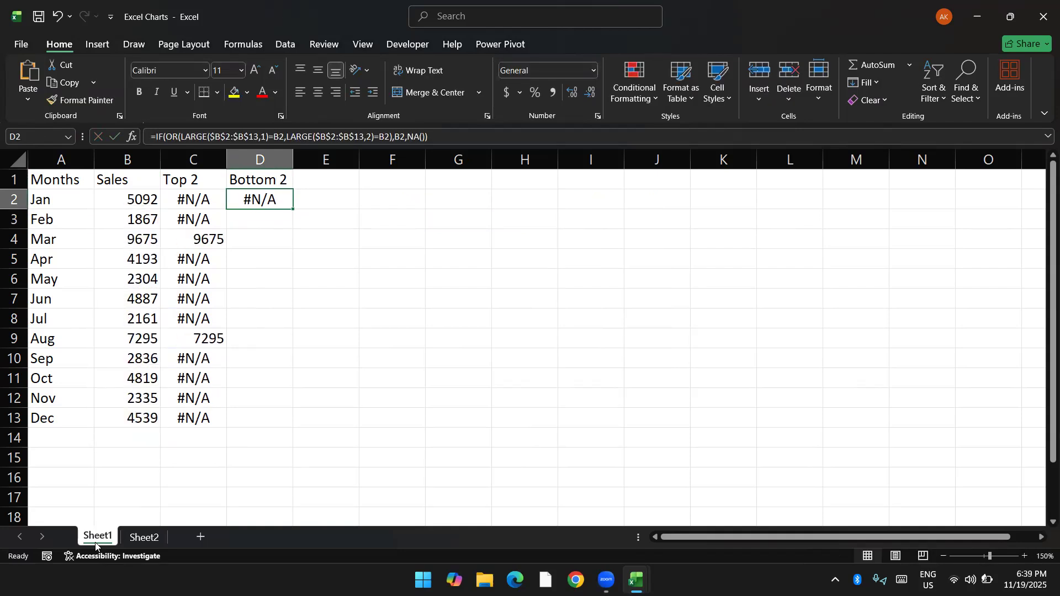
- Edit the D2 formula, replacing the second LARGE function with SMALL
key(F2)
key(Left)
key(Left)
key(Left)
key(Left)
key(Left)
key(Left)
key(Left)
key(Left)
key(Left)
key(Left)
key(Left)
key(Left)
key(Left)
key(Left)
key(Left)
key(Left)
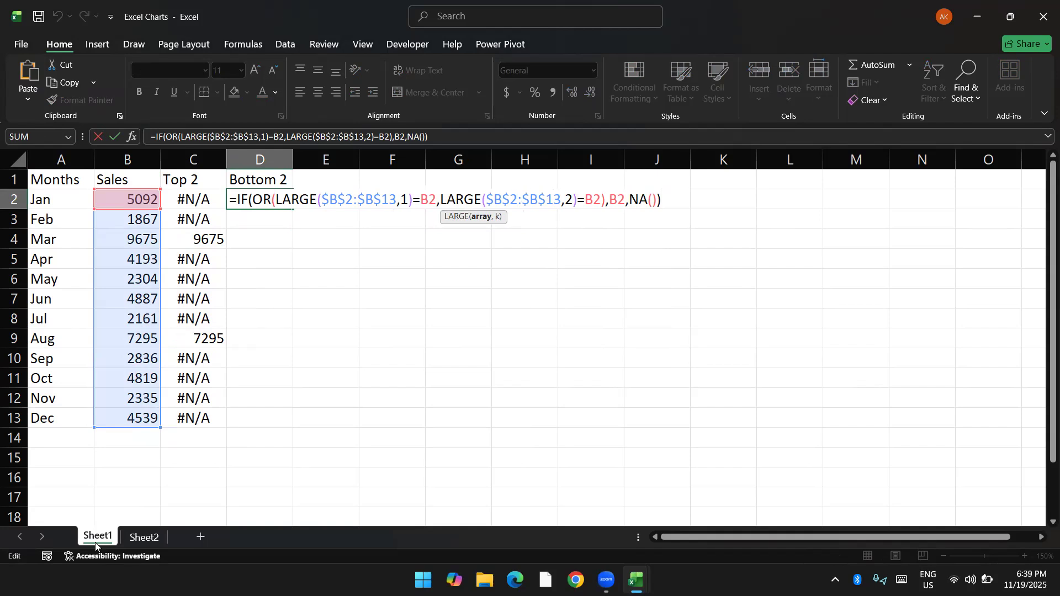
key(Left)
key(shift+Left)
key(shift+Left)
key(shift+Left)
key(shift+Left)
key(shift+Left)
text(Small)
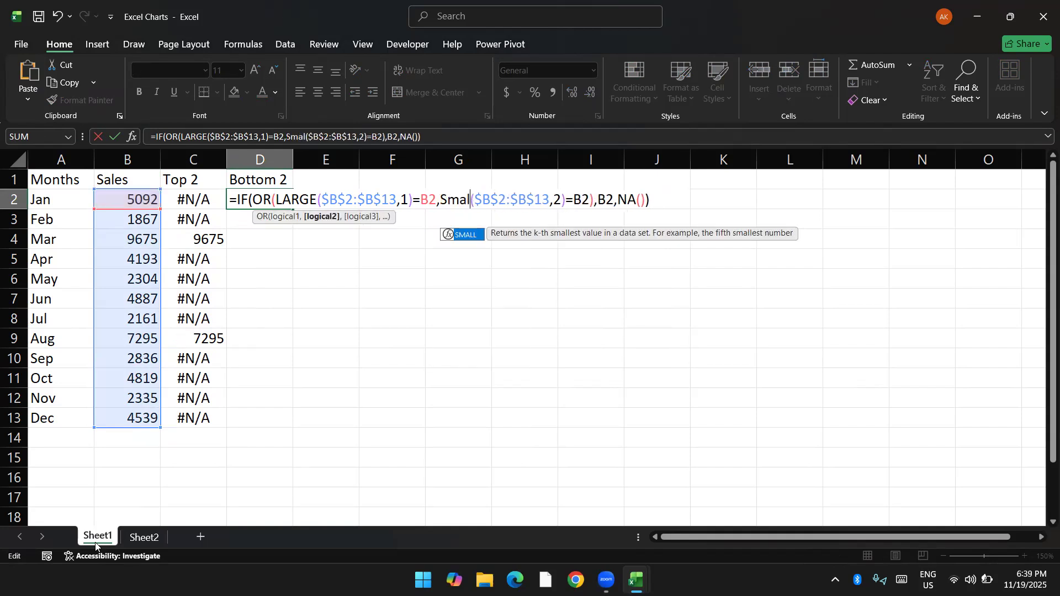
- Replace the first LARGE function in the D2 formula with SMALL and enter the formula
key(Left)
key(Left)
key(Left)
key(Left)
key(Left)
key(Left)
key(Left)
key(Left)
key(Left)
key(Left)
key(Left)
key(Left)
key(Left)
key(Left)
key(Left)
key(Left)
key(Left)
key(Left)
key(shift+Left)
key(shift+Left)
key(shift+Left)
key(shift+Left)
key(shift+Left)
text(Small)
key(ctrl+Return)
- Fill the Bottom 2 formula from D2 down to D13
key(Left)
key(ctrl+Down)
key(Right)
key(ctrl+shift+Up)
key(ctrl+d)
- Select the whole data table A1:D13
key(ctrl+Up)
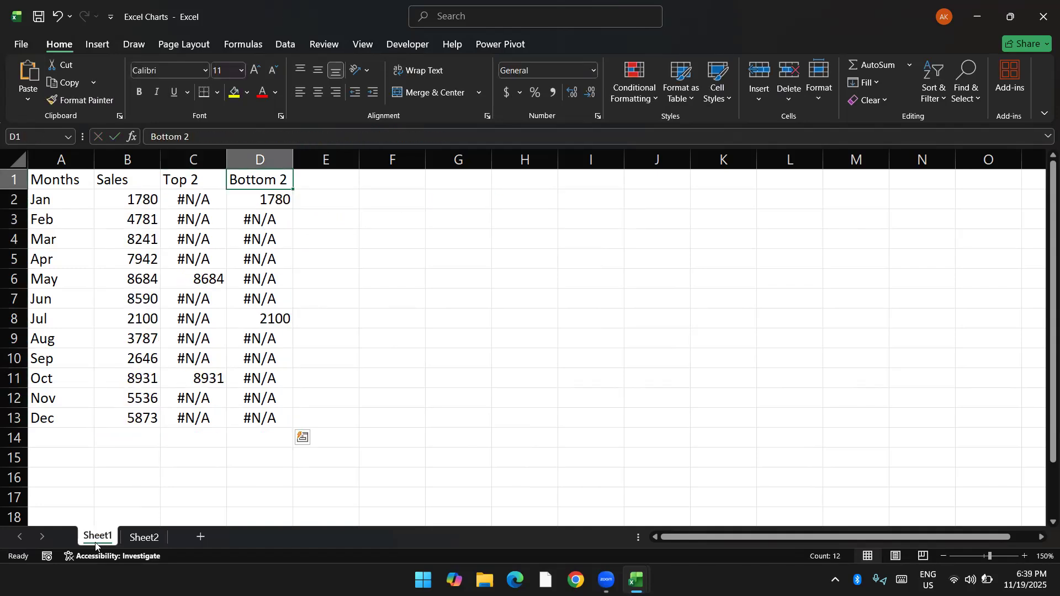
key(ctrl+Left)
key(ctrl+a)
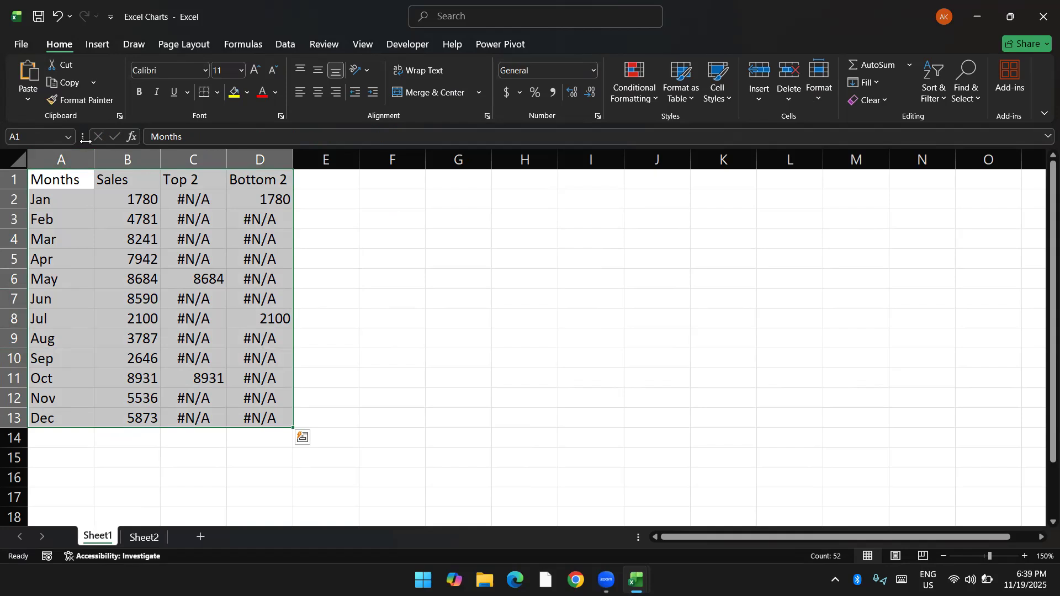
click(93, 44)
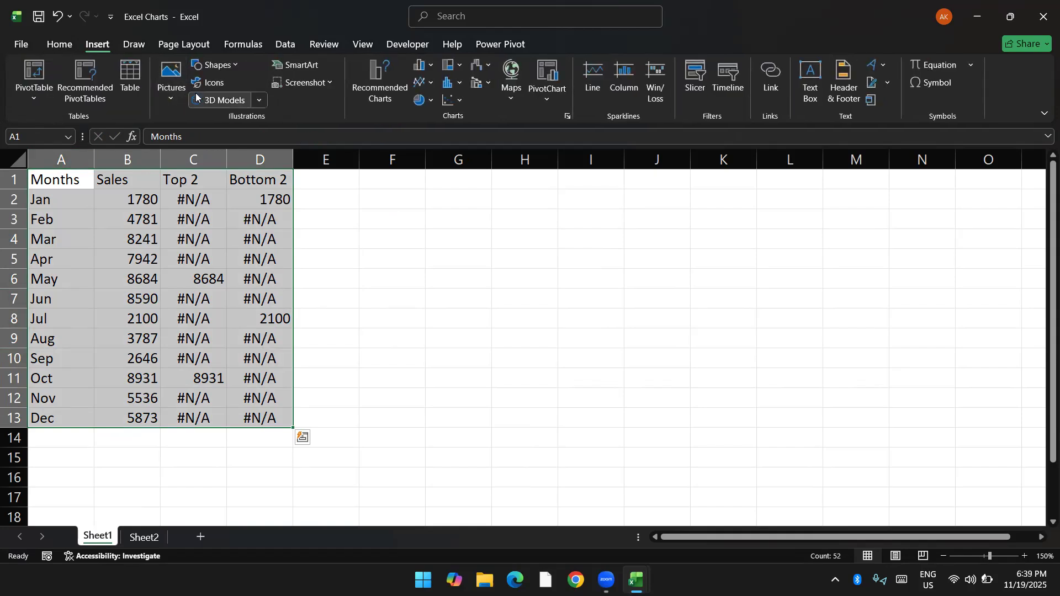
click(422, 65)
click(442, 349)
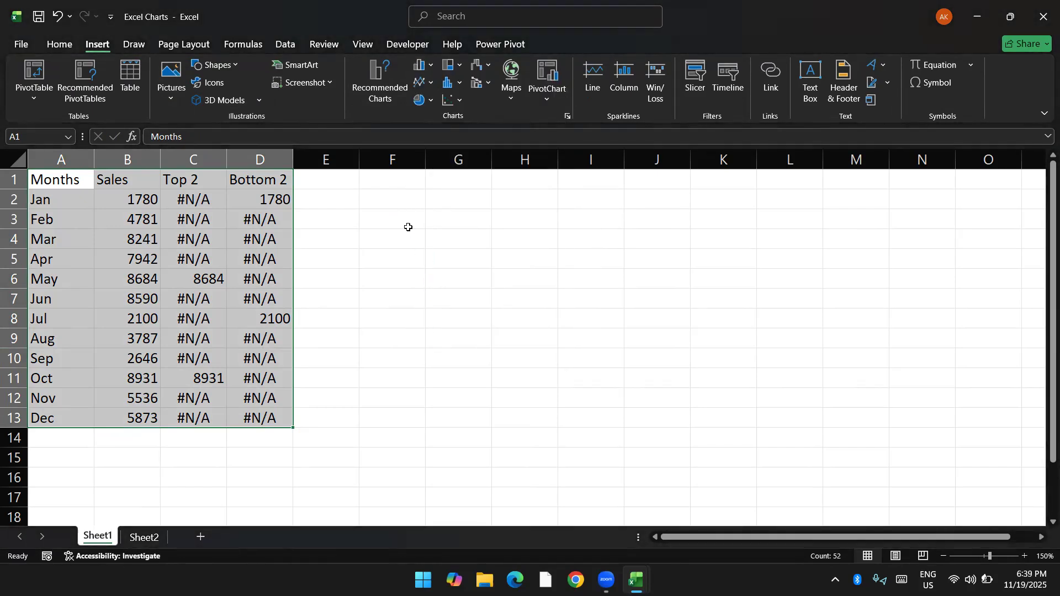
click(363, 146)
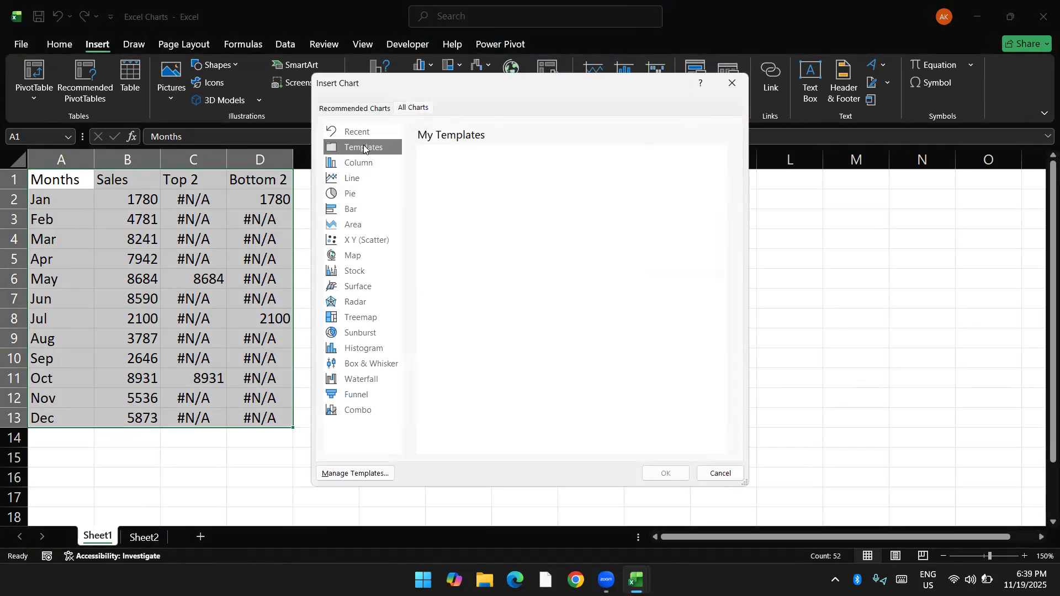
key(Escape)
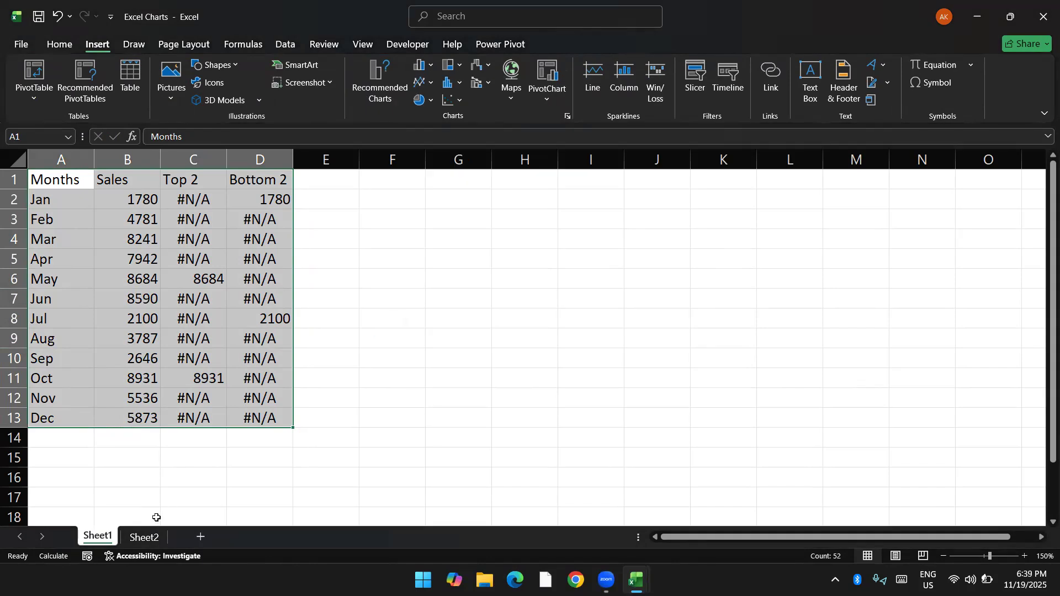
- Save the existing sales performance chart on Sheet2 as a chart template named AK
click(145, 536)
right_click(292, 211)
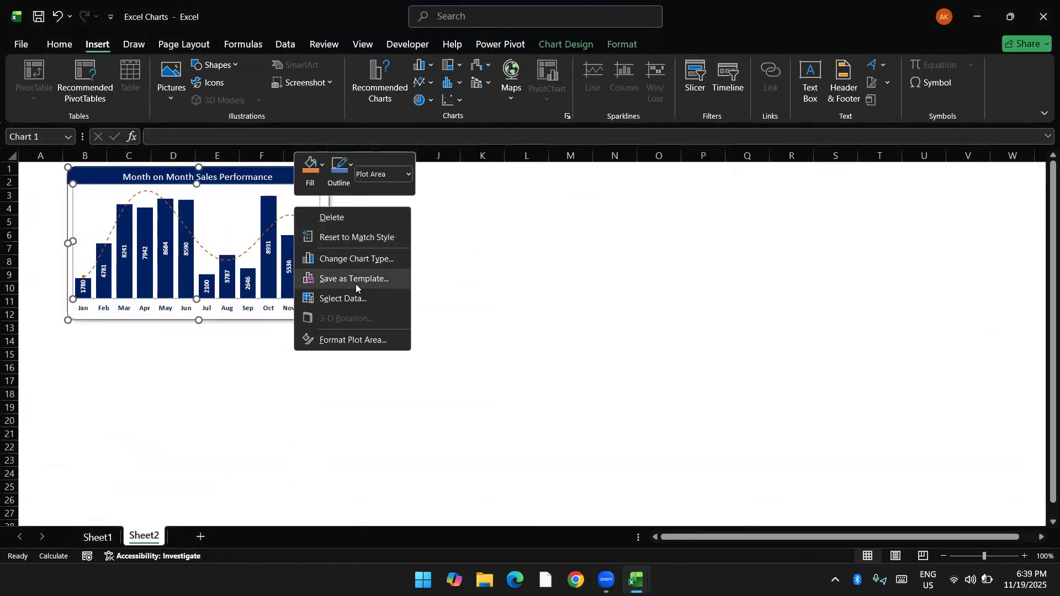
click(356, 285)
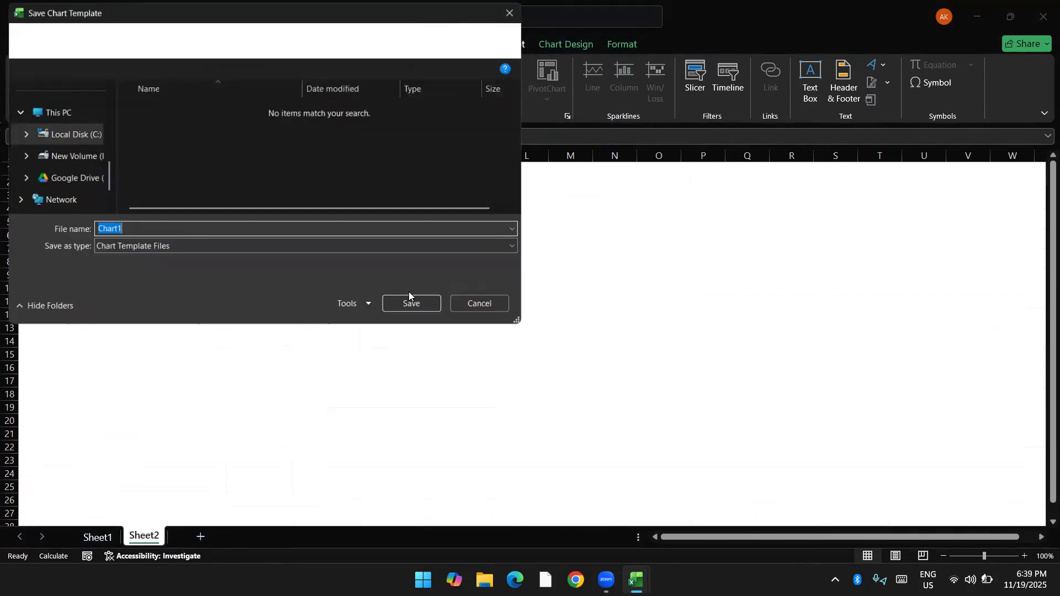
text(AK)
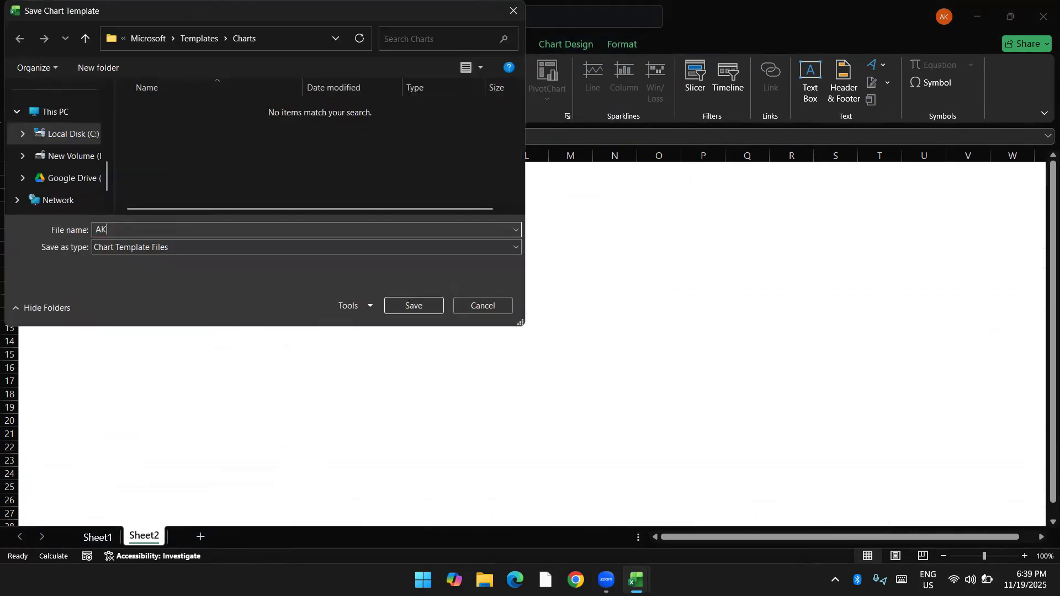
key(Return)
- Insert a chart of the selected Sheet1 data using the saved AK chart template
click(97, 537)
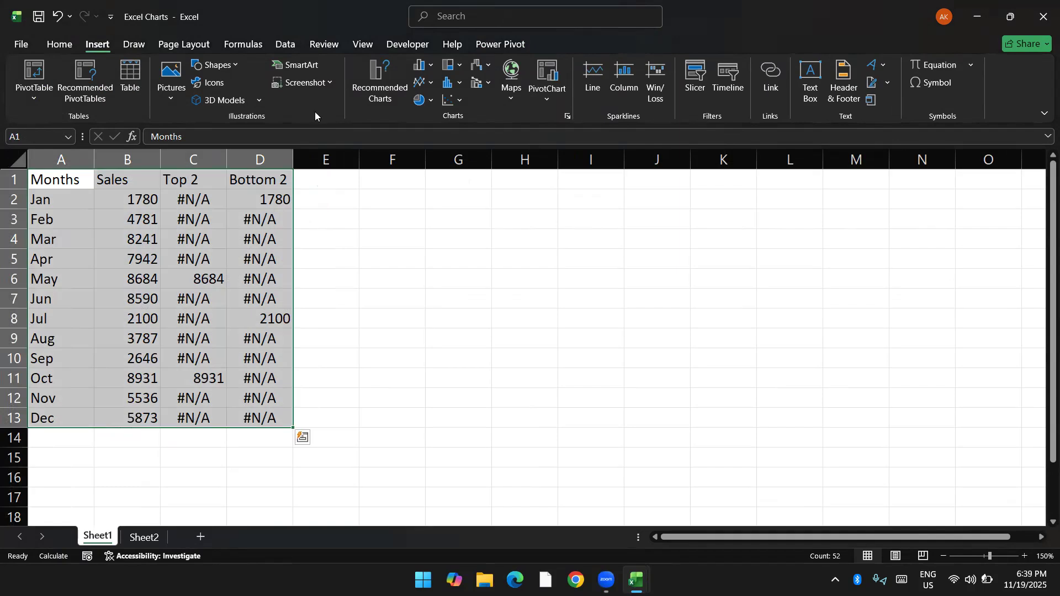
click(428, 67)
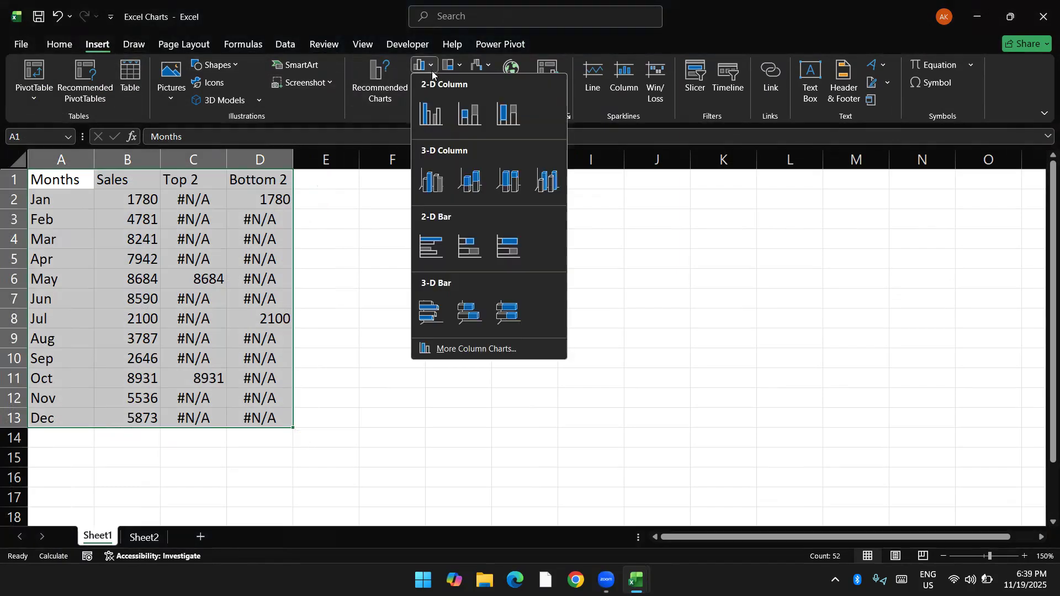
click(461, 350)
click(358, 148)
double_click(428, 160)
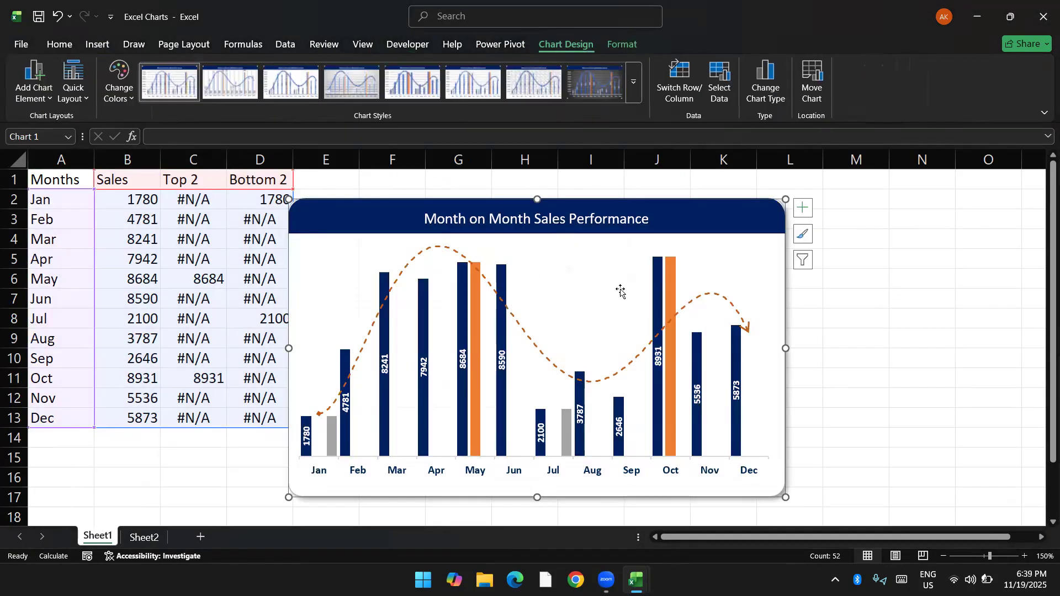
- Delete the dashed orange trendline from the new chart on Sheet1
click(682, 263)
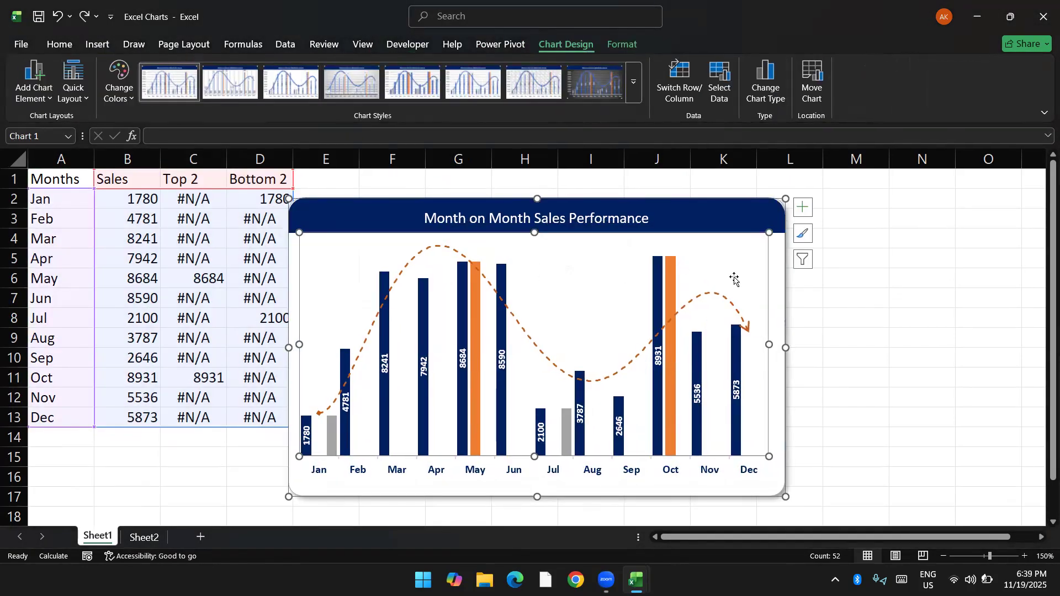
click(734, 310)
key(Delete)
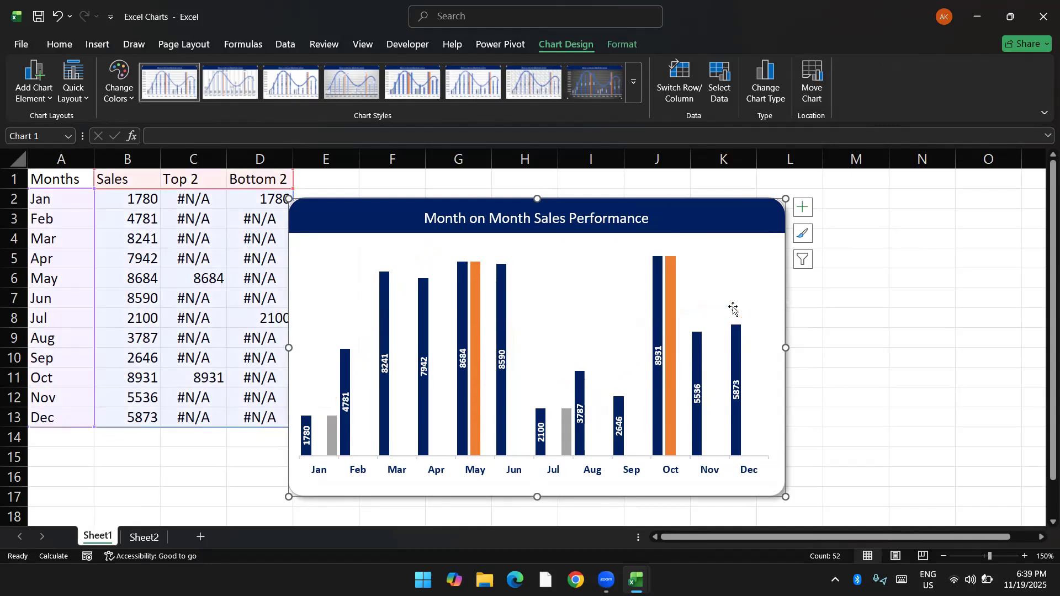
- Undo the deletion of the dashed orange trendline on the Sheet1 chart
drag(789, 303, 823, 274)
key(ctrl+z)
key(ctrl+z)
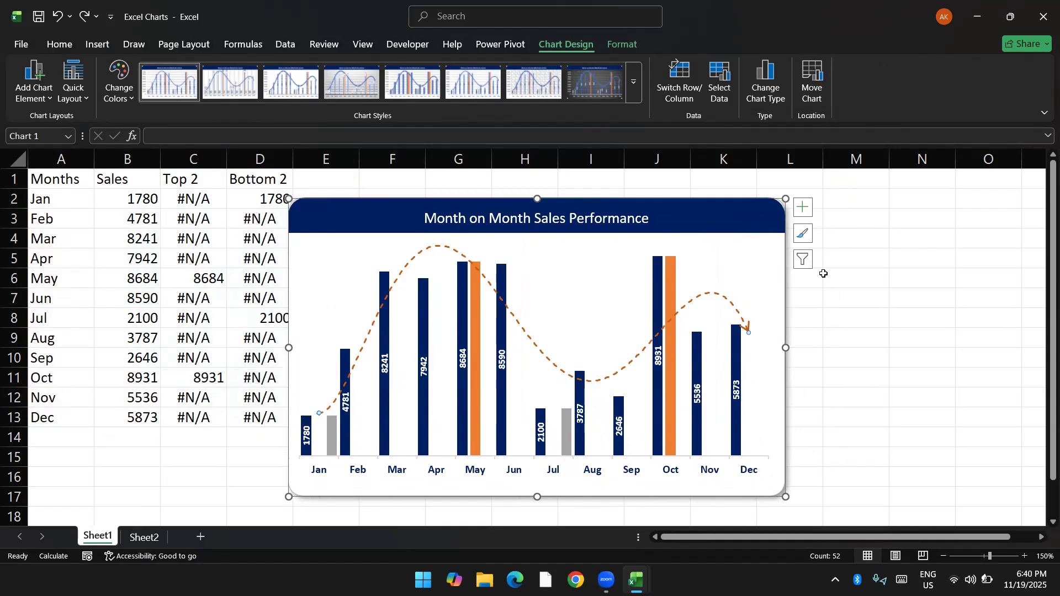
- Set the series overlap of the chart's Sales columns to 100%
right_click(668, 275)
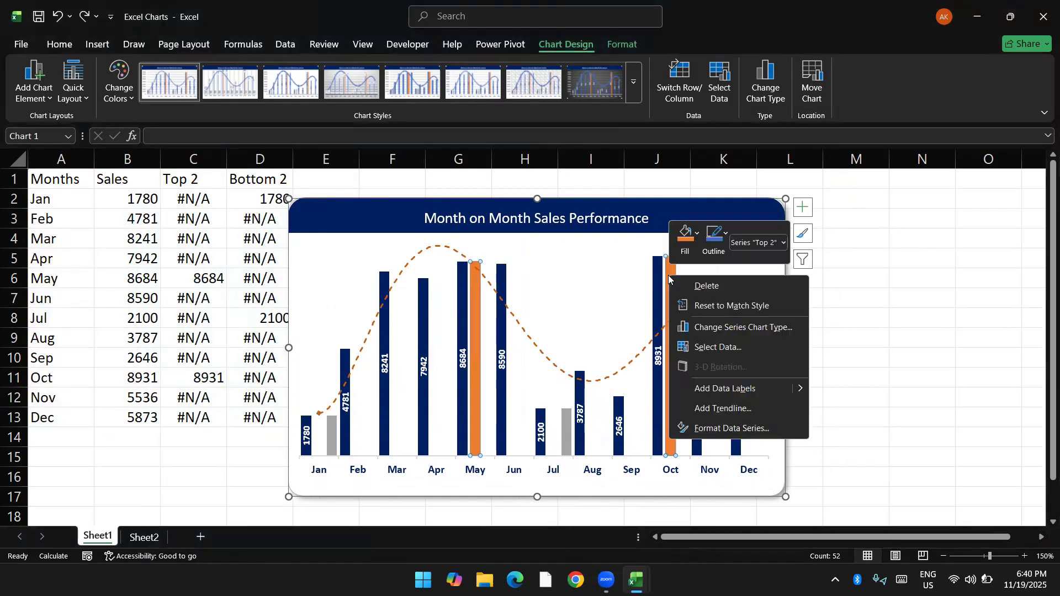
right_click(504, 408)
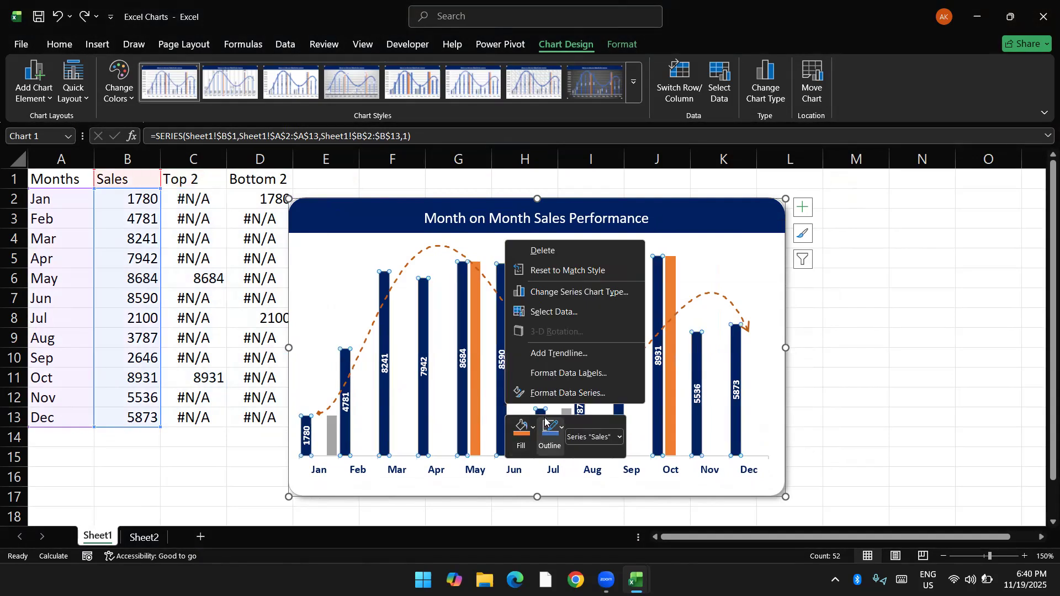
click(544, 394)
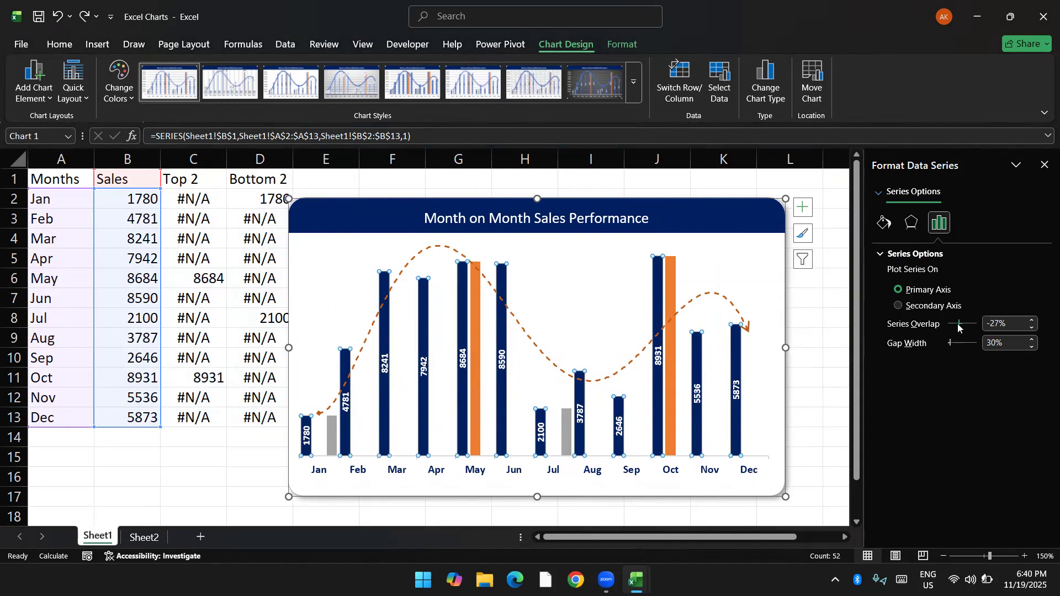
drag(959, 328, 997, 326)
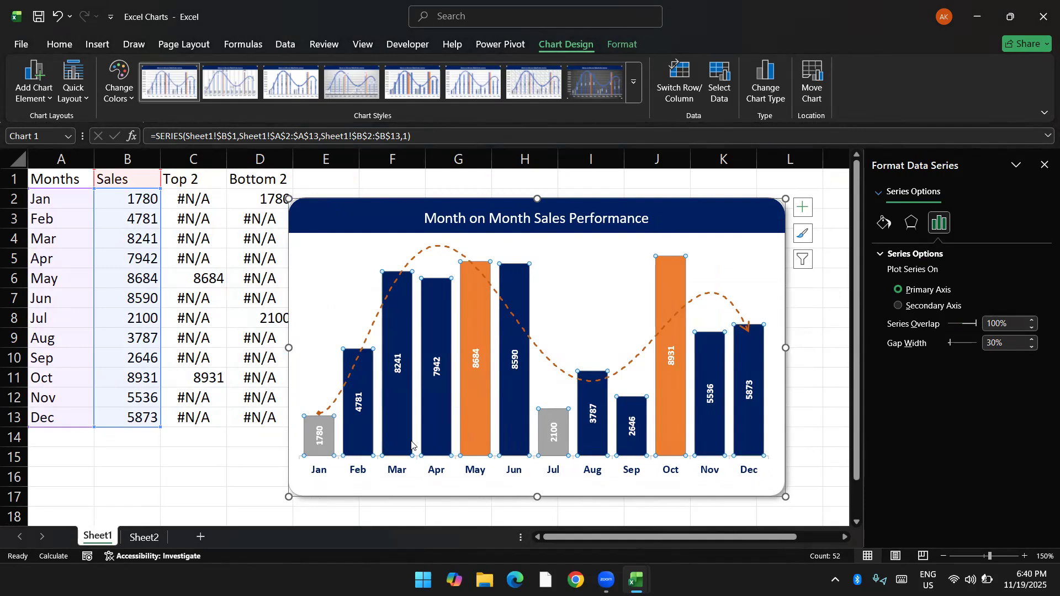
click(414, 484)
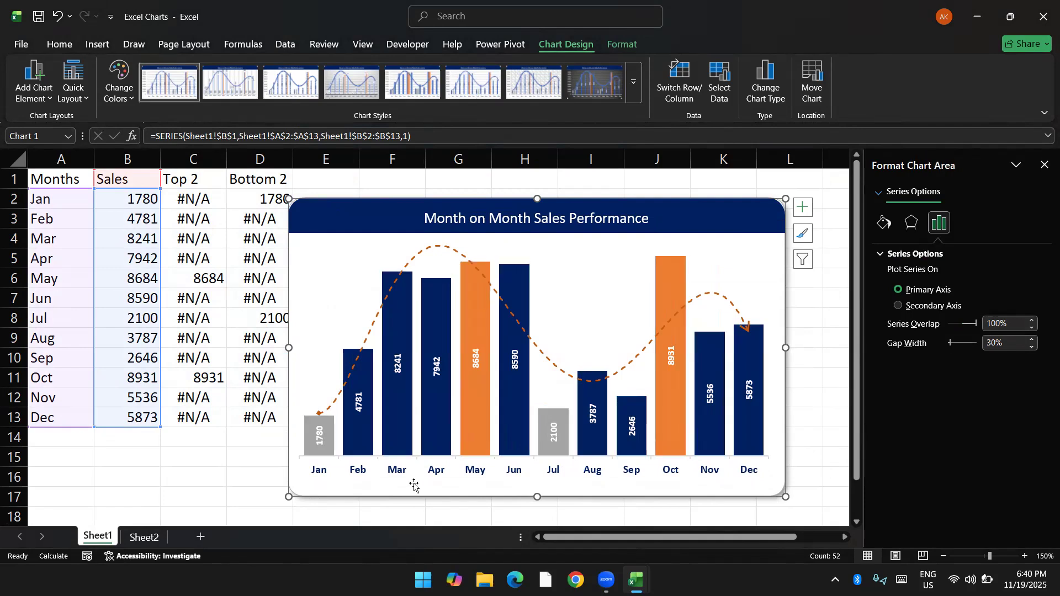
- Fill the Top 2 series columns with the standard green color
click(486, 298)
click(884, 223)
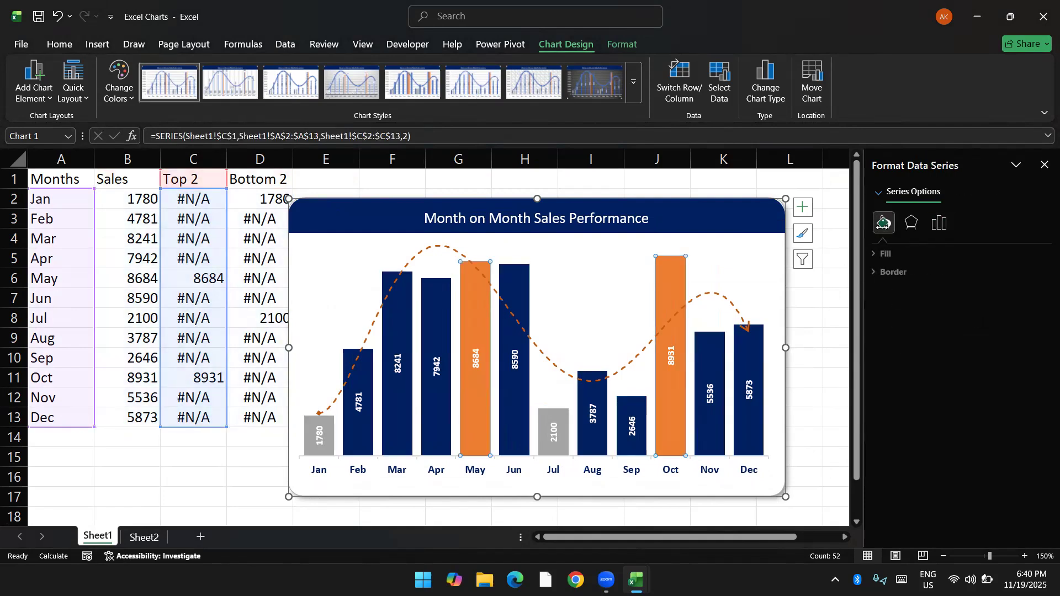
click(893, 253)
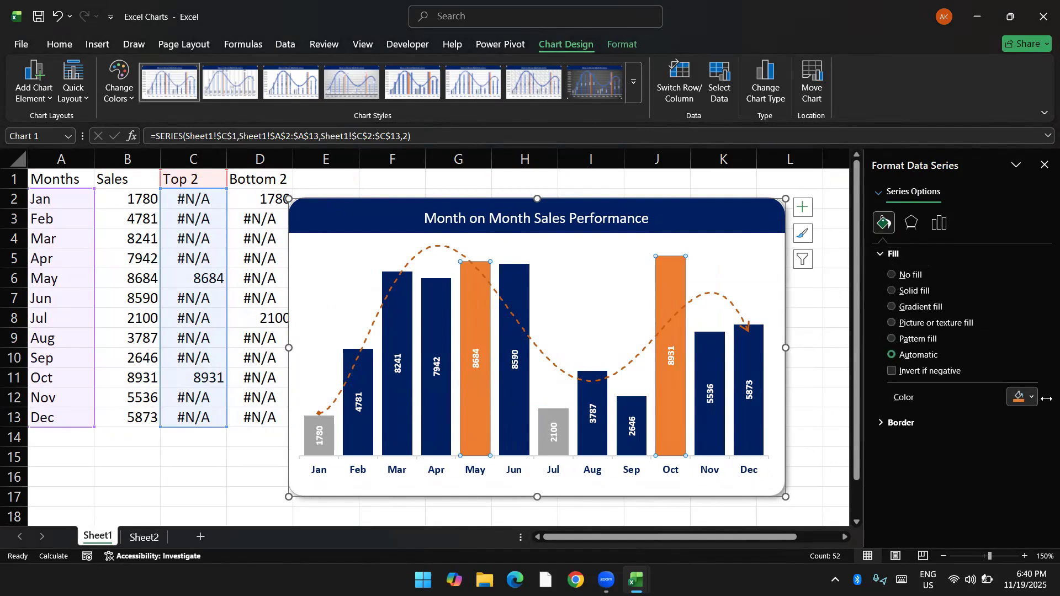
click(1024, 397)
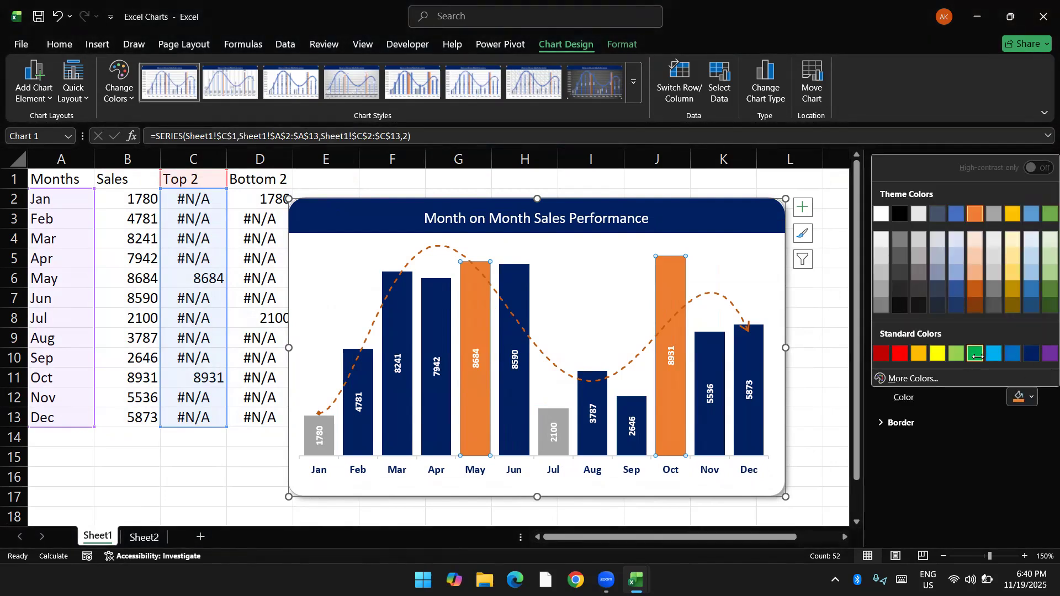
click(980, 354)
- Fill the Bottom 2 series columns with the standard red color
click(329, 426)
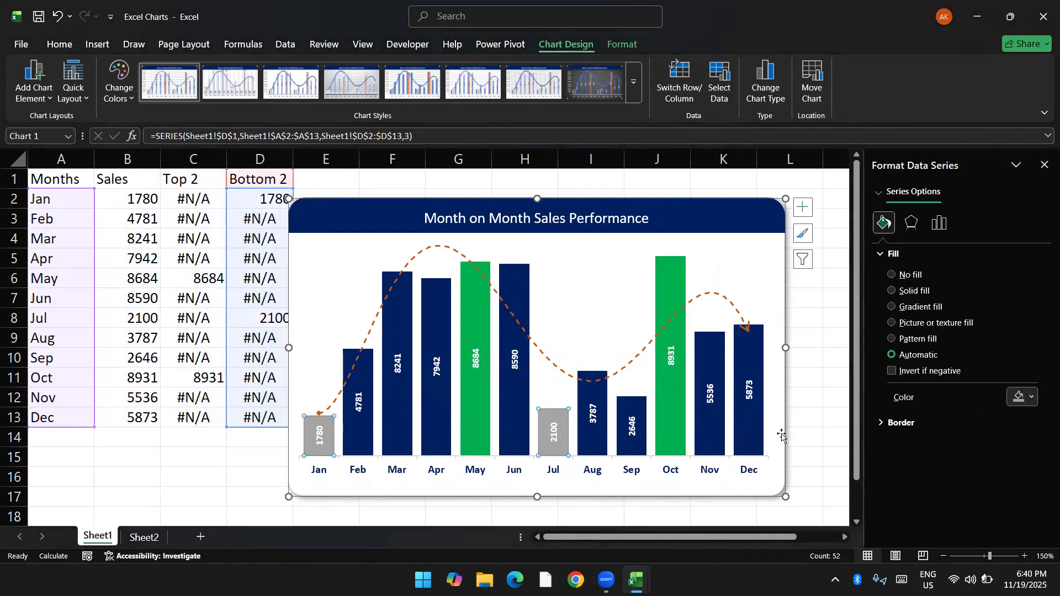
click(1022, 397)
click(900, 354)
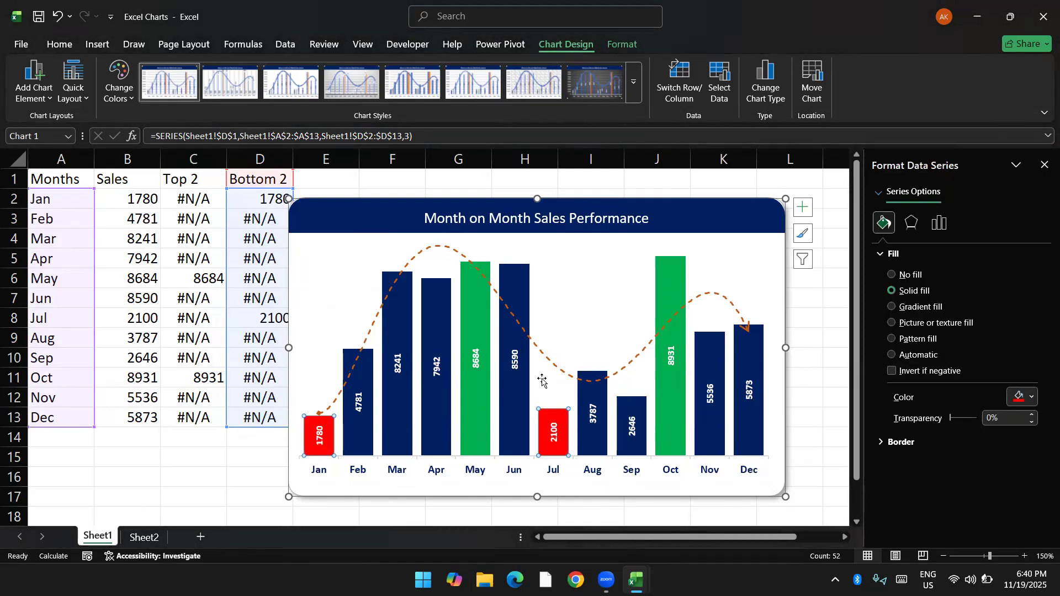
- Recalculate the random sales values twice to test the chart's dynamic highlighting
click(575, 191)
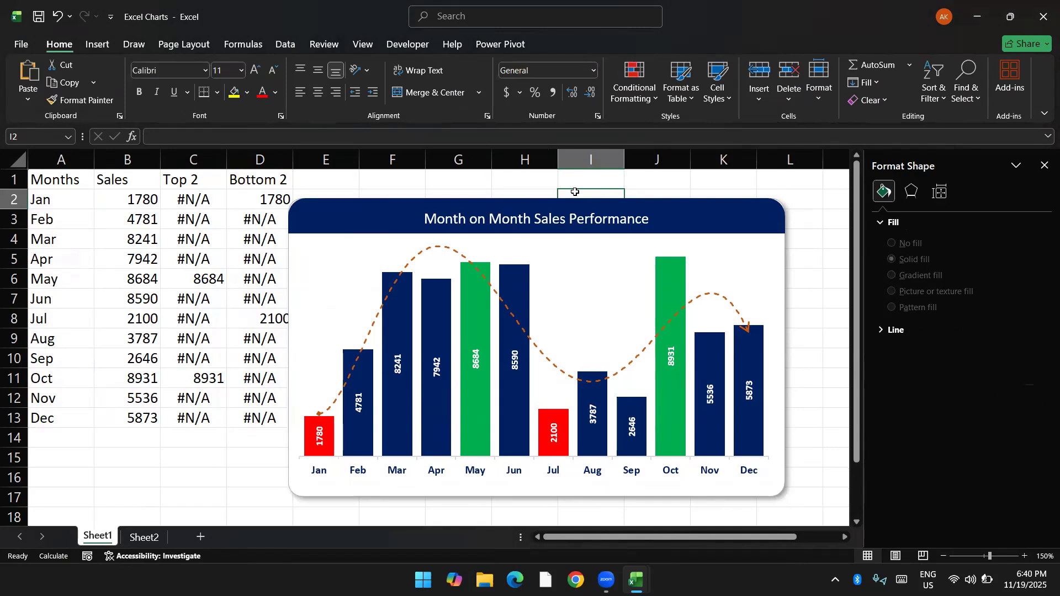
key(F9)
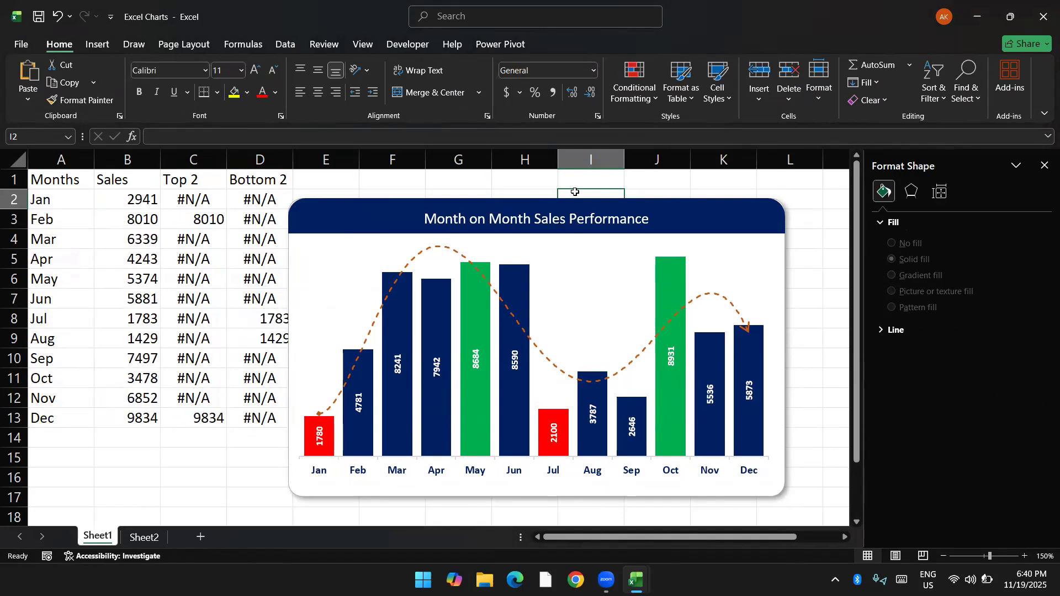
key(F9)
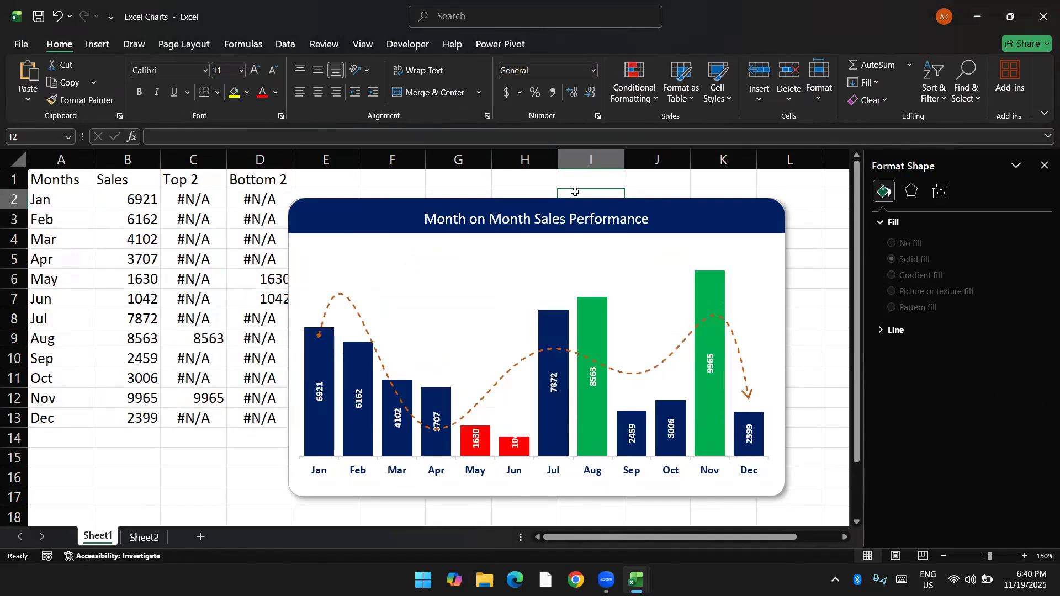
- Copy the Sheet1 chart to Sheet2 beside the existing chart, with column H narrowed as a gap, and resize the copy to match
click(326, 492)
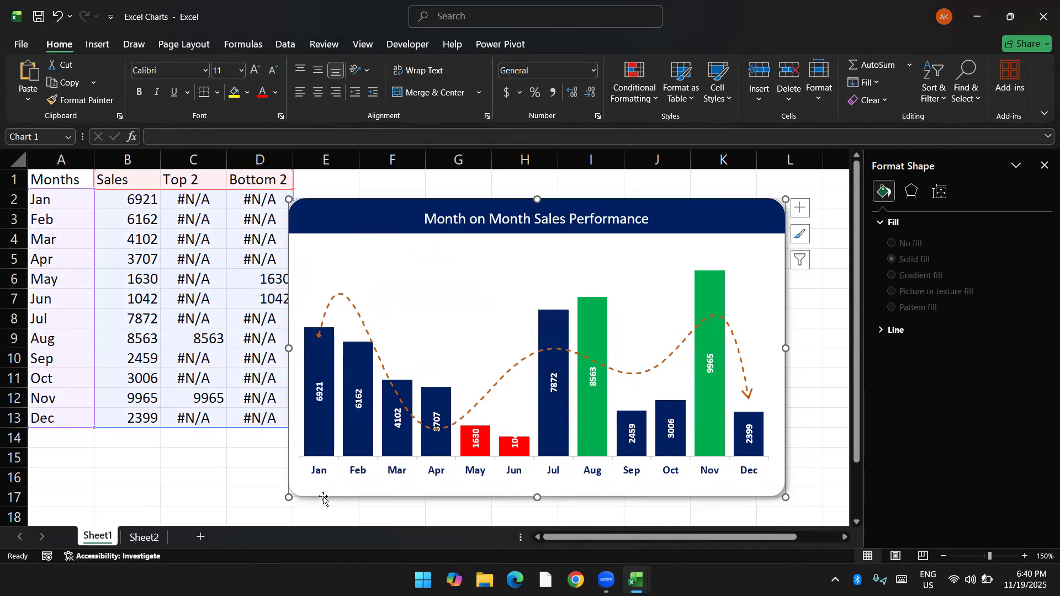
click(134, 541)
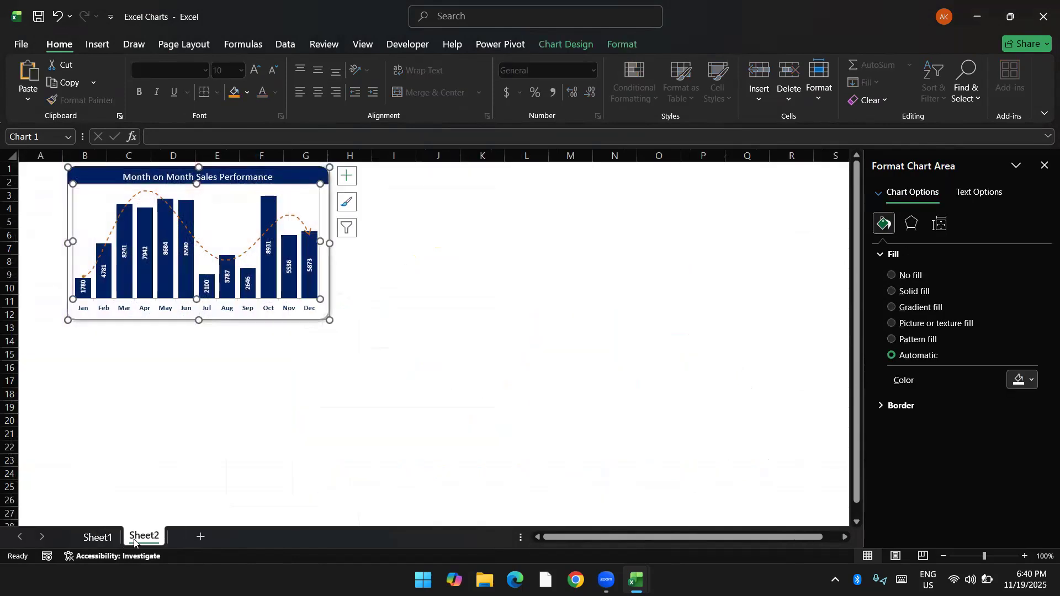
click(369, 180)
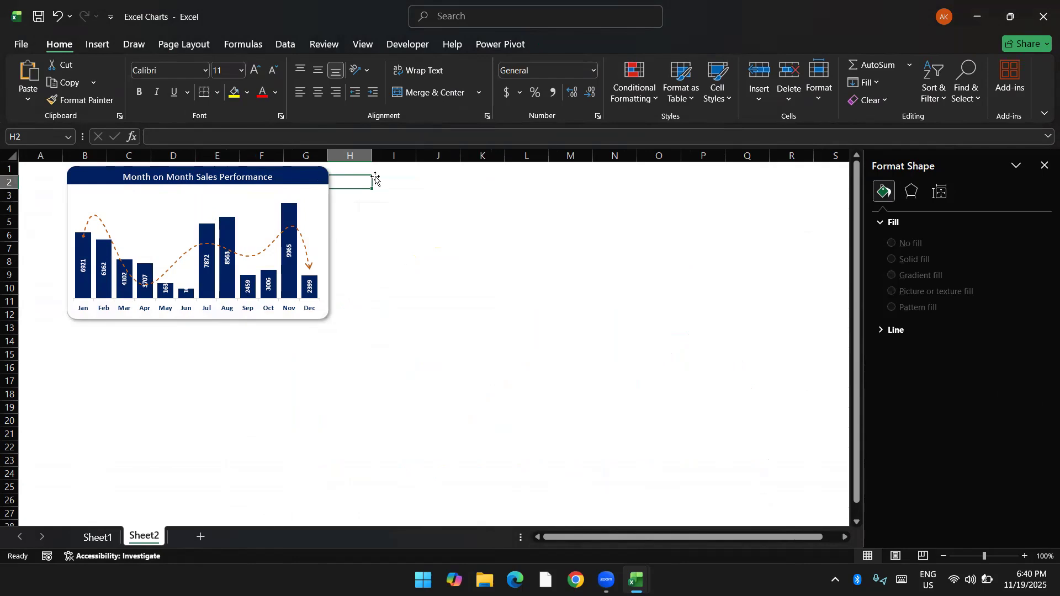
click(375, 180)
drag(372, 156, 341, 160)
key(ctrl+v)
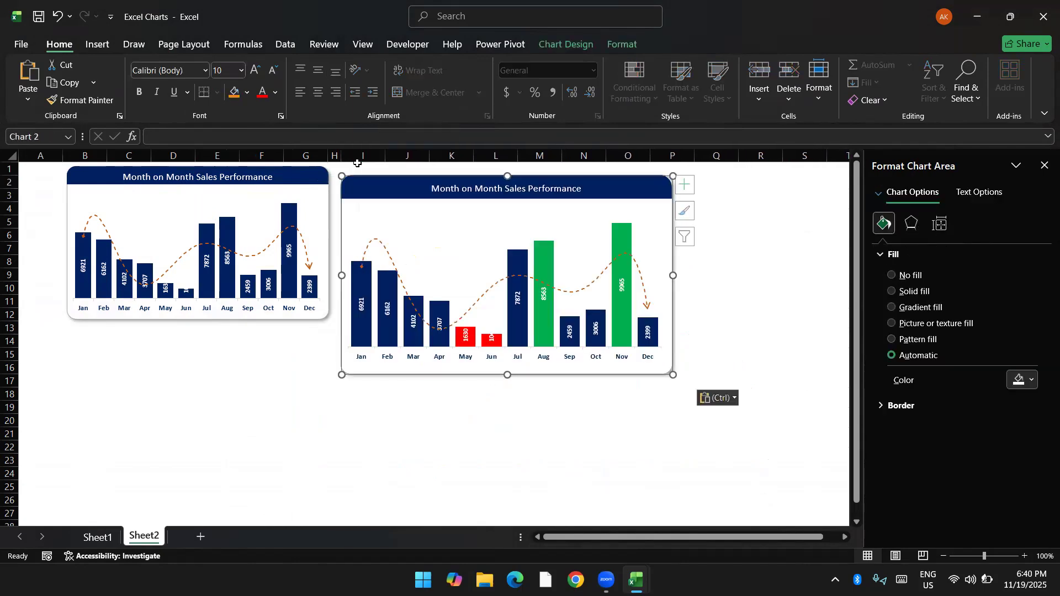
drag(675, 376, 581, 325)
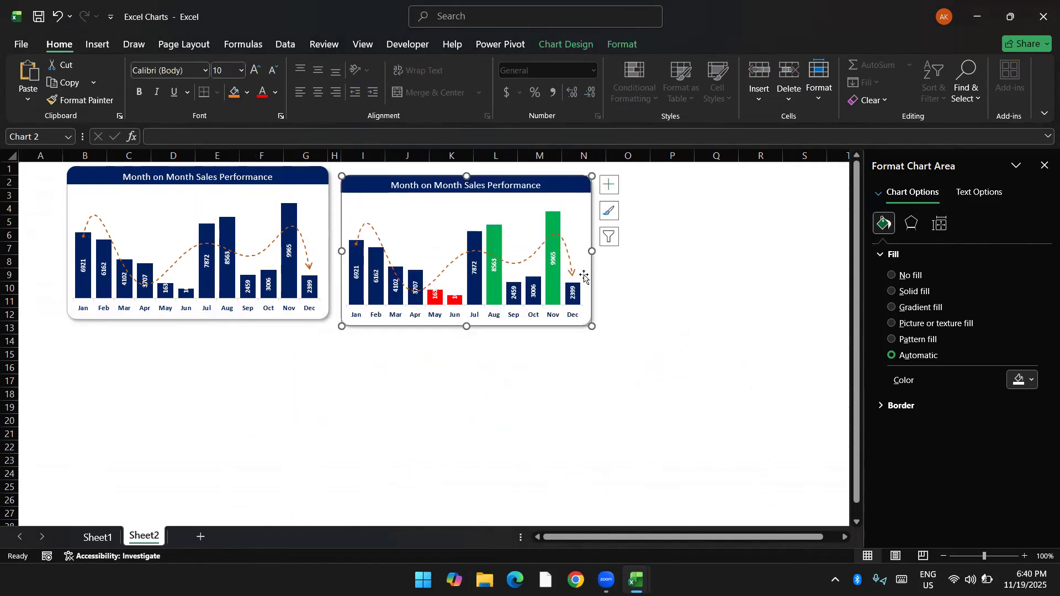
drag(592, 176, 602, 168)
- Delete the original sales performance chart from Sheet1
click(97, 536)
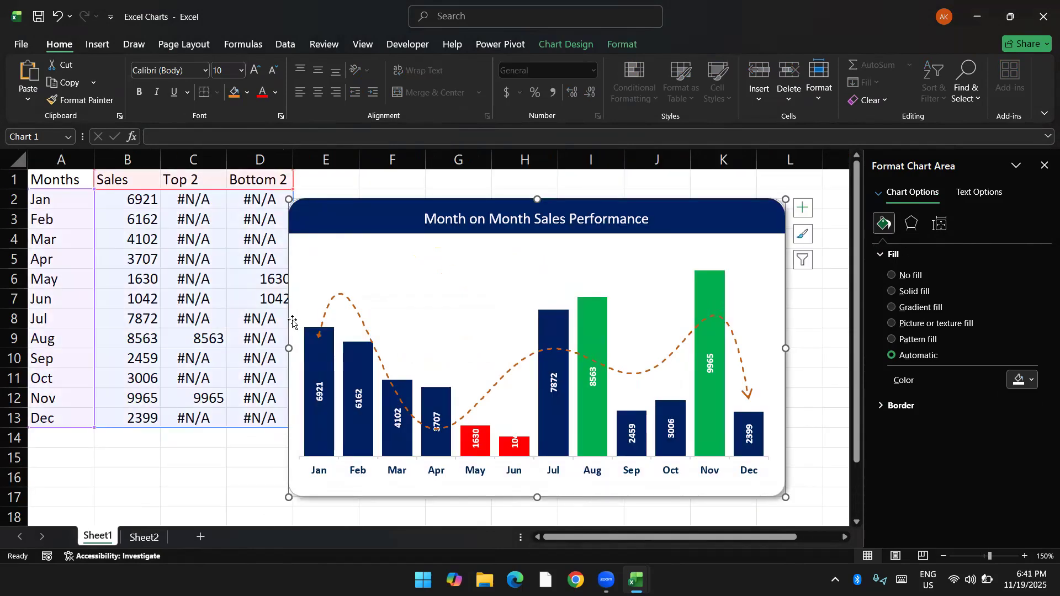
key(Delete)
key(ctrl+Up)
key(Left)
key(Left)
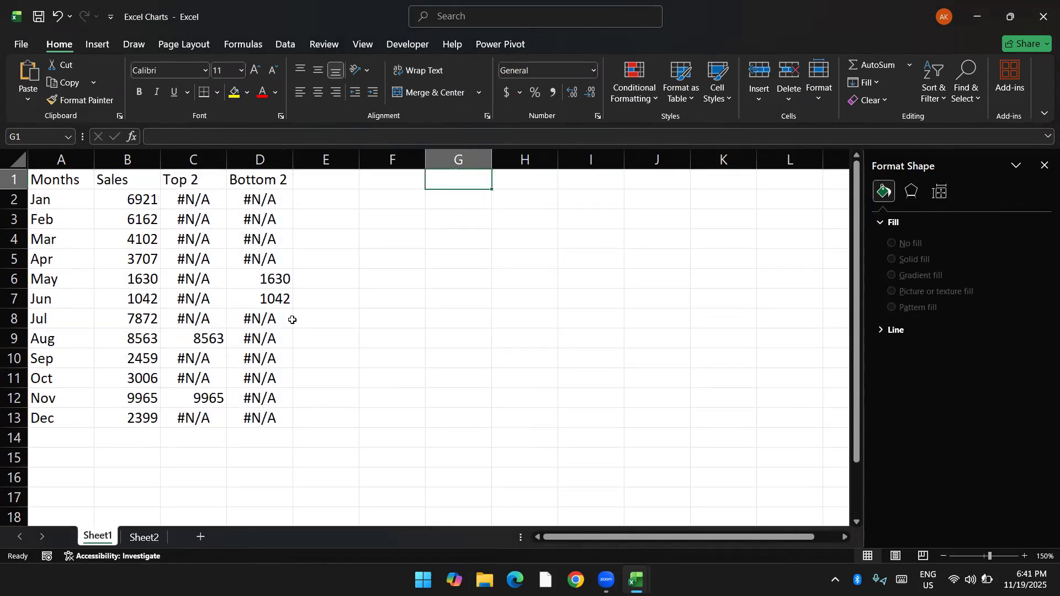
text(T)
key(ctrl+Left)
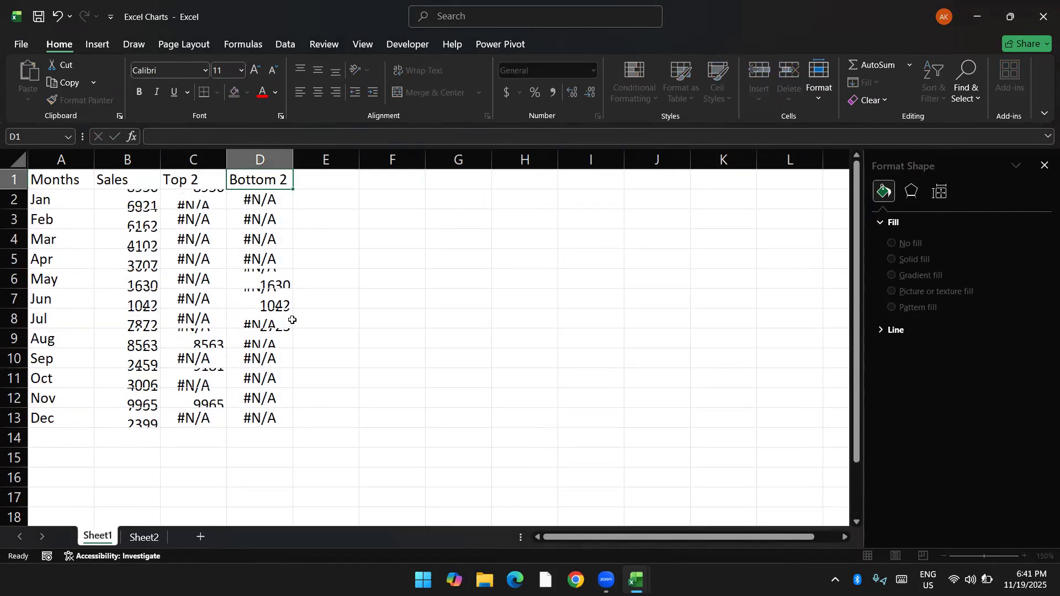
- Copy the Months column A1:A13 to column H, starting at H1
key(ctrl+Left)
key(ctrl+shift+Down)
key(ctrl+c)
key(ctrl+Right)
key(Right)
key(Right)
key(Right)
key(Right)
key(Return)
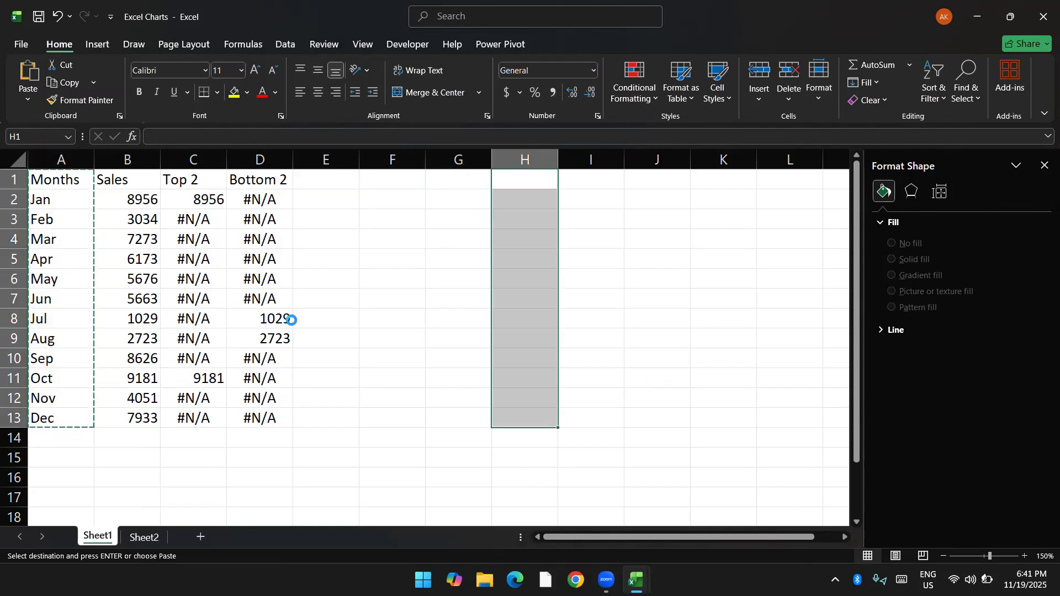
- Add the headers Target in I1 and Sales in J1 beside the copied months
key(Right)
key(Right)
key(Right)
key(Right)
key(Right)
key(Right)
key(Right)
key(Right)
key(Right)
key(ctrl+Left)
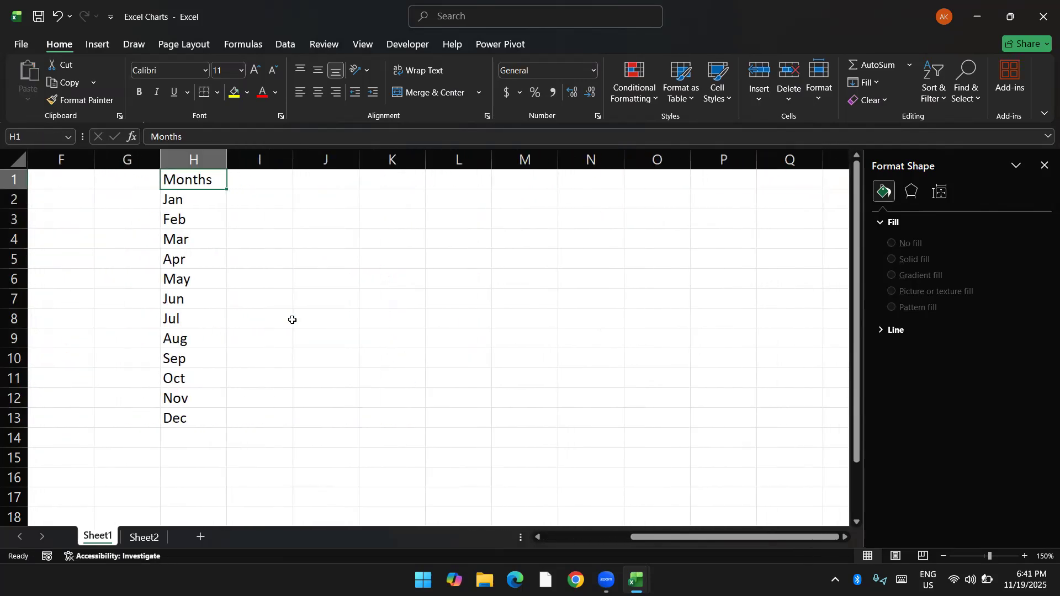
key(Right)
text(Targe)
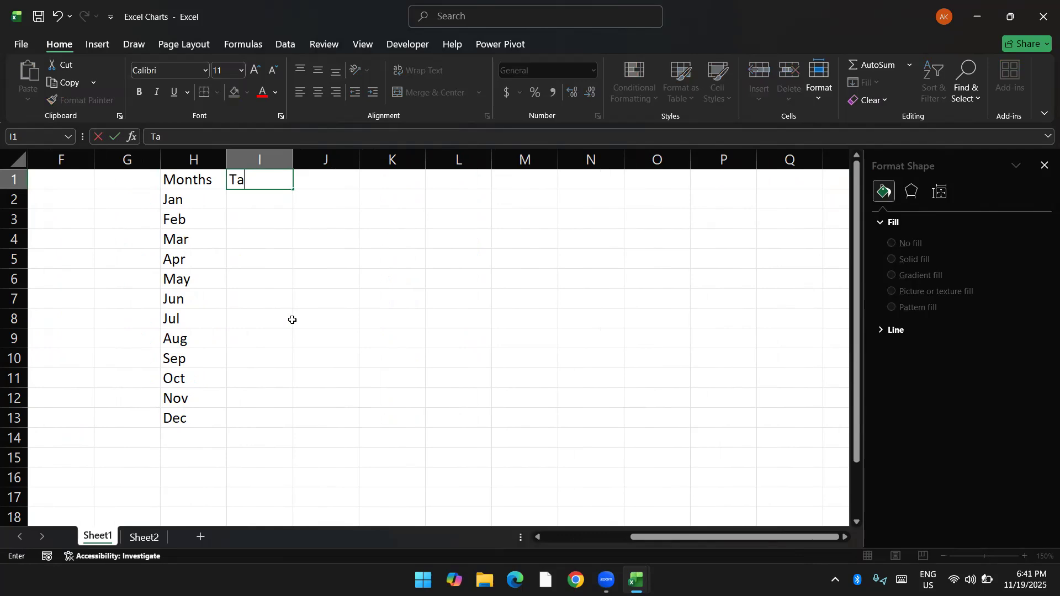
key(Tab)
text(Sales)
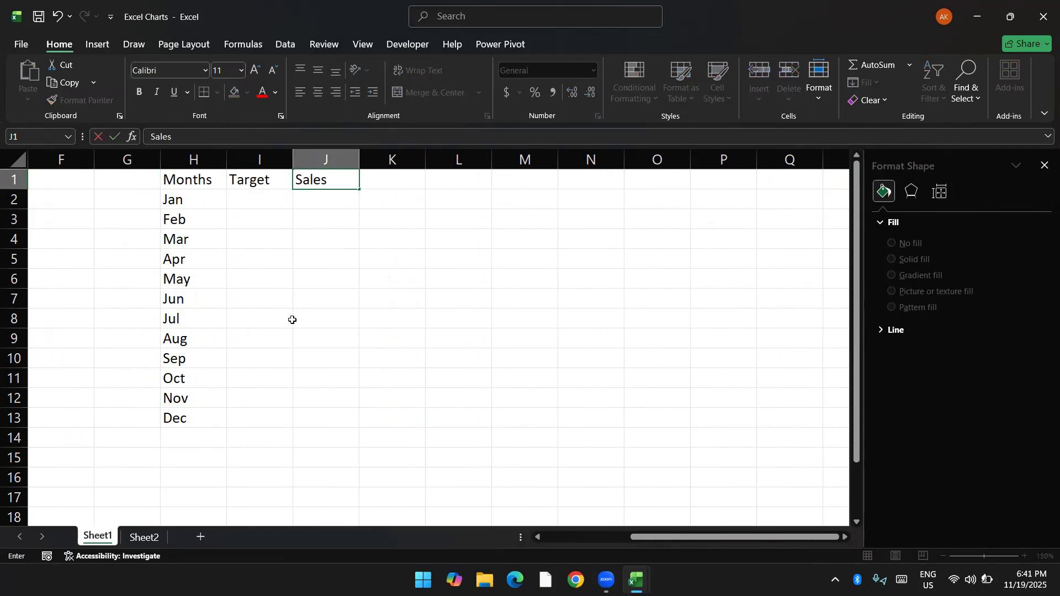
key(Return)
- Enter =RANDBETWEEN(50000,500000) as the January target in I2
text(=rand)
key(Down)
key(Down)
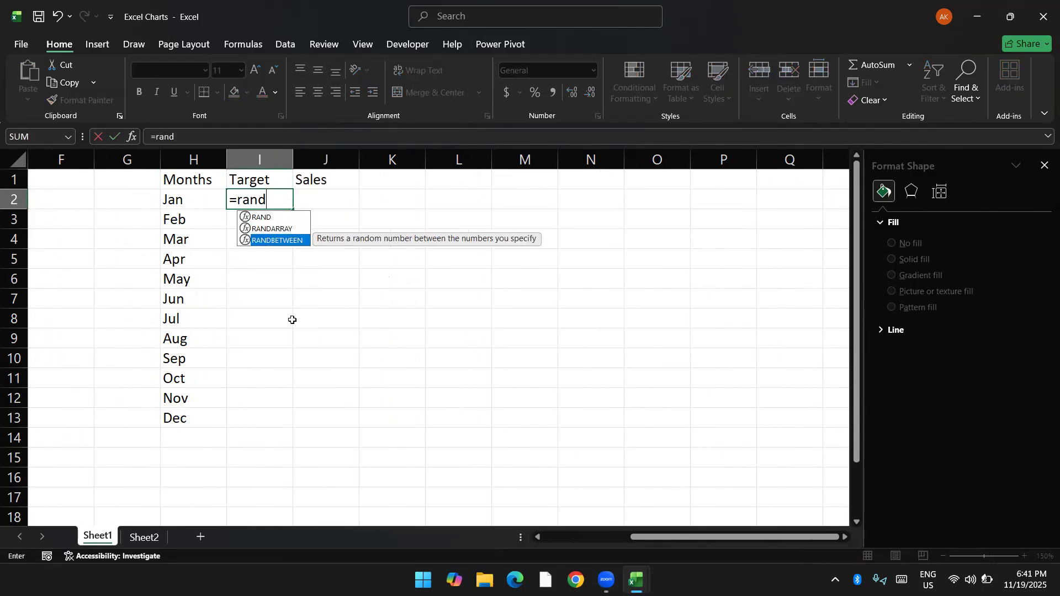
key(Tab)
text(50000,5)
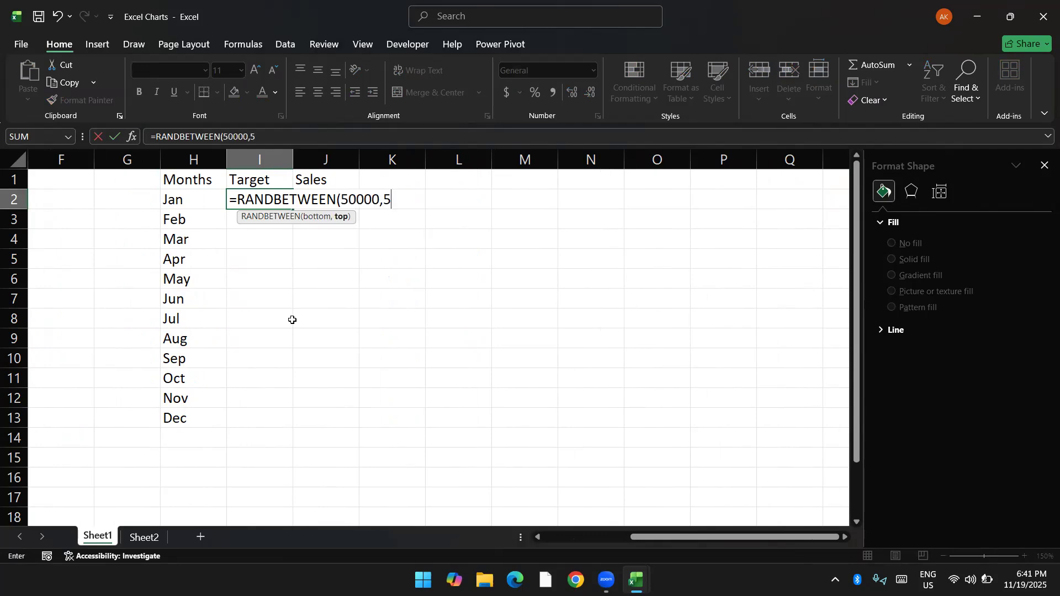
text(00000))
key(Return)
key(Up)
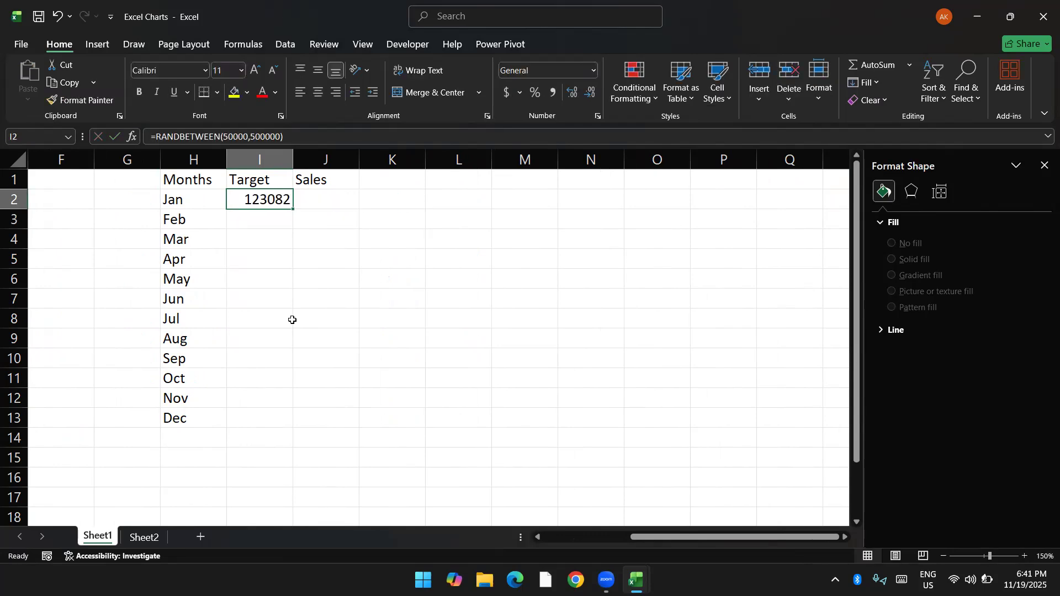
- Wrap the January target formula in ROUND with 1000 as the number of digits
key(F2)
text(round()
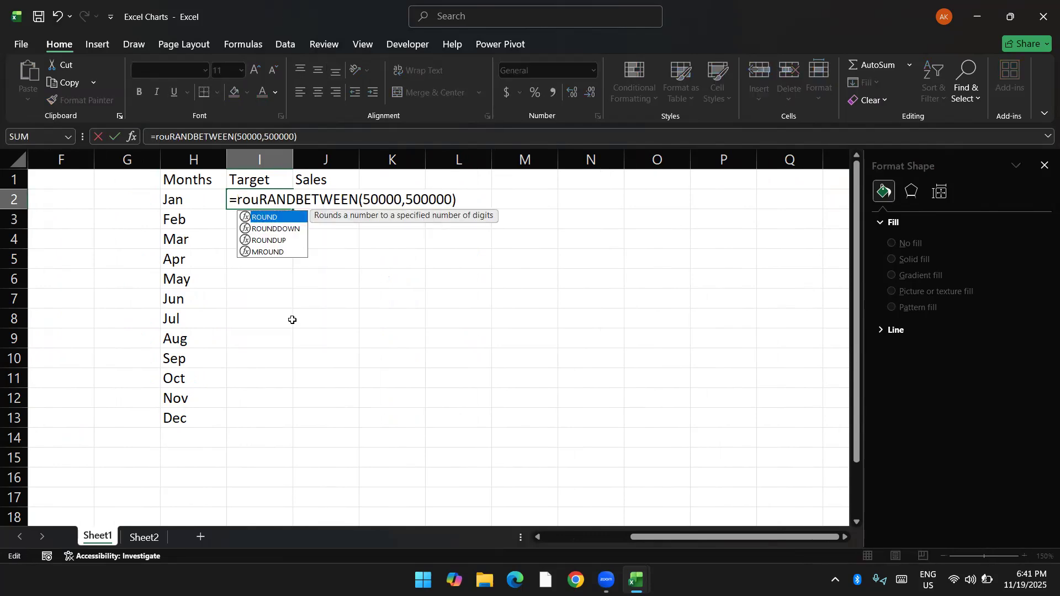
text(,1000))
key(ctrl+Return)
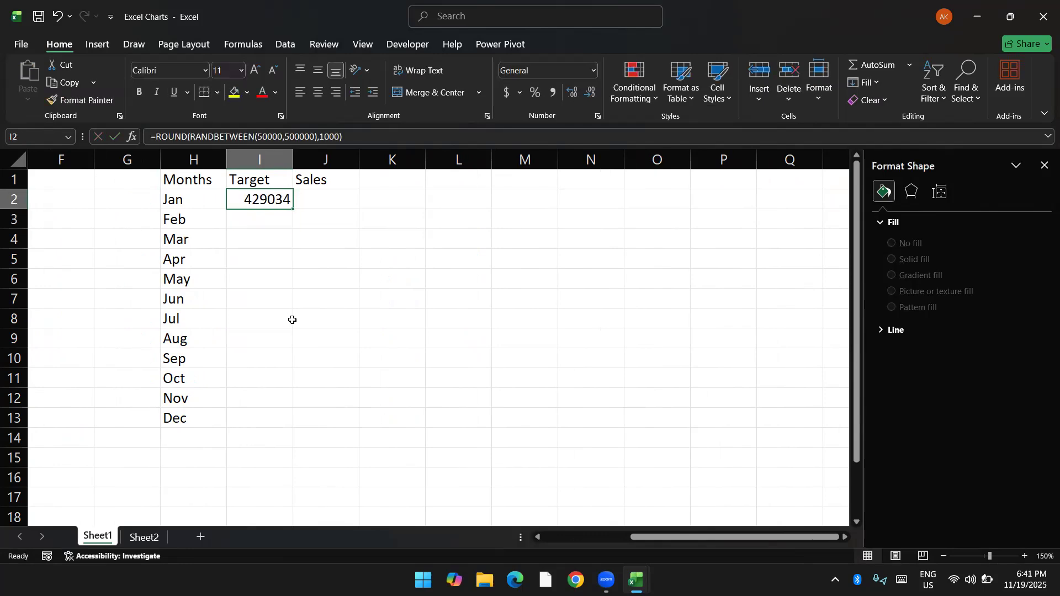
- Change the number of digits in the I2 ROUND formula to -3
key(Left)
key(shift+Left)
key(shift+Left)
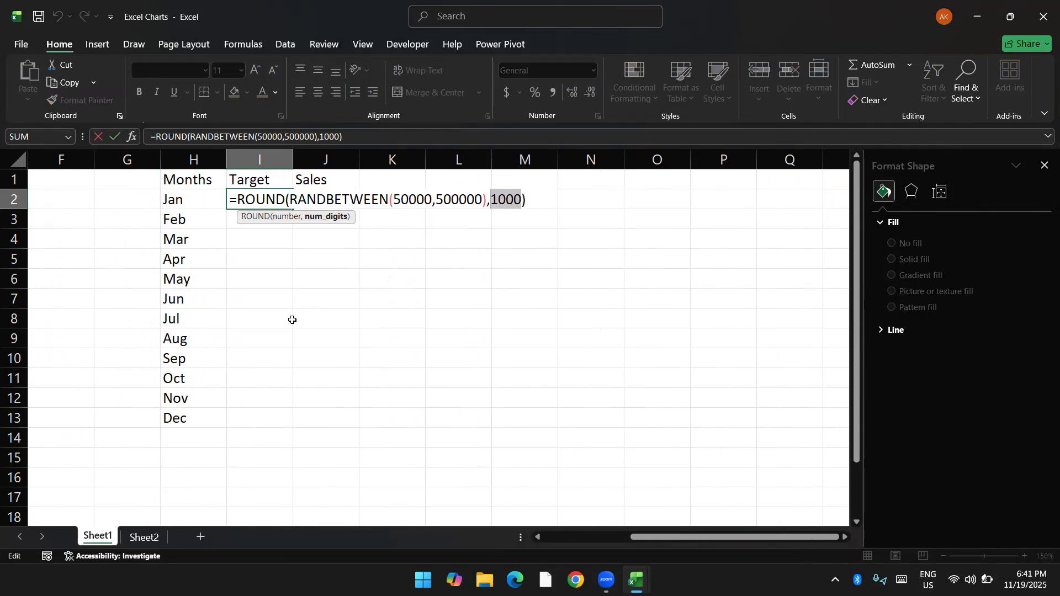
text(-3)
key(Return)
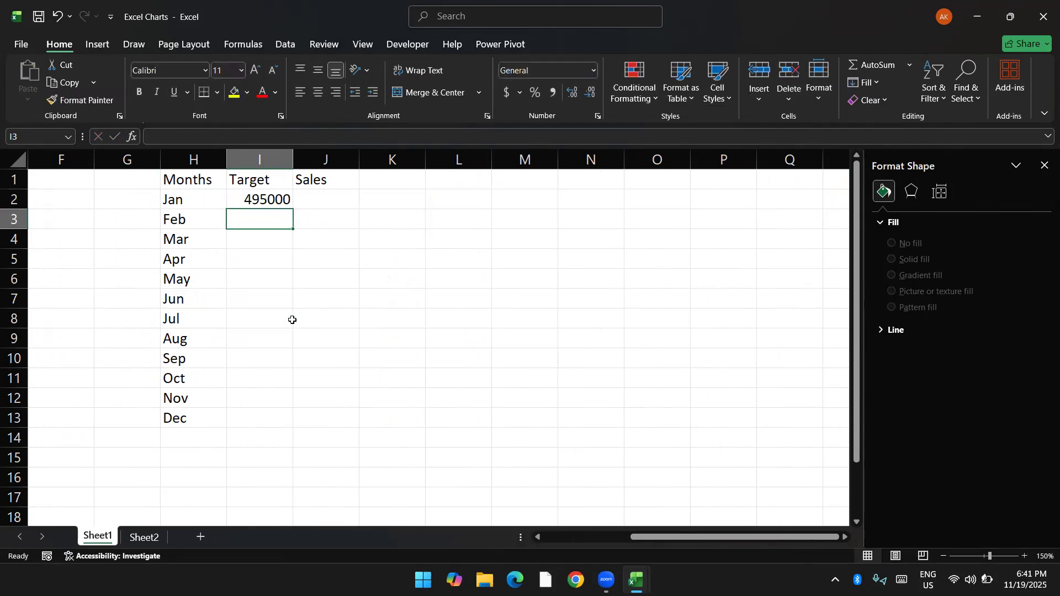
- Fill the January target formula down through December in I13
key(Left)
key(ctrl+Down)
key(Right)
key(ctrl+shift+Up)
key(ctrl+d)
key(Up)
key(ctrl+Up)
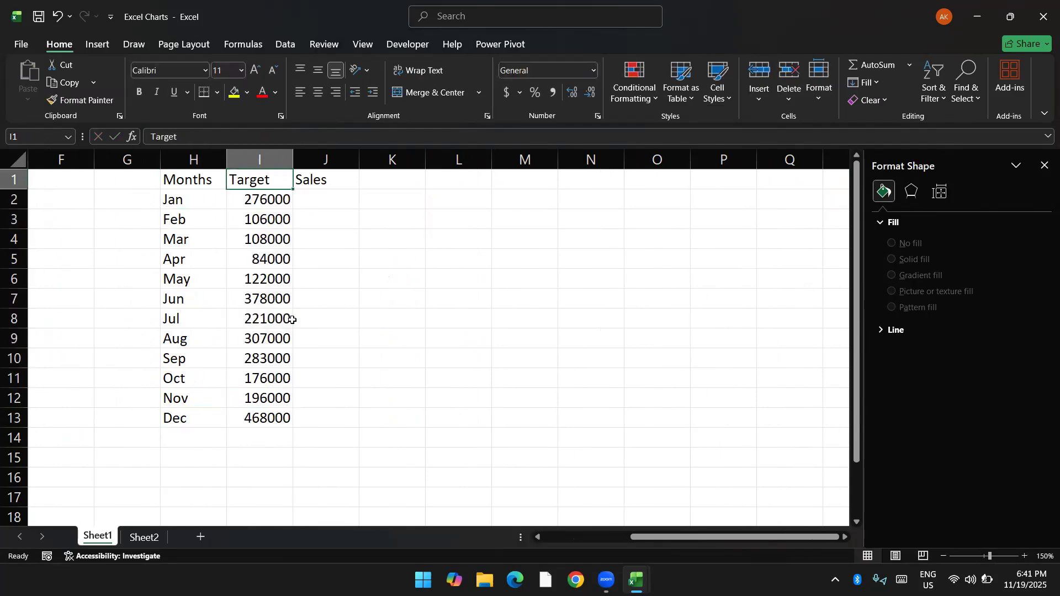
- Enter =I2*(RANDBETWEEN(70,150)%) as the January sales formula in J2
key(Right)
key(Down)
key(Left)
key(F2)
key(Escape)
key(Right)
text(=)
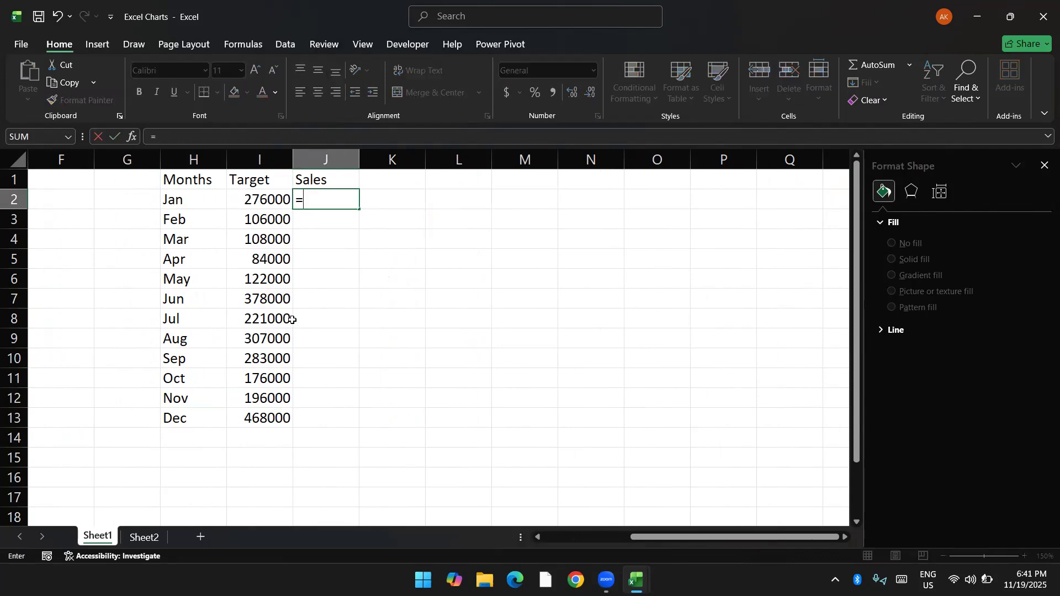
key(Left)
text(*)
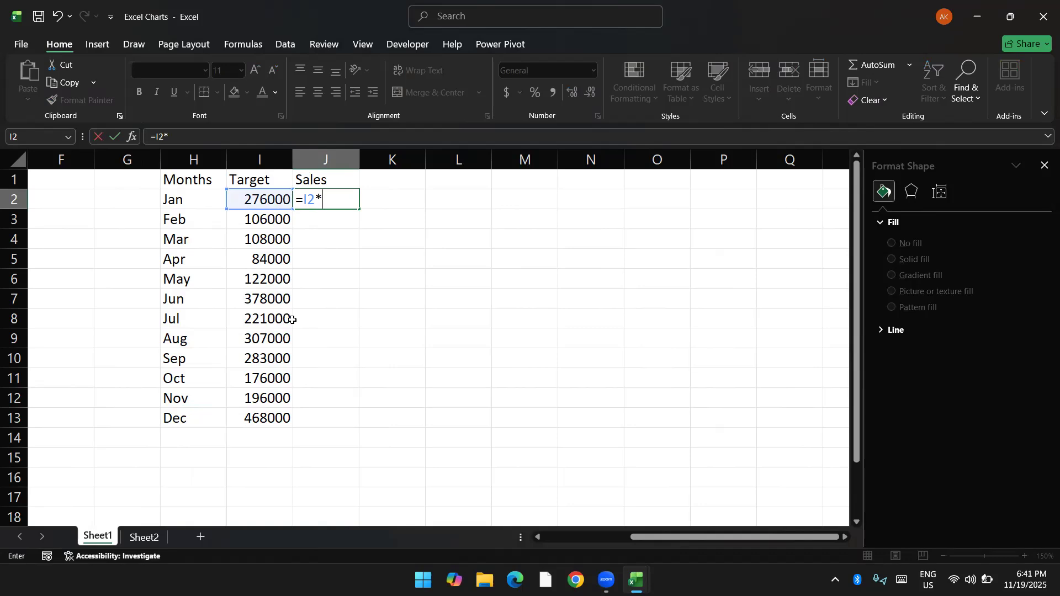
text(r)
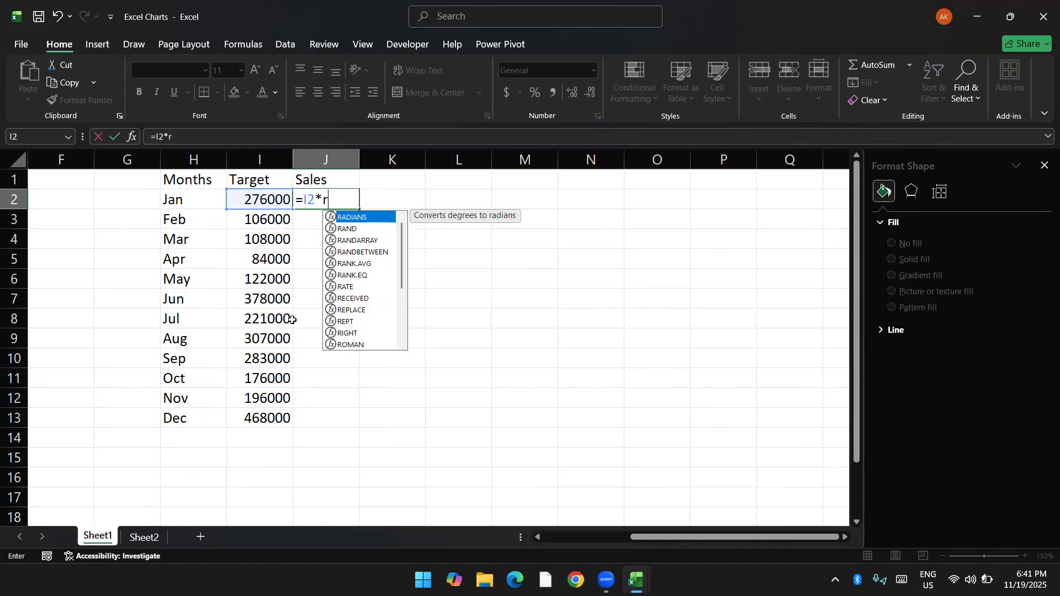
key(BackSpace)
text((rand)
key(Down)
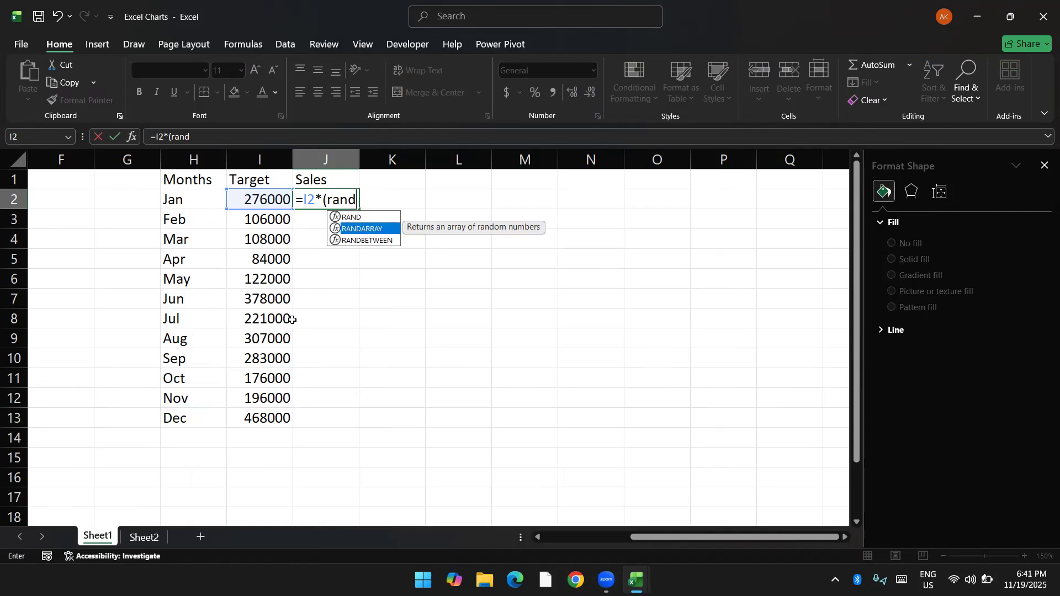
key(Down)
key(Tab)
text(70,150)
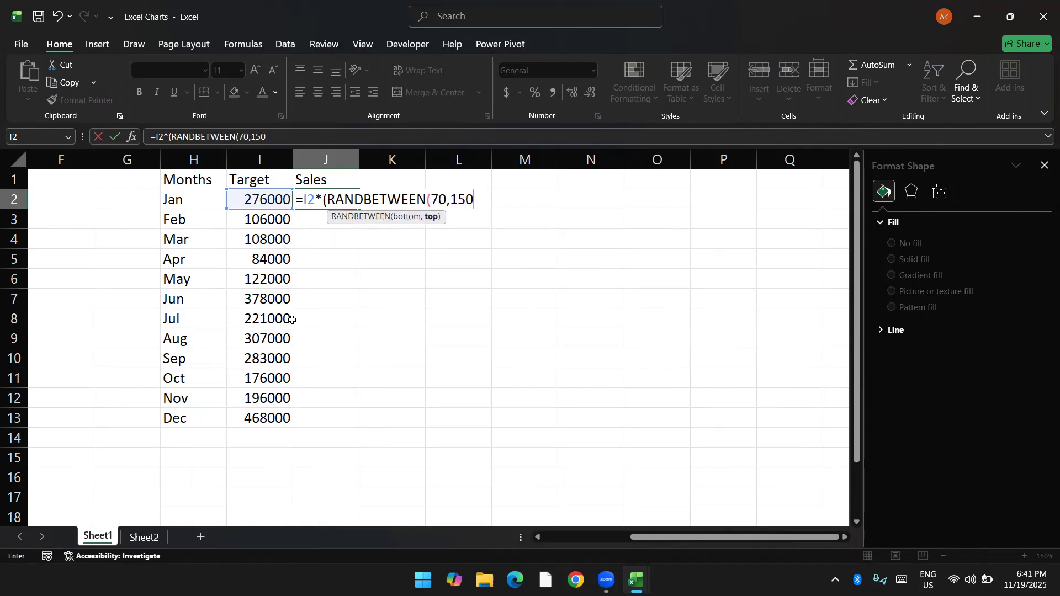
text()%)
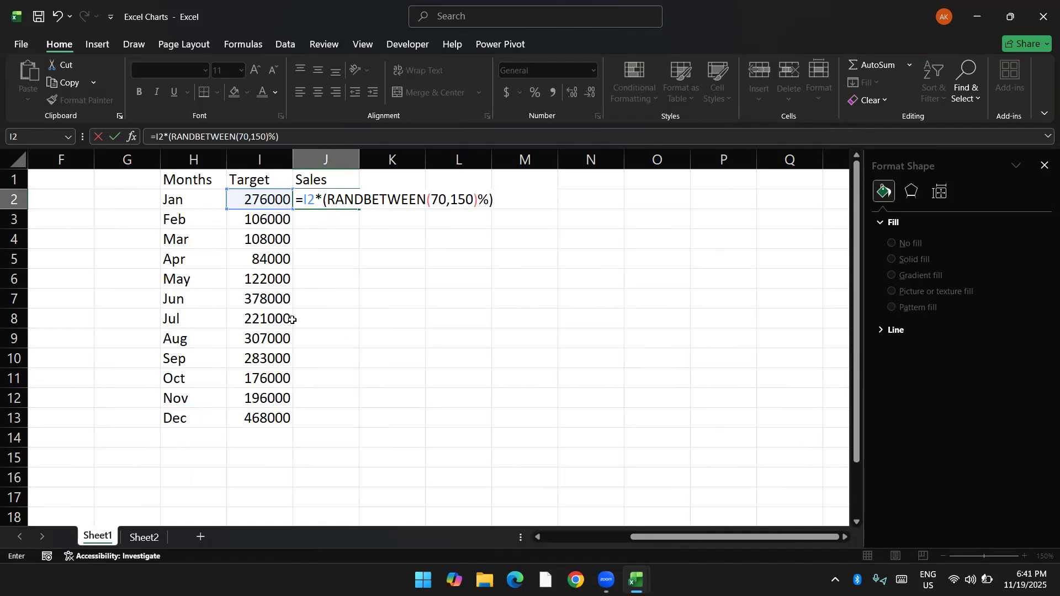
key(Return)
- Fill the January sales formula down through December in J13
key(Left)
key(ctrl+Down)
key(Right)
key(ctrl+shift+Up)
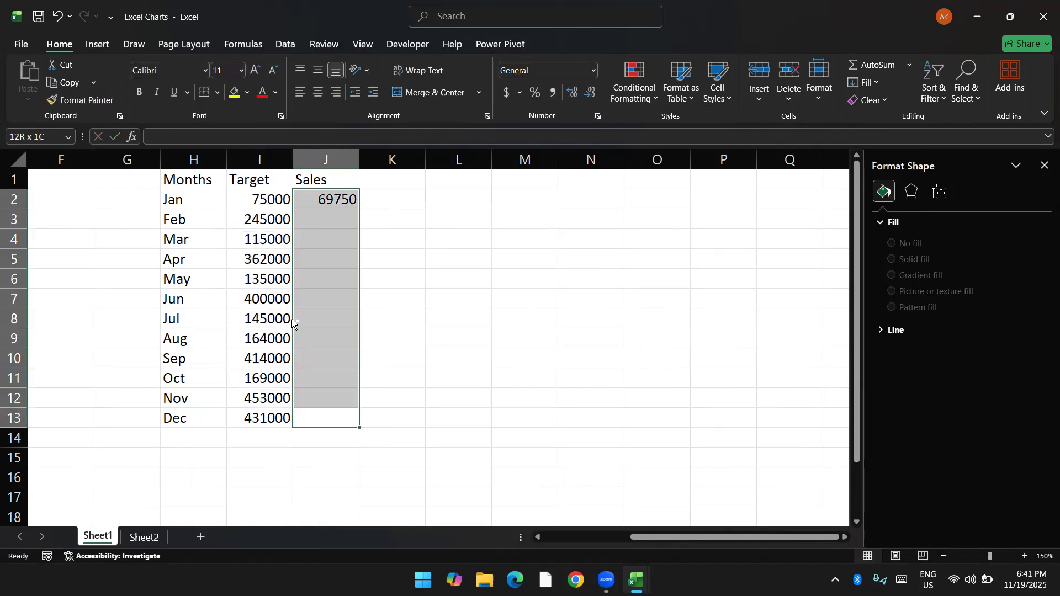
key(ctrl+d)
key(ctrl+Up)
- Add the headers Above Target in K1 and Below Target in L1, and autofit both column widths
key(Right)
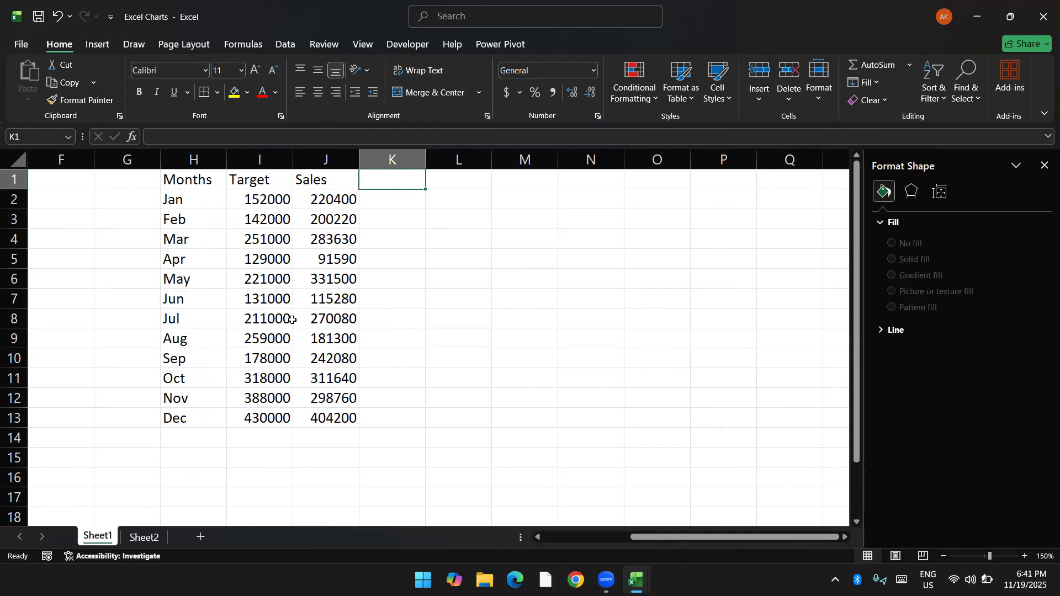
text(ABove Target)
key(Tab)
text(Below Target)
key(shift+Tab)
key(shift+Right)
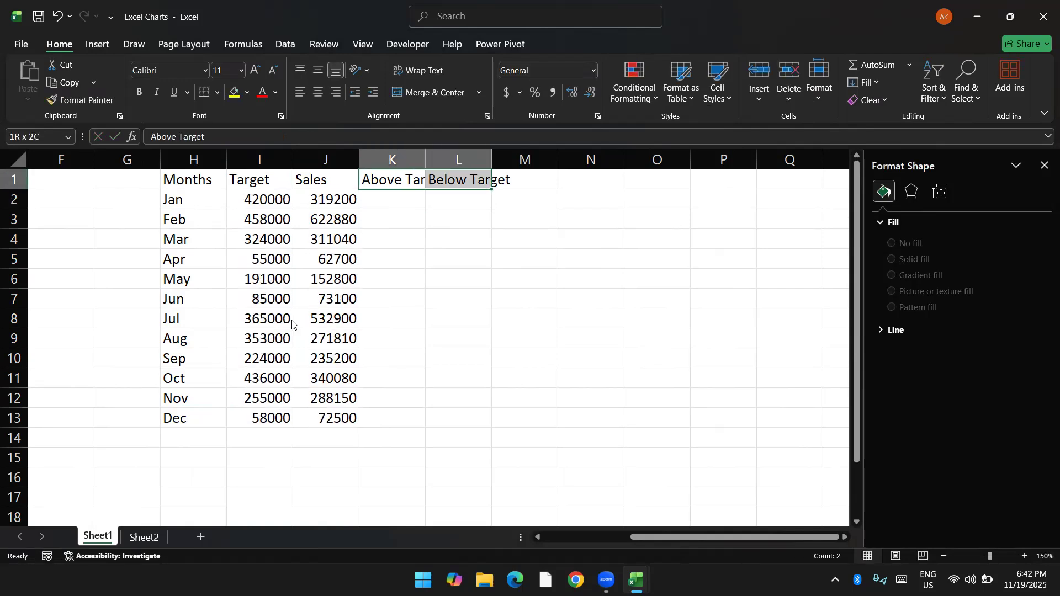
key(alt+h)
key(o)
key(i)
- Enter =IF(J2>I2,J2-I2,NA()) in K2 as the January Above Target formula
key(Down)
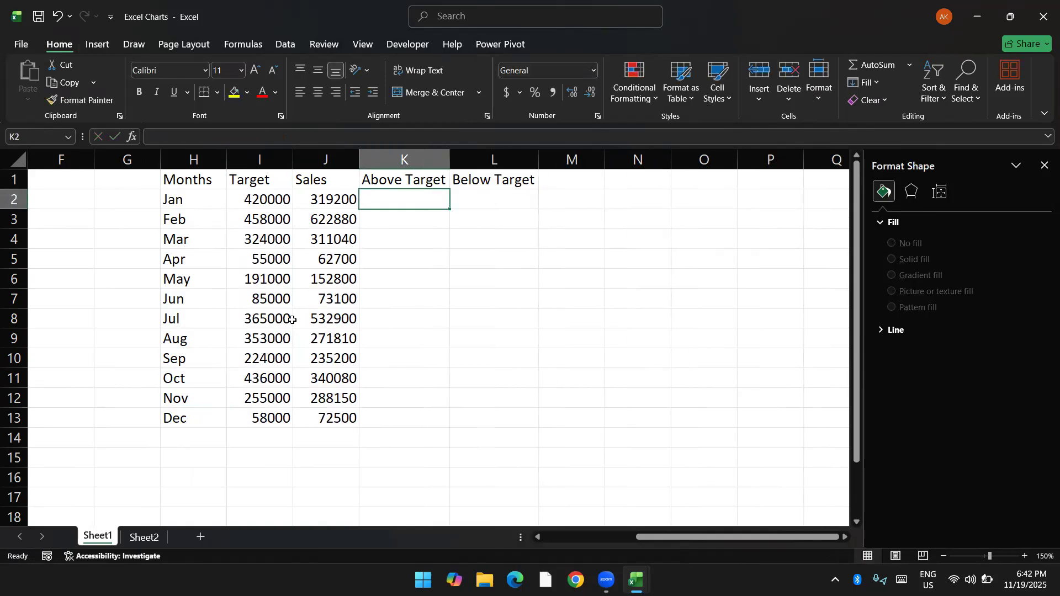
text(=if)
key(Tab)
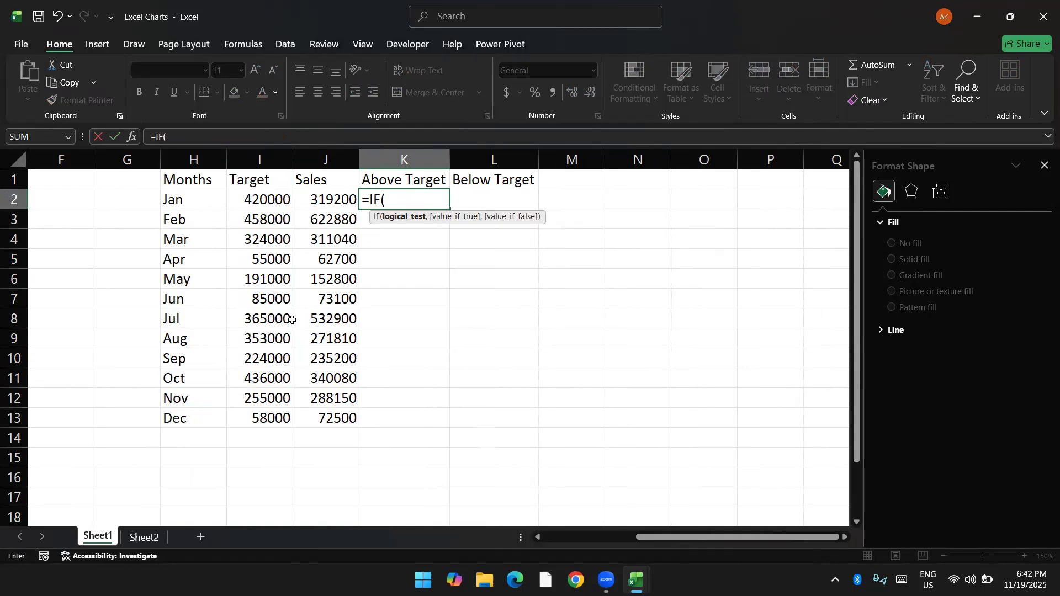
key(Left)
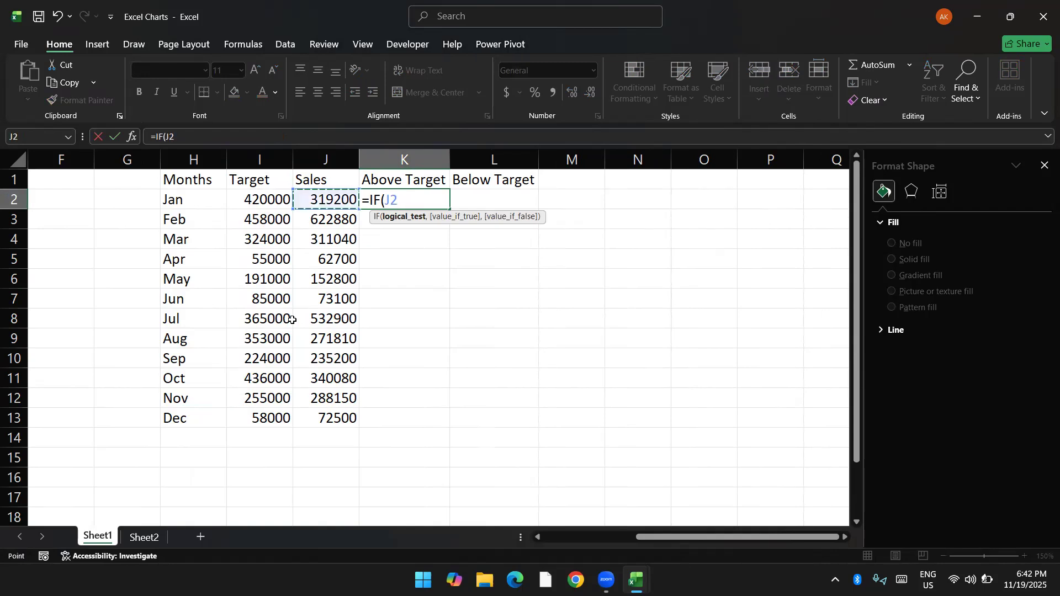
text(>)
key(Left)
key(Left)
text(,)
key(Left)
text(-)
key(Left)
text(,na)
key(Tab)
text()))
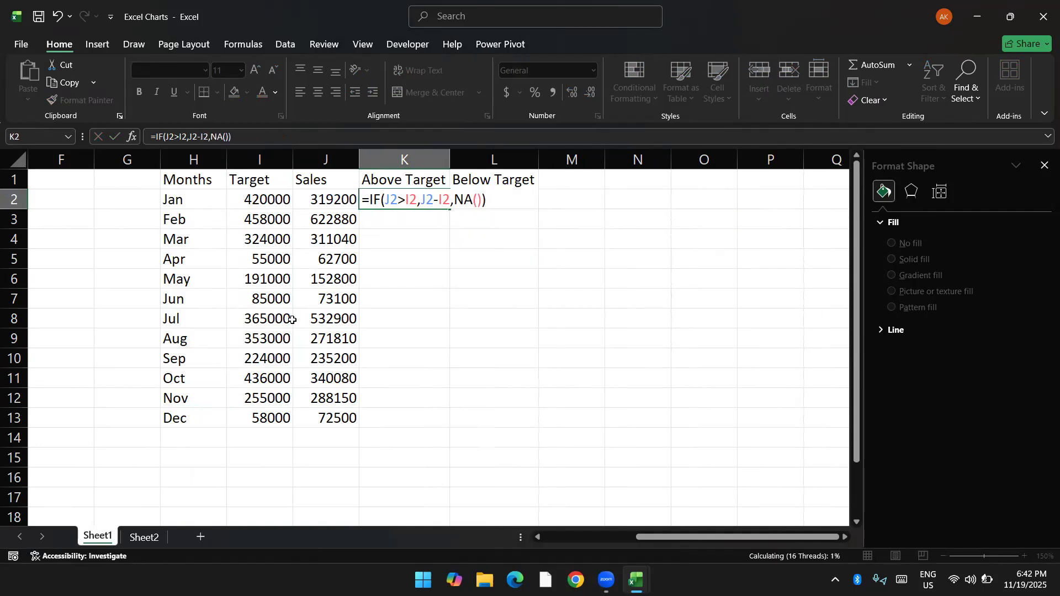
key(Tab)
- Enter =IF(I2>J2,I2-J2,NA()) in L2 as the January Below Target formula
text(=if)
key(Tab)
key(Left)
key(Left)
key(Left)
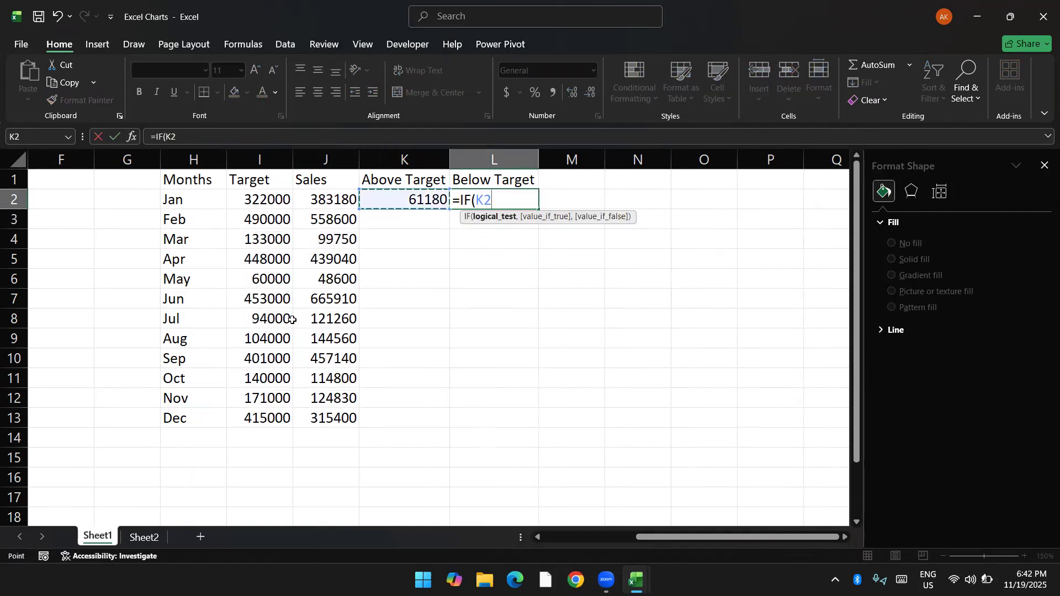
text(>)
key(Left)
key(Left)
text(,)
key(Left)
key(Left)
key(Left)
text(-)
key(Left)
key(Left)
text(,na)
key(Tab)
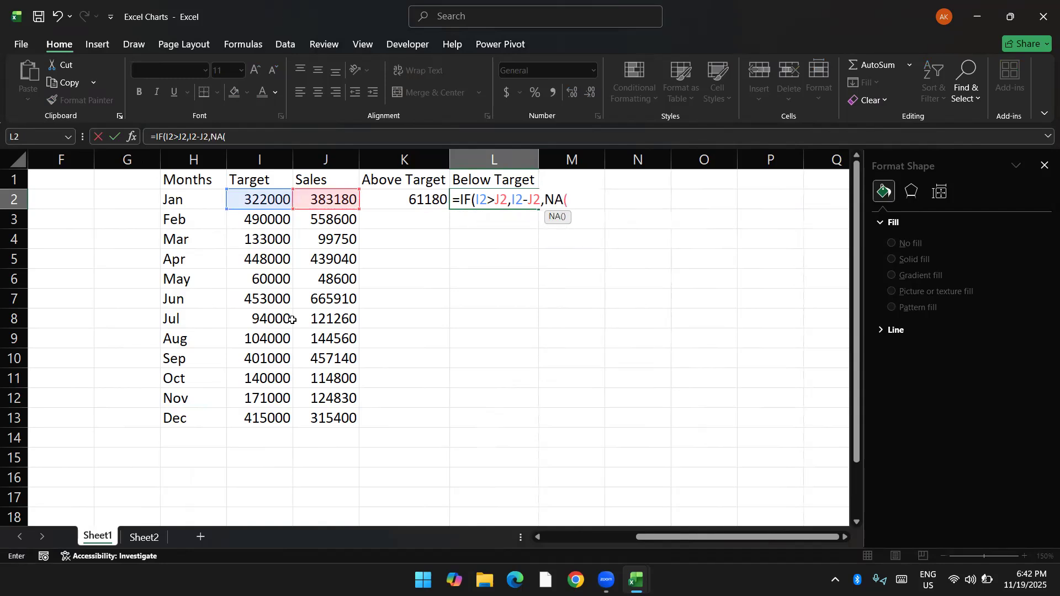
text()))
key(Return)
- Copy the Above Target and Below Target formulas from K2:L2 down through December in row 13
key(Up)
key(Left)
key(shift+Right)
key(ctrl+c)
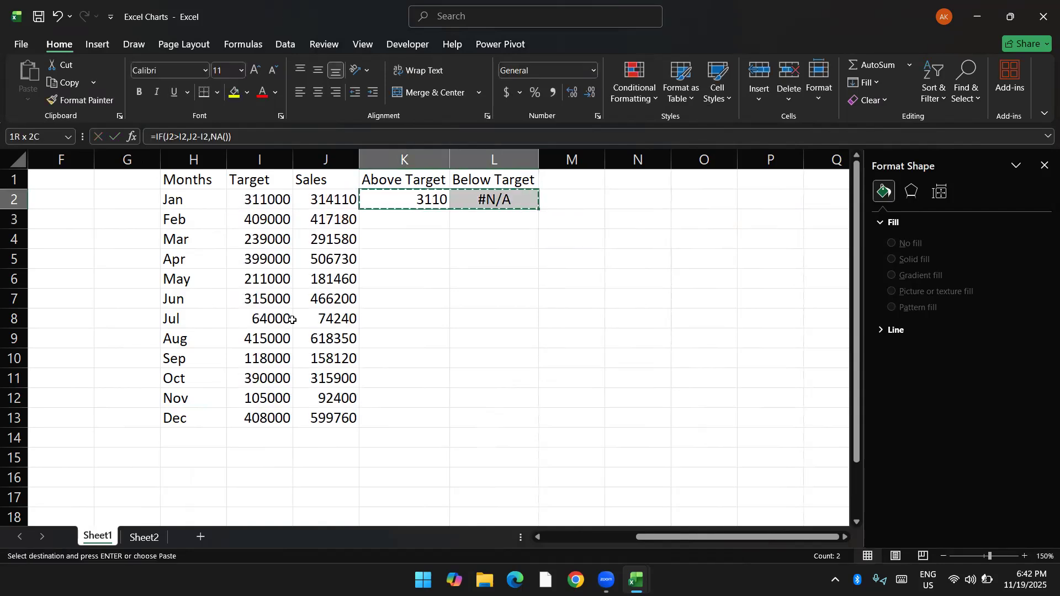
key(ctrl+Left)
key(ctrl+Down)
key(Right)
key(Right)
key(Right)
key(ctrl+shift+Up)
key(shift+Right)
key(Return)
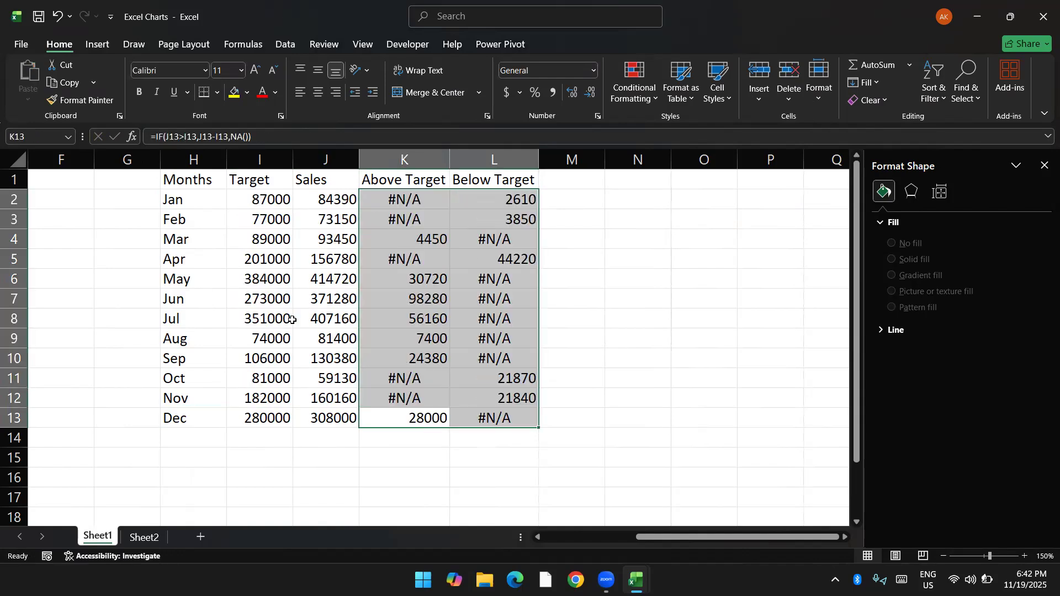
- Insert a new column before Above Target and give it the header Chart Base in K1
key(ctrl+Up)
key(ctrl+space)
key(ctrl+shift+equal)
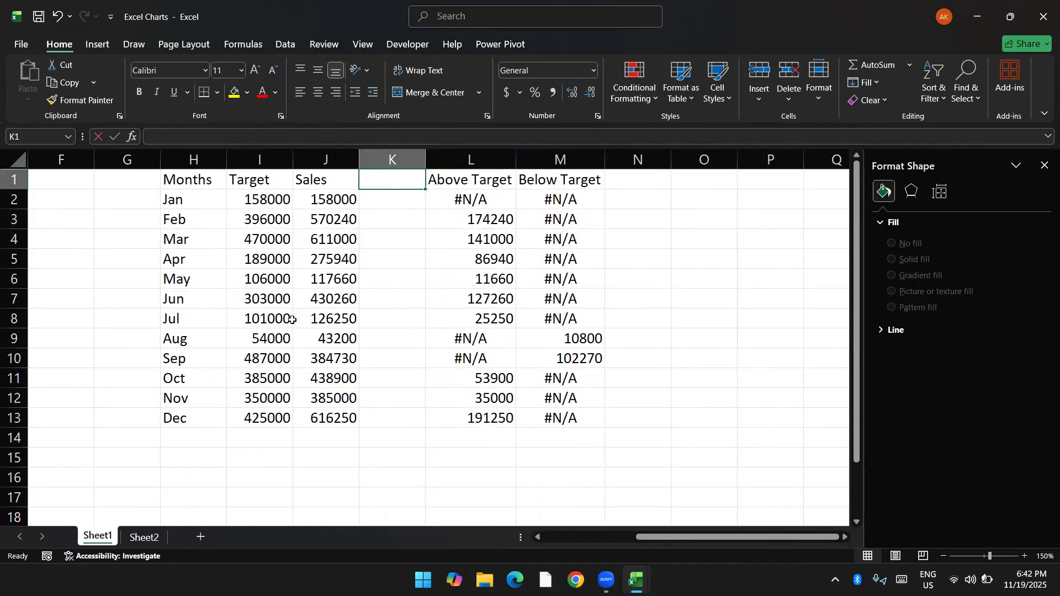
text(Chart Base)
key(Return)
- Enter =MIN(I2:J2) in K2 as the January Chart Base formula
text(=MIN()
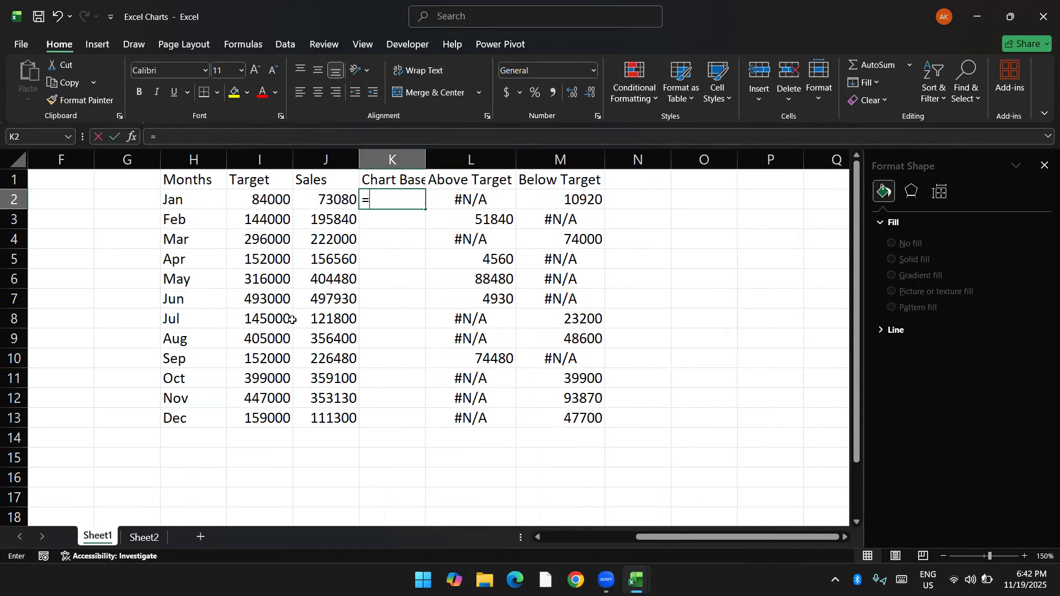
key(Left)
key(shift+Left)
text())
key(ctrl+Return)
- Copy the January Chart Base formula down through December in K13
key(ctrl+c)
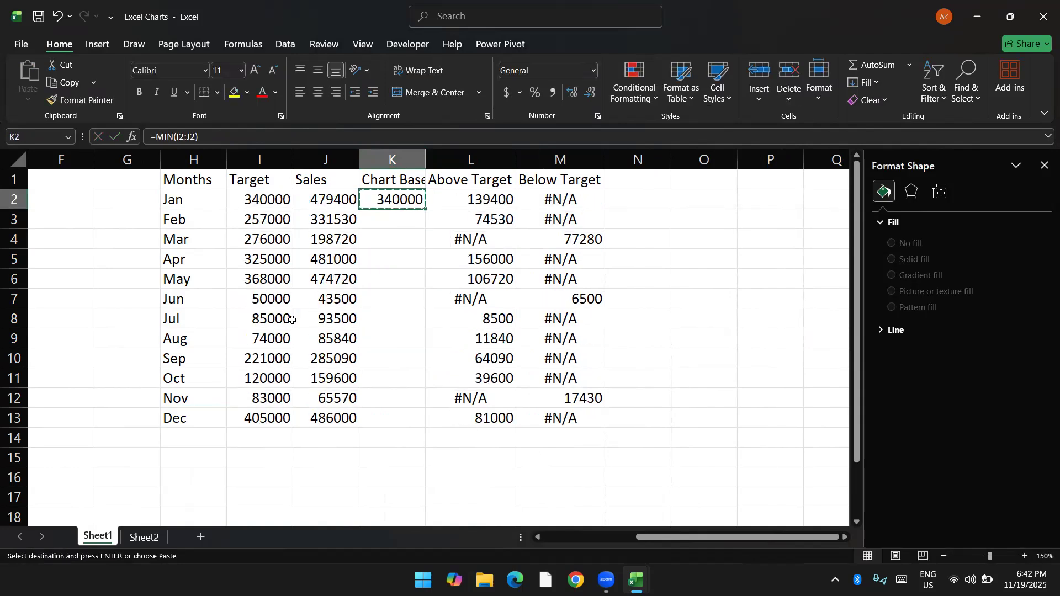
key(ctrl+Down)
key(Left)
key(ctrl+Up)
key(Right)
key(ctrl+shift+Up)
key(Return)
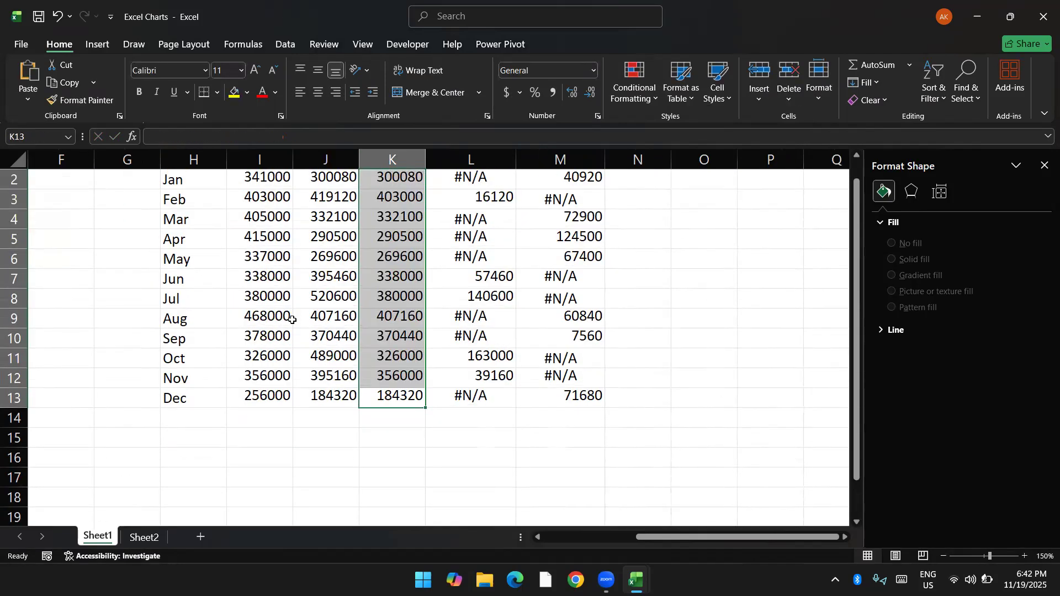
- Add the header Label in N1, after the Below Target column
key(ctrl+Up)
key(Right)
key(Right)
key(Right)
text(Max)
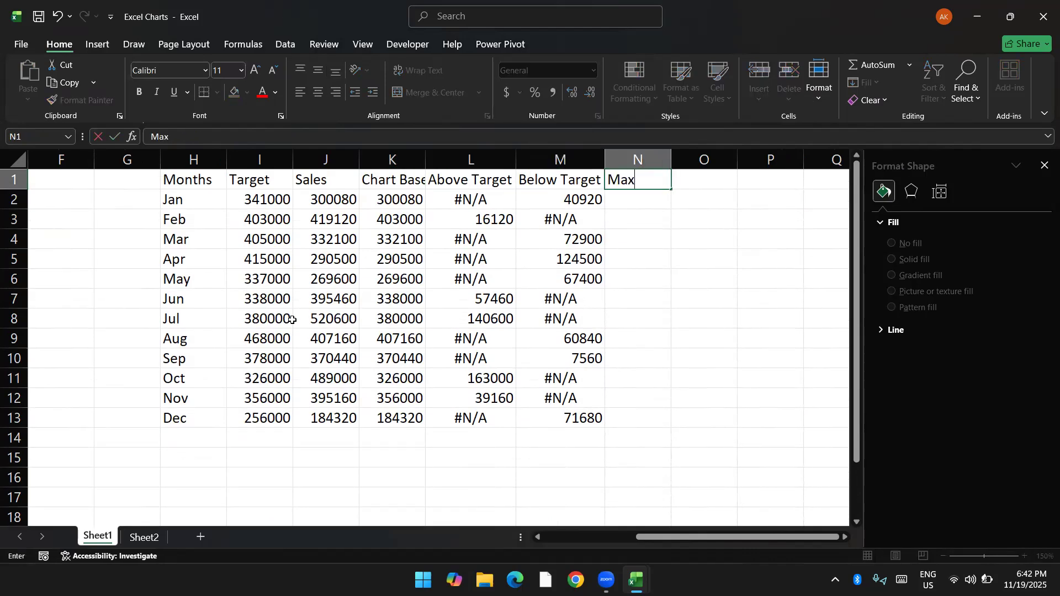
key(BackSpace)
key(BackSpace)
key(BackSpace)
text(Label)
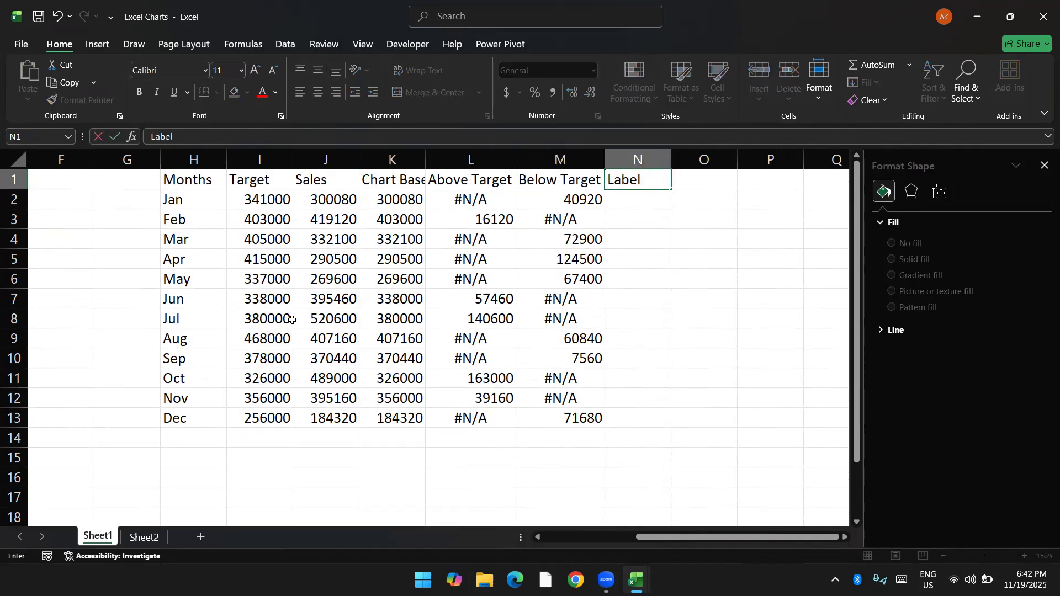
key(Return)
- Enter =MAX(I2:J2)*110% in N2 as the January Label formula
text(=max)
key(Tab)
key(Left)
key(Left)
key(Left)
key(Left)
key(shift+Left)
text())
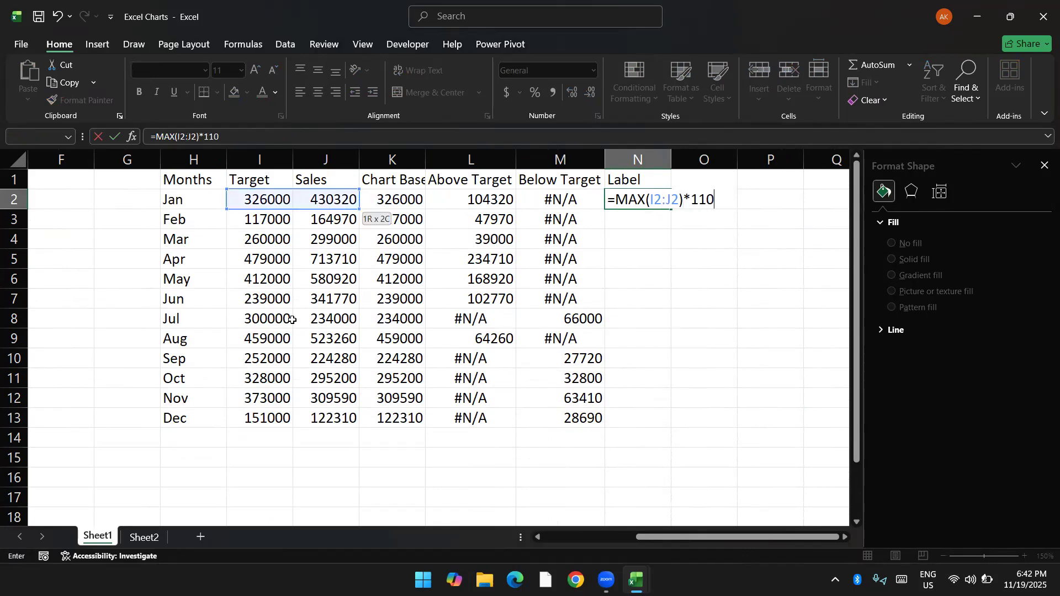
key(Return)
- Fill the January Label formula down through December in N13
key(Left)
key(ctrl+Down)
key(Right)
key(ctrl+shift+Up)
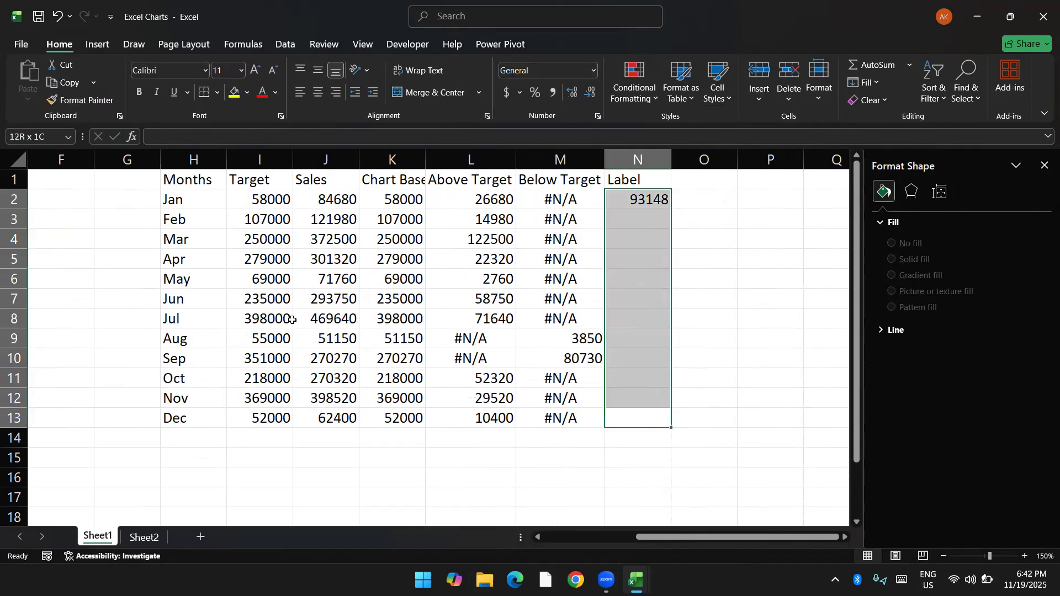
key(ctrl+d)
key(ctrl+Up)
- Select the chart data H1:I13 together with K1:N13, leaving out the Sales column
key(ctrl+Left)
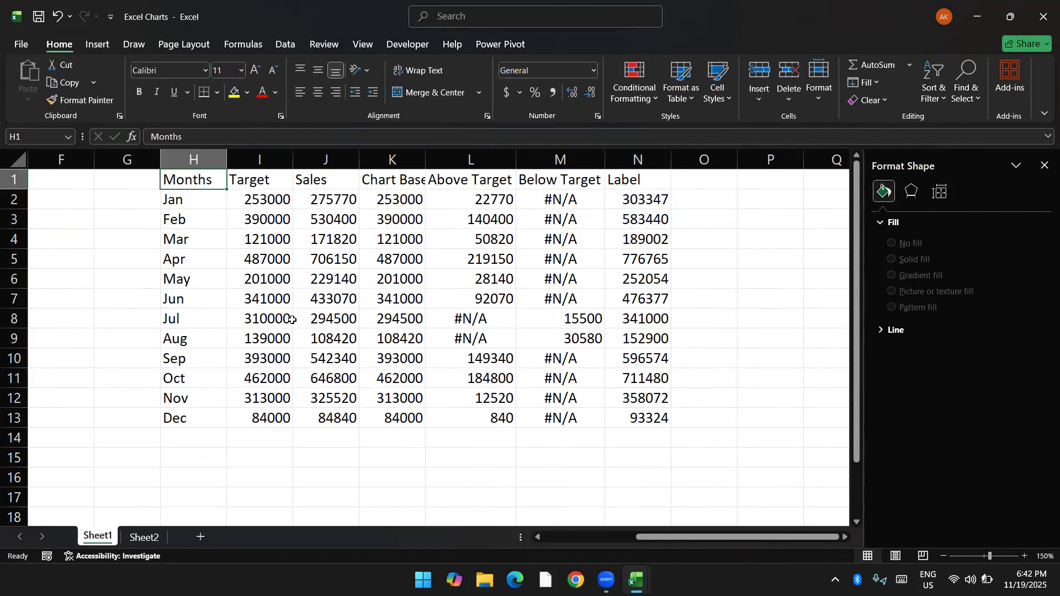
key(shift+Right)
key(shift+Right)
key(shift+Left)
key(ctrl+shift+Down)
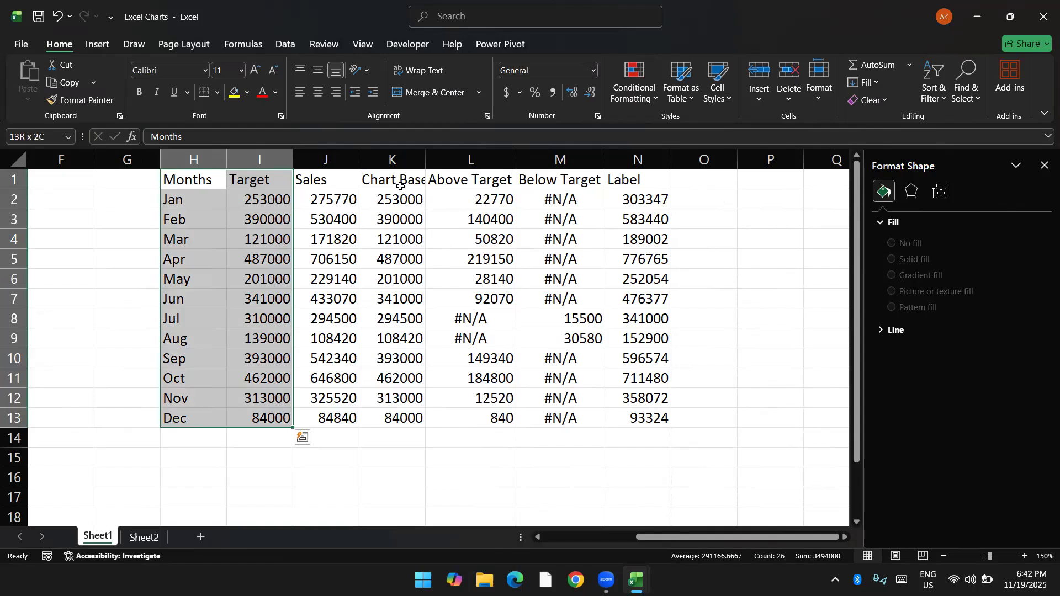
ctrl+drag(392, 180, 634, 420)
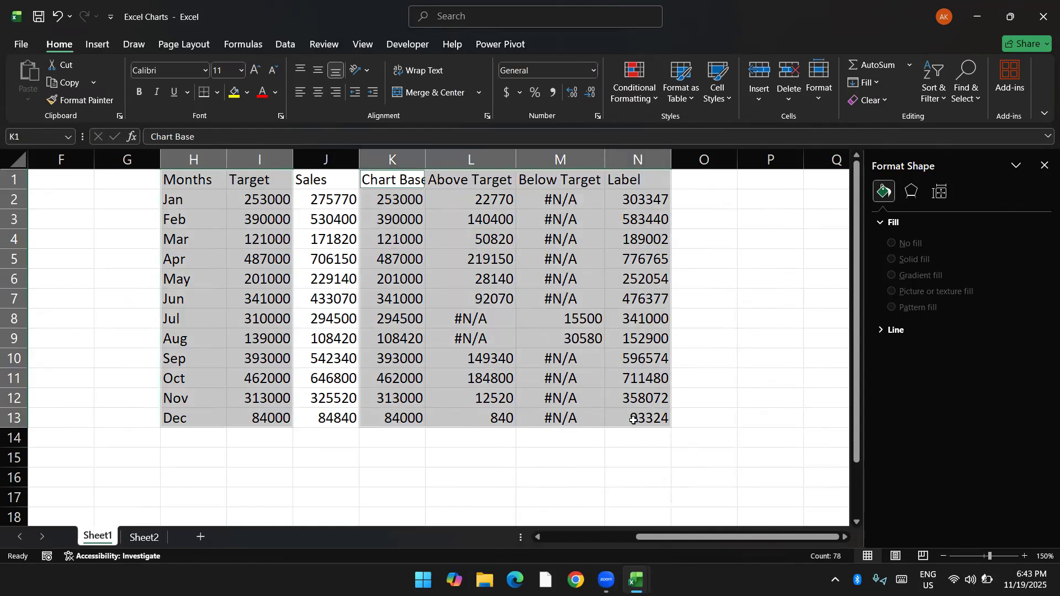
- Try a 2-D clustered column chart for the selected data, and undo its insertion
click(100, 44)
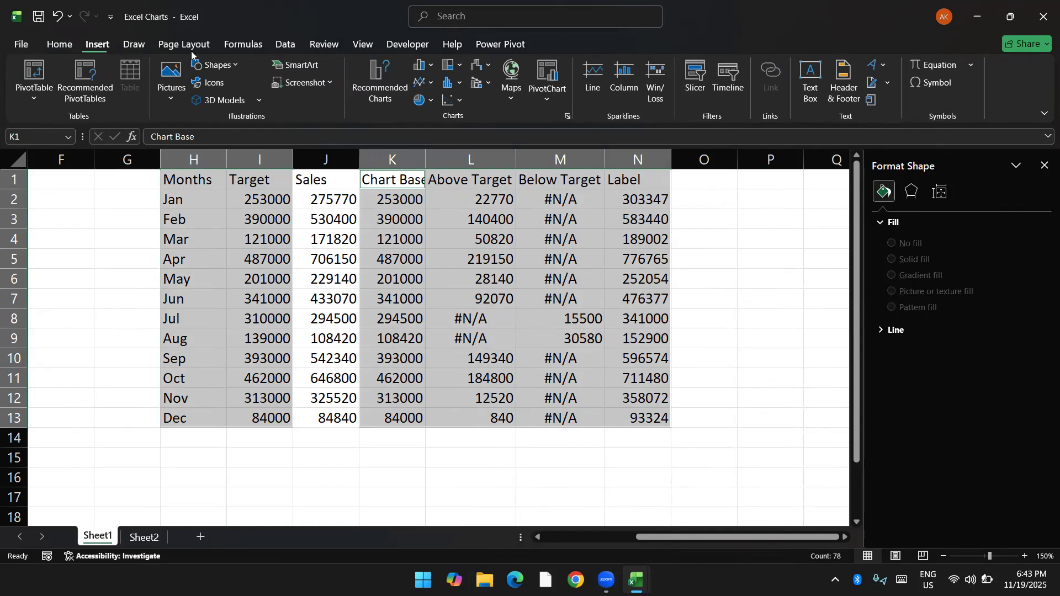
click(427, 66)
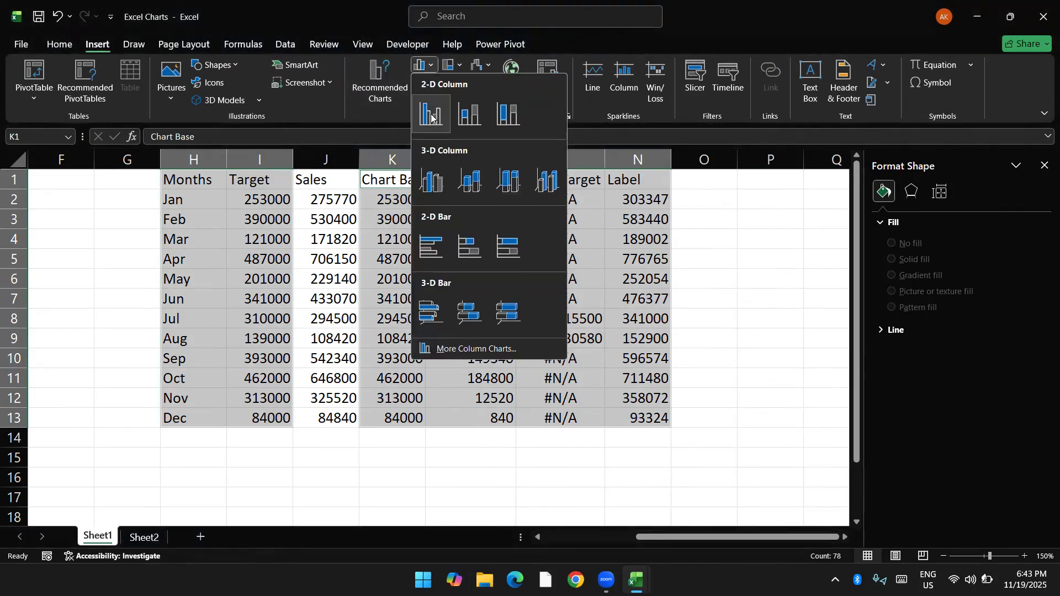
click(432, 114)
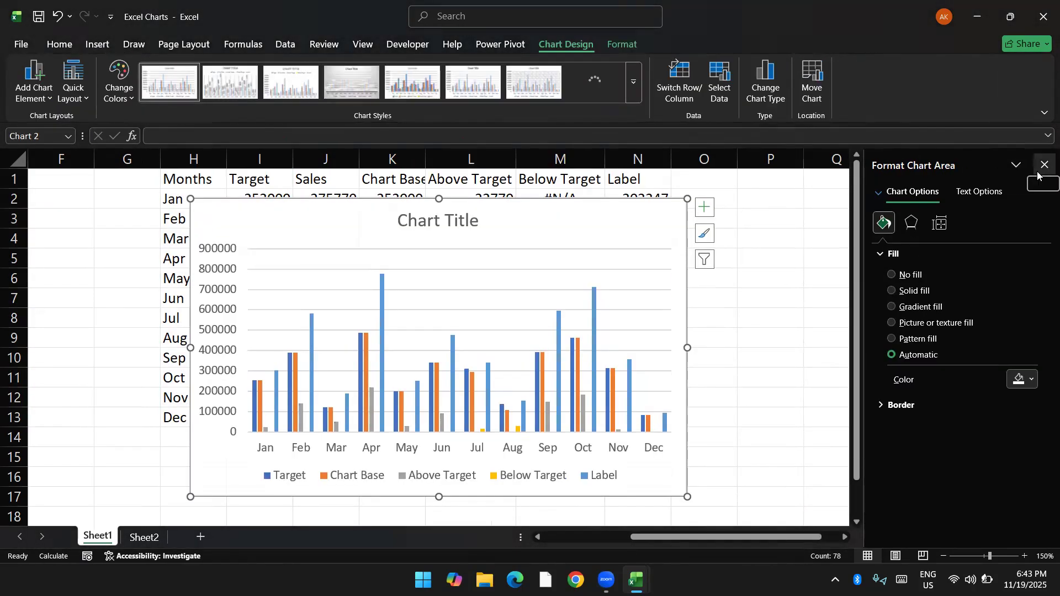
click(1044, 165)
key(ctrl+z)
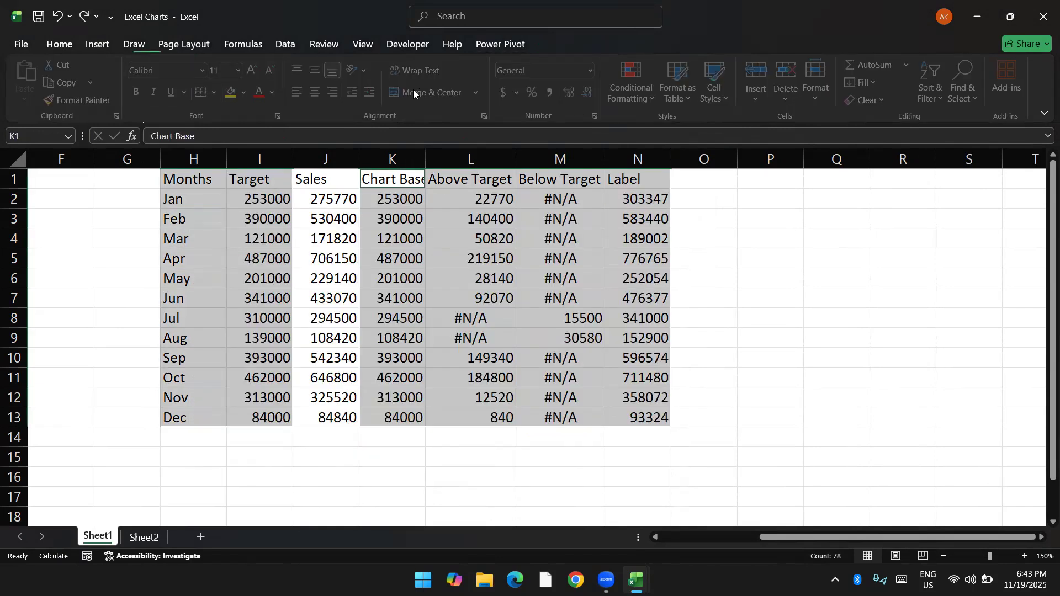
- Insert a 2-D stacked column chart from the selected data and delete its chart title
click(98, 45)
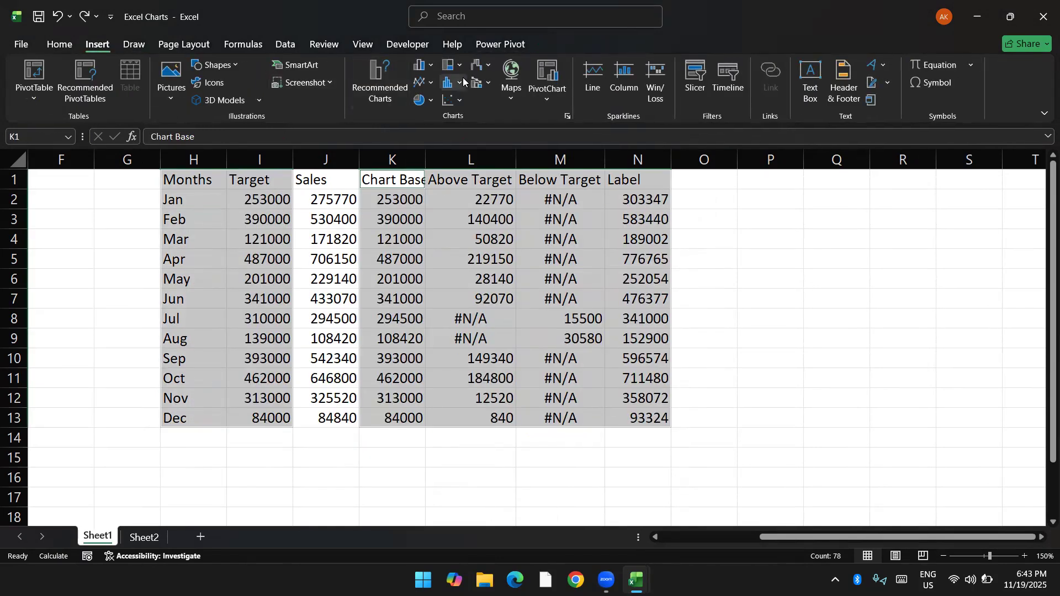
click(425, 65)
click(468, 114)
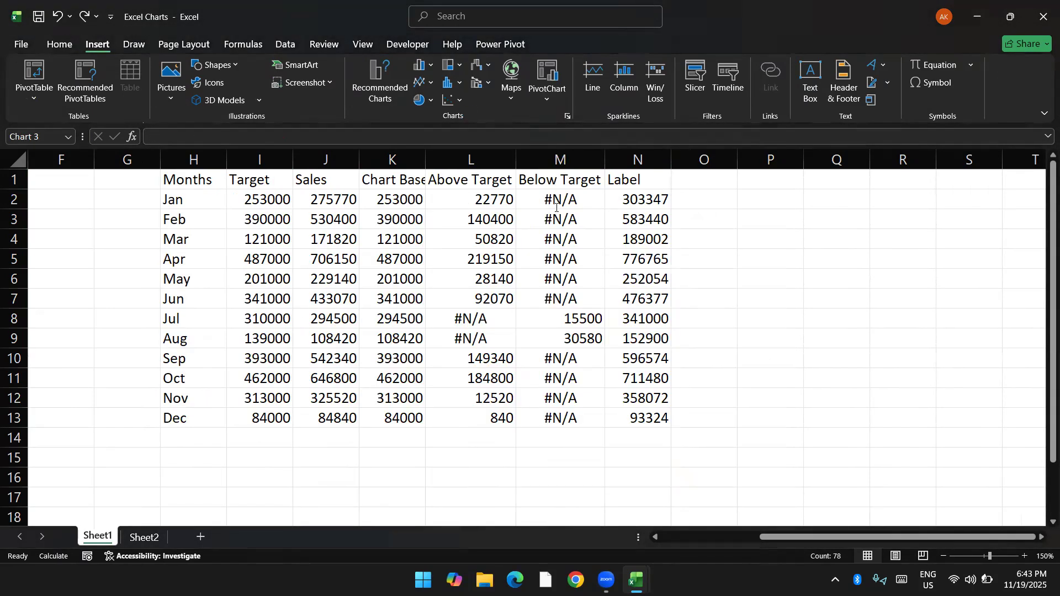
click(552, 223)
key(Delete)
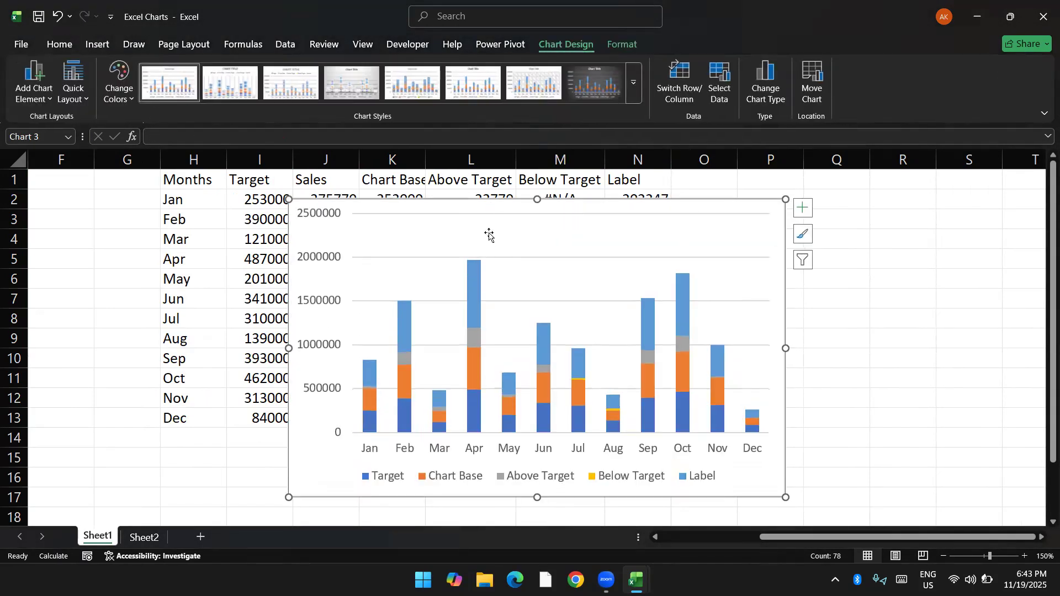
- Delete the stacked column chart's vertical axis, gridlines and legend
click(315, 217)
key(Delete)
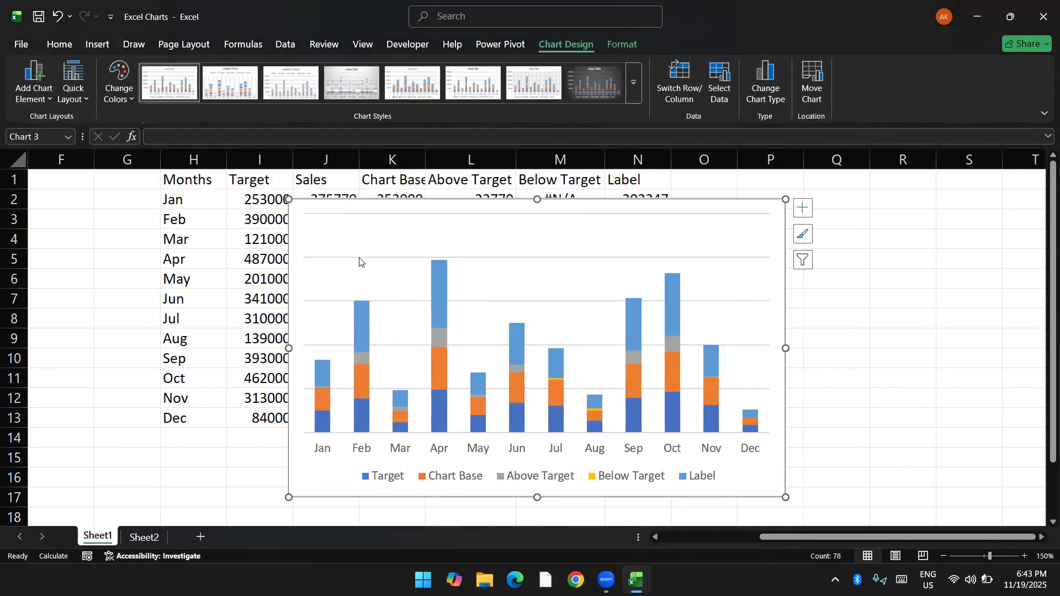
key(Delete)
click(456, 477)
key(Delete)
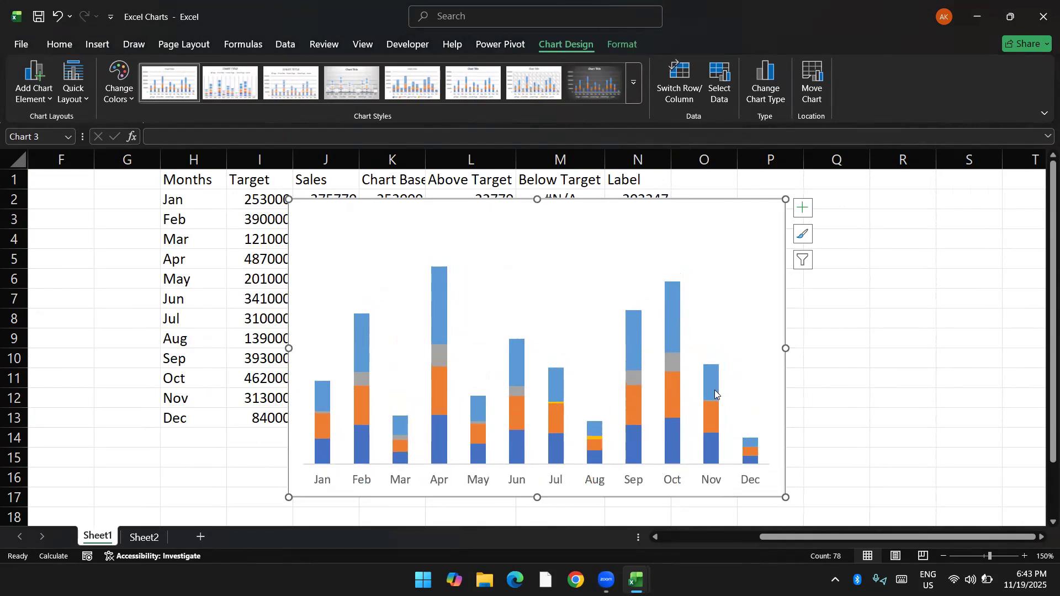
- Reduce the gap width of the chart's columns to 46%
right_click(715, 390)
click(760, 539)
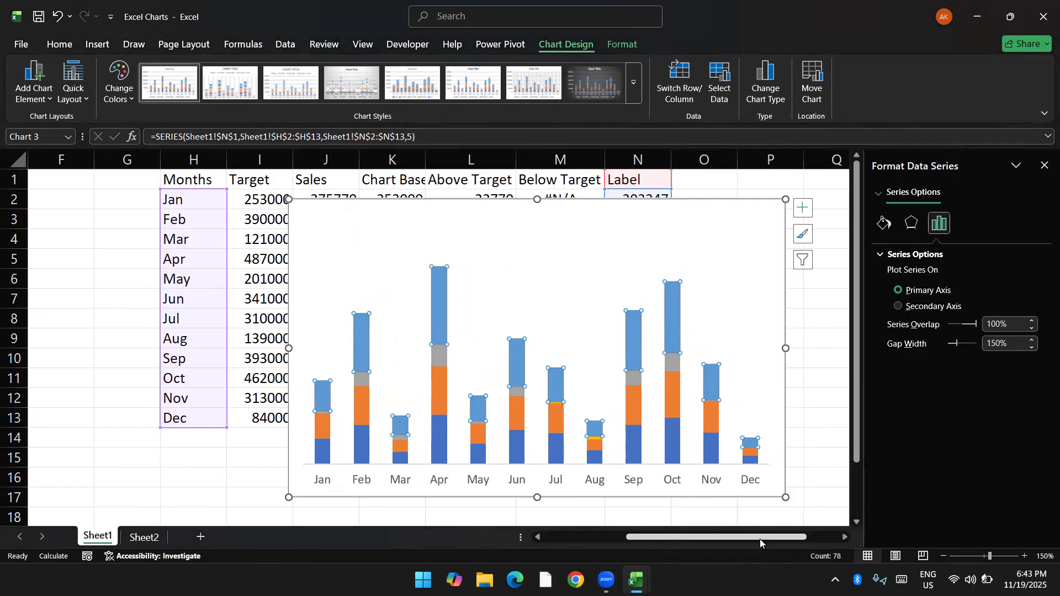
drag(956, 345, 950, 346)
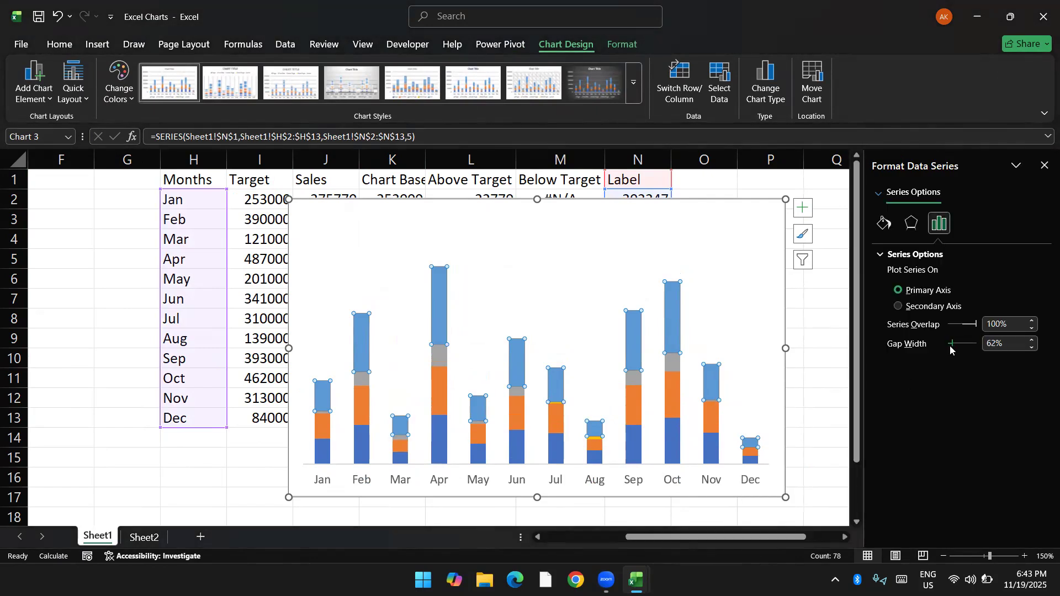
- Change the Target and Label series to Line with Markers, keeping the other series as stacked columns
click(325, 451)
right_click(325, 451)
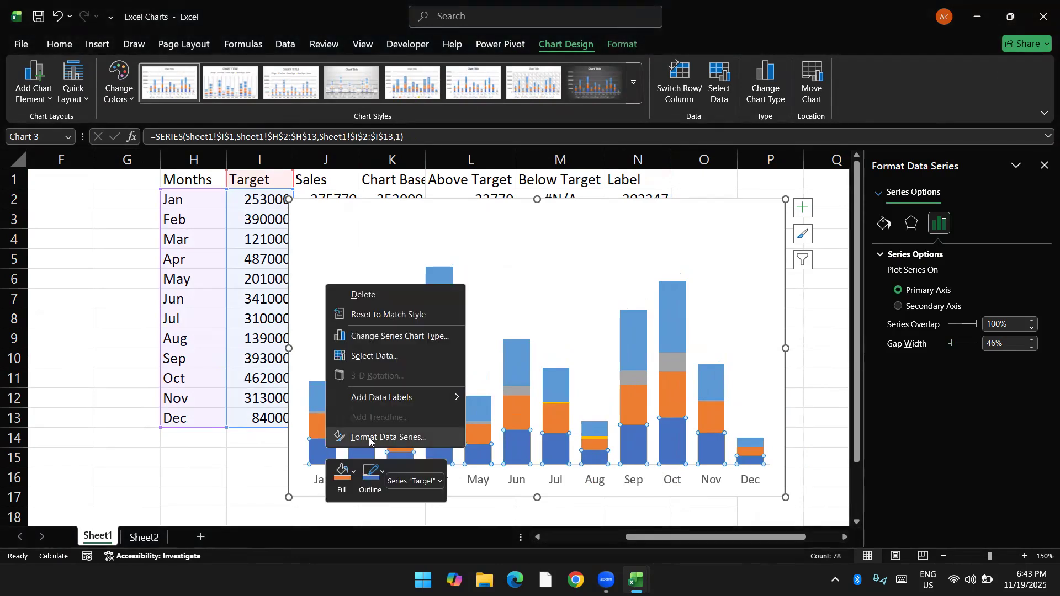
click(387, 338)
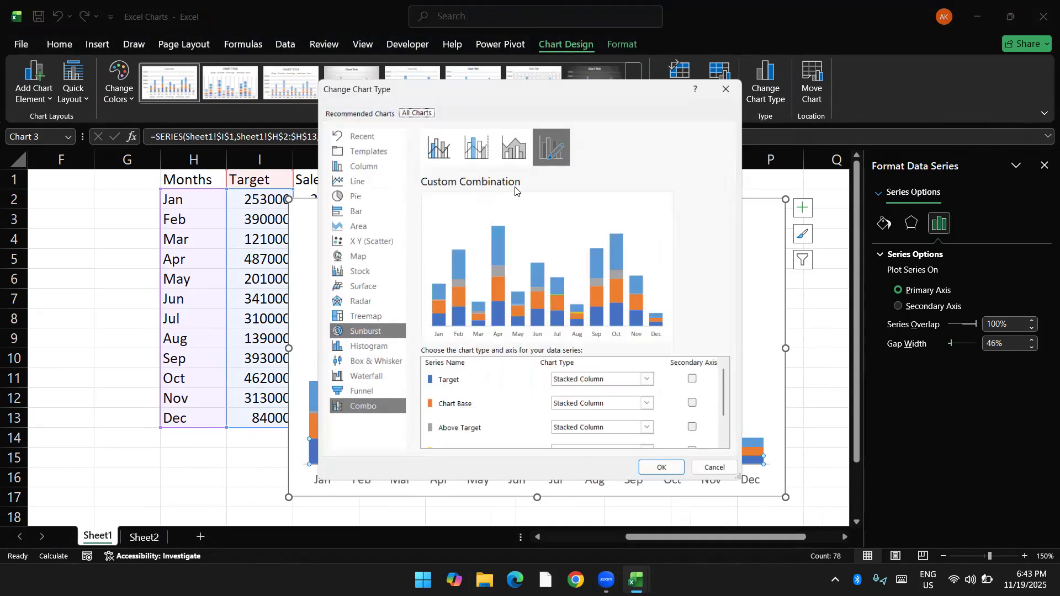
click(618, 386)
click(687, 255)
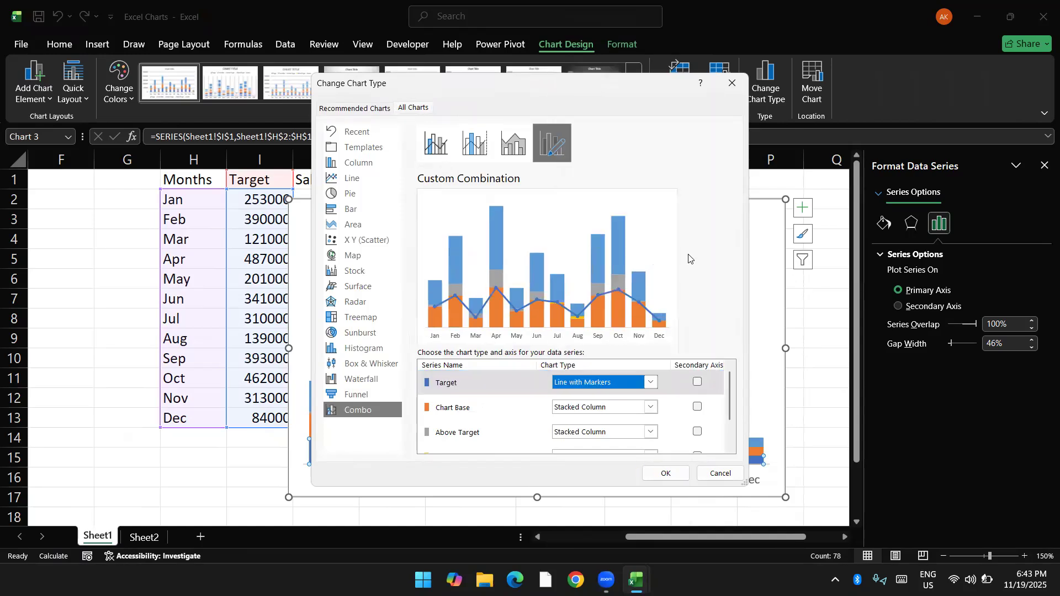
scroll(728, 437, down, 2)
click(651, 441)
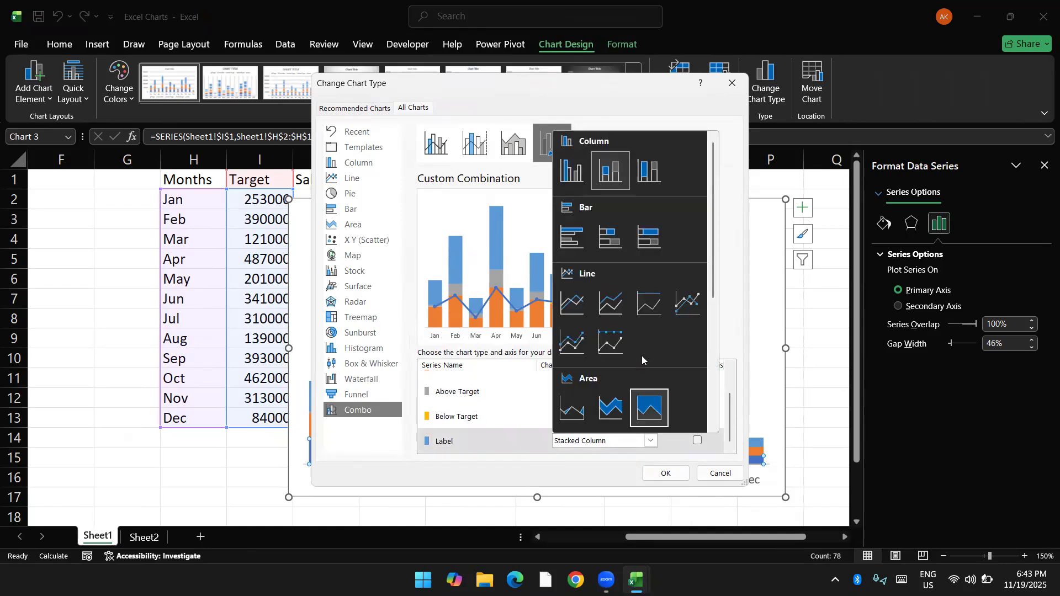
click(690, 302)
click(660, 473)
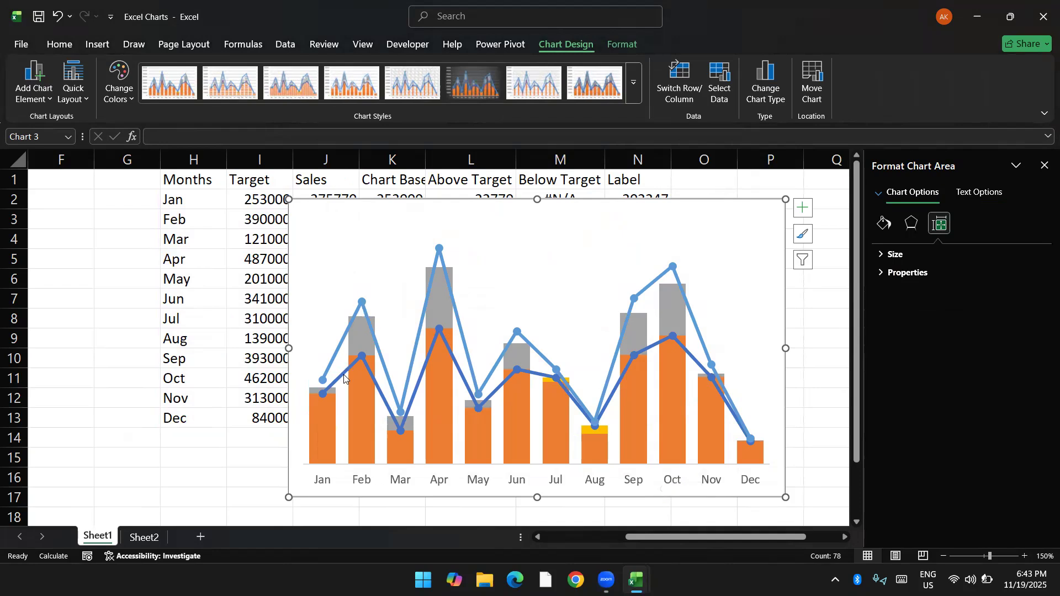
- Set the Target series to no line, leaving only its markers
click(343, 376)
click(884, 223)
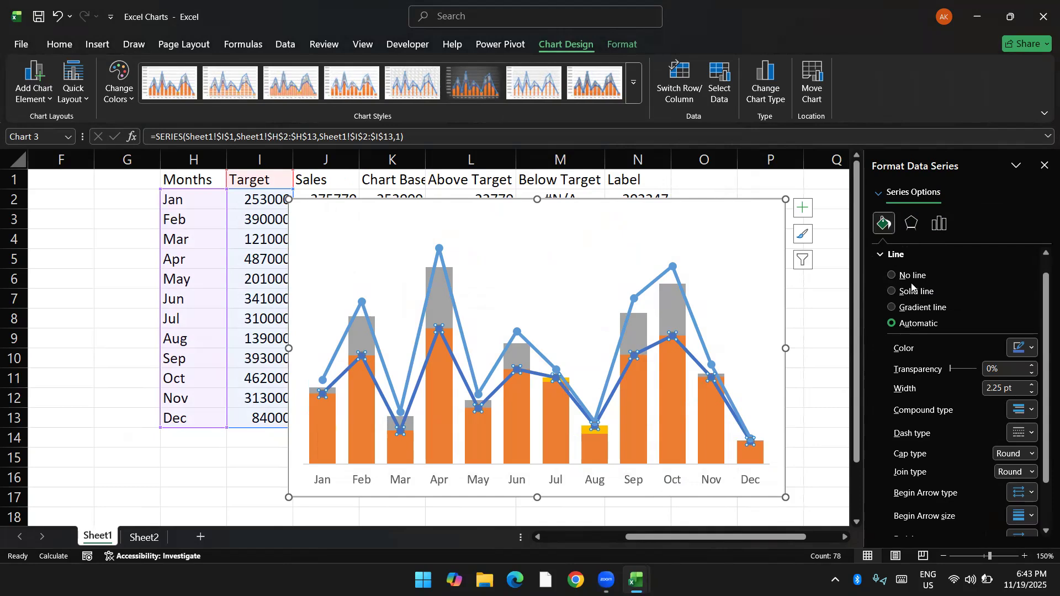
click(909, 277)
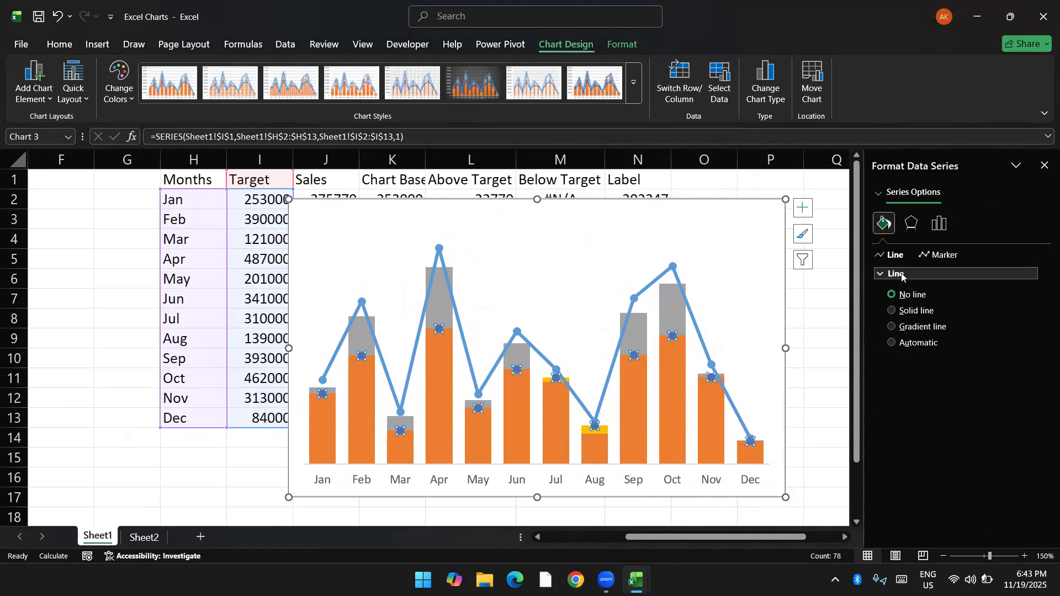
click(933, 255)
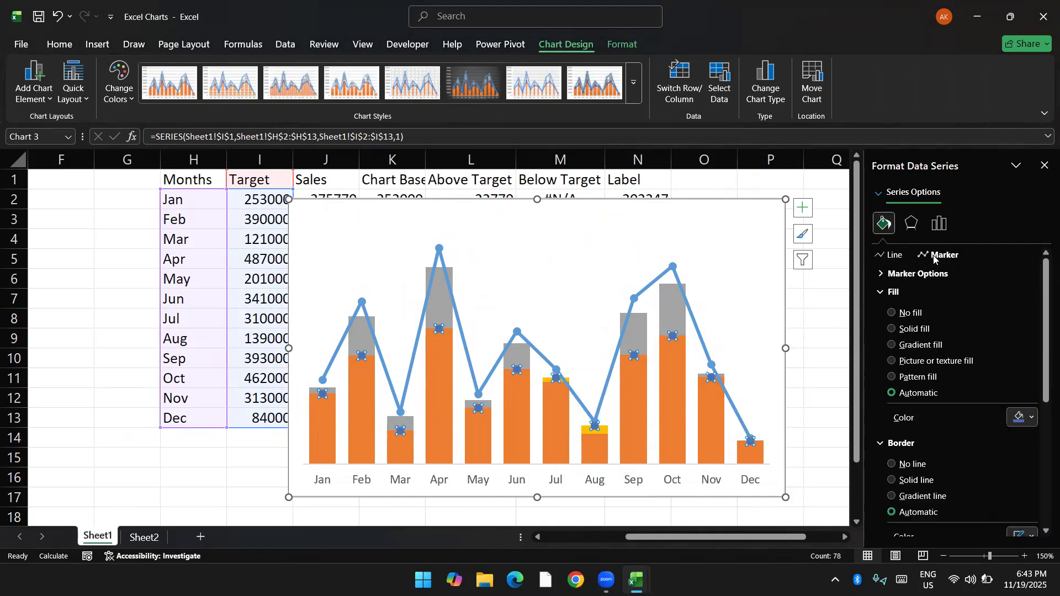
- Draw a short horizontal straight line, about 0.32" wide, in the empty cell G14 beside the chart
click(126, 420)
click(97, 44)
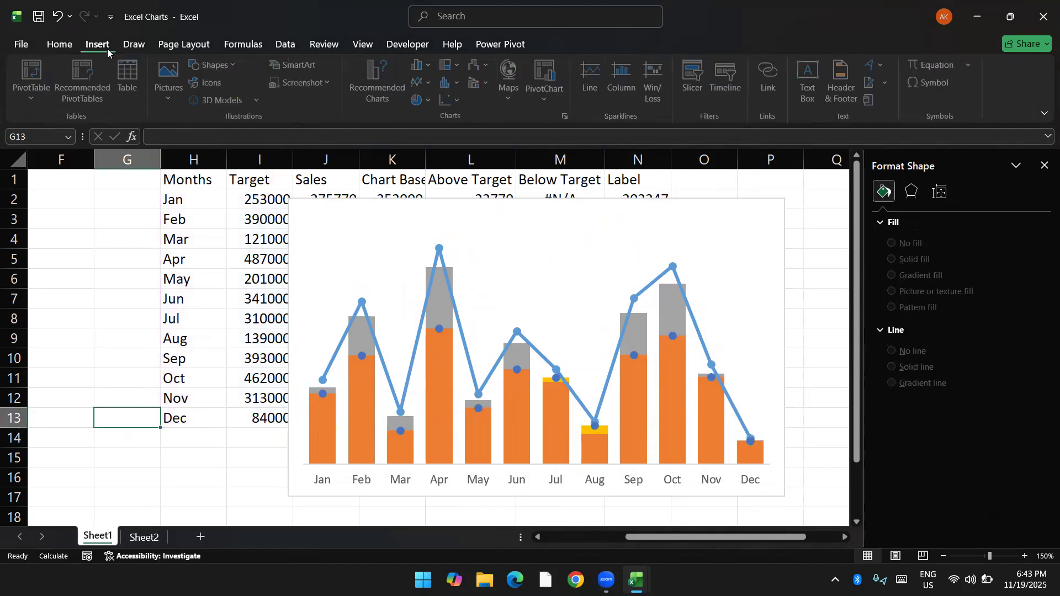
click(215, 65)
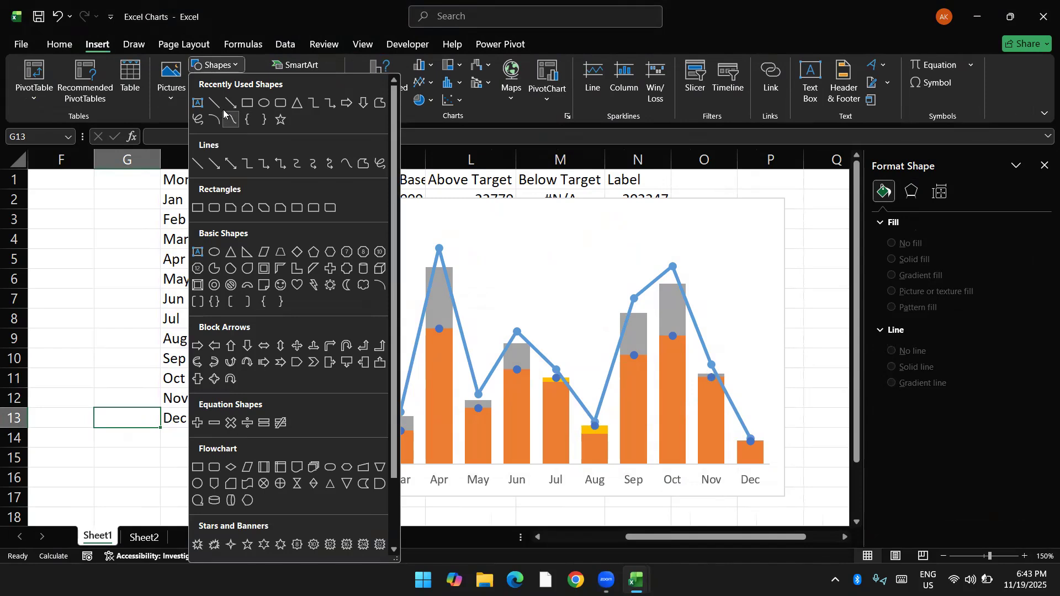
click(228, 107)
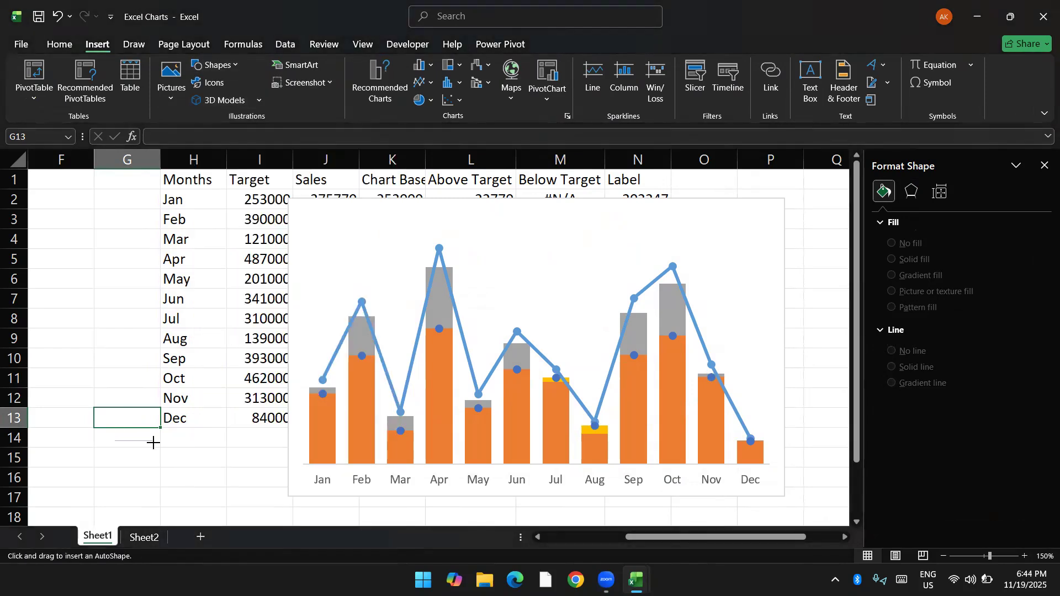
drag(144, 444, 146, 441)
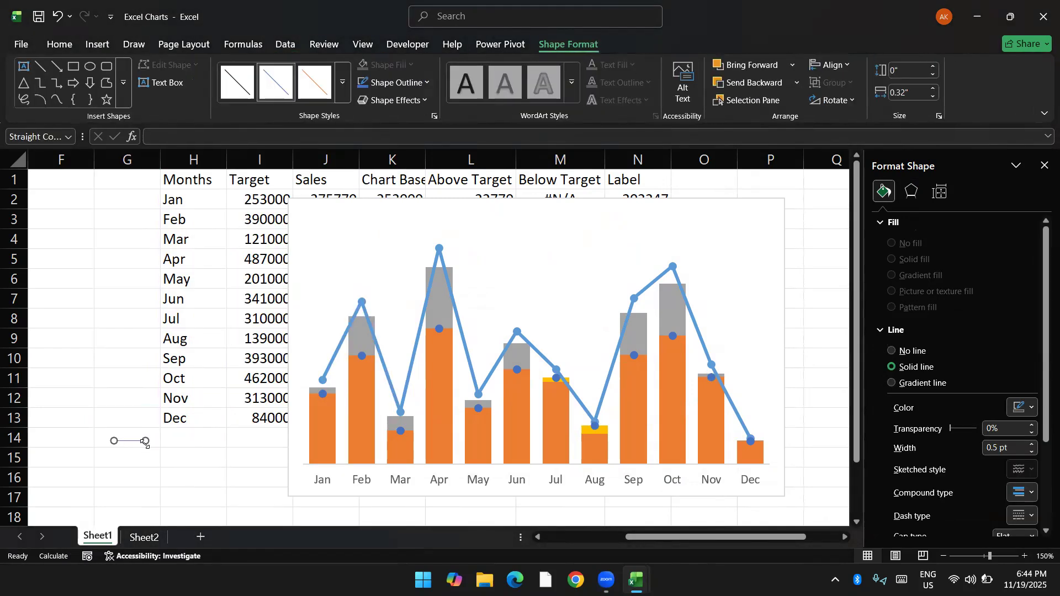
- Apply the thick black 1.5 pt theme style to the drawn line and use it as the Target series' markers
click(345, 98)
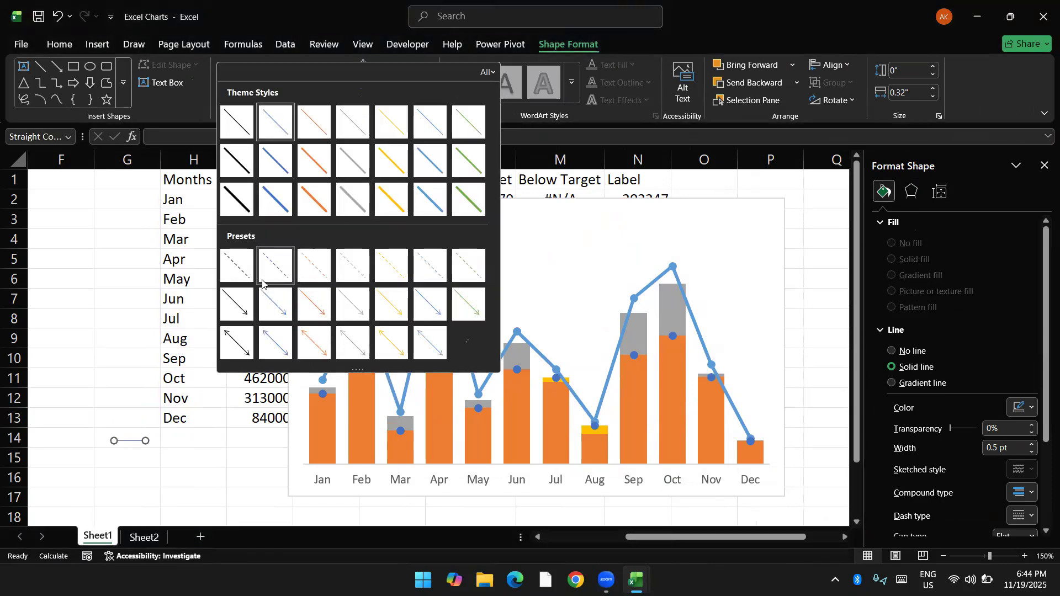
click(237, 206)
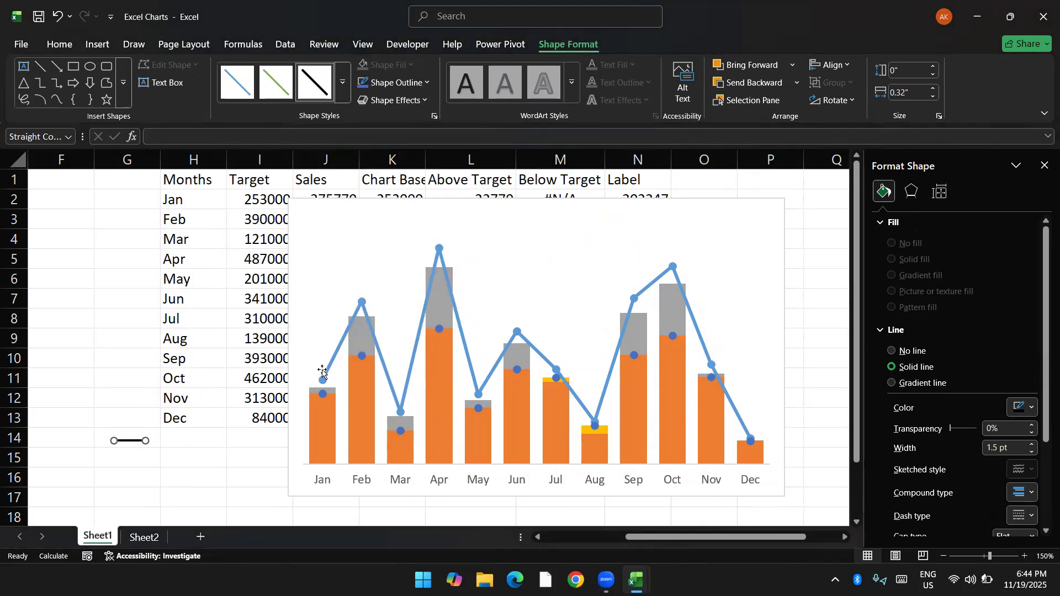
click(360, 360)
key(ctrl+v)
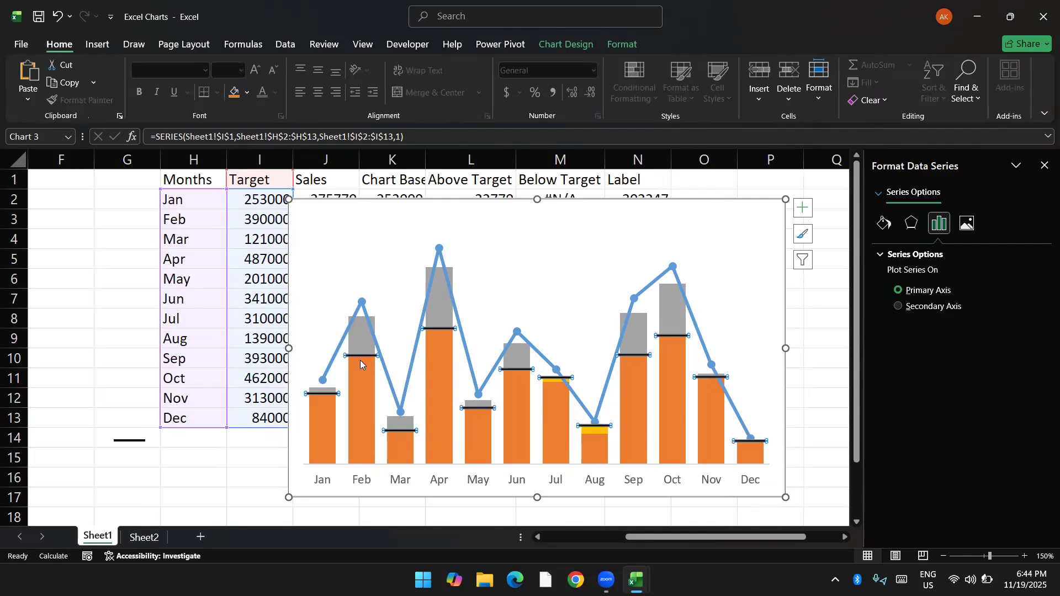
- Set the Label series to no line, leaving only its markers
click(367, 313)
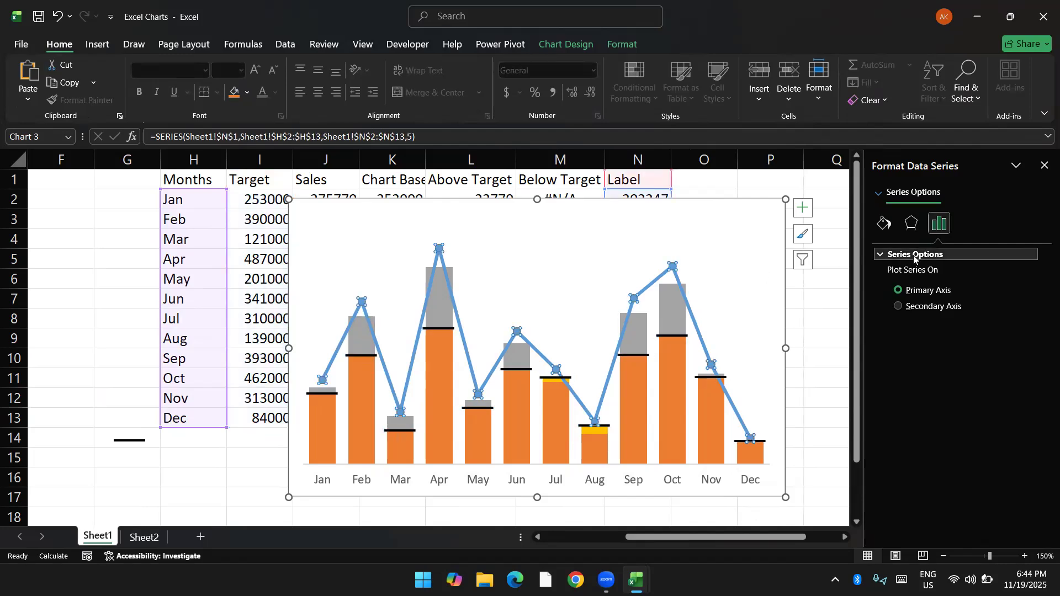
click(885, 224)
click(902, 295)
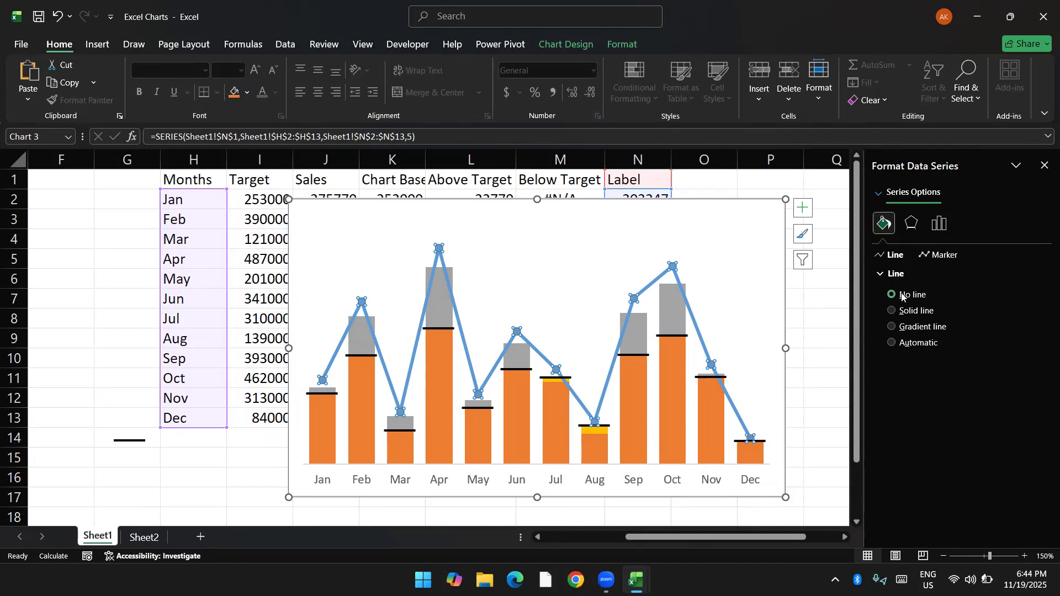
click(810, 304)
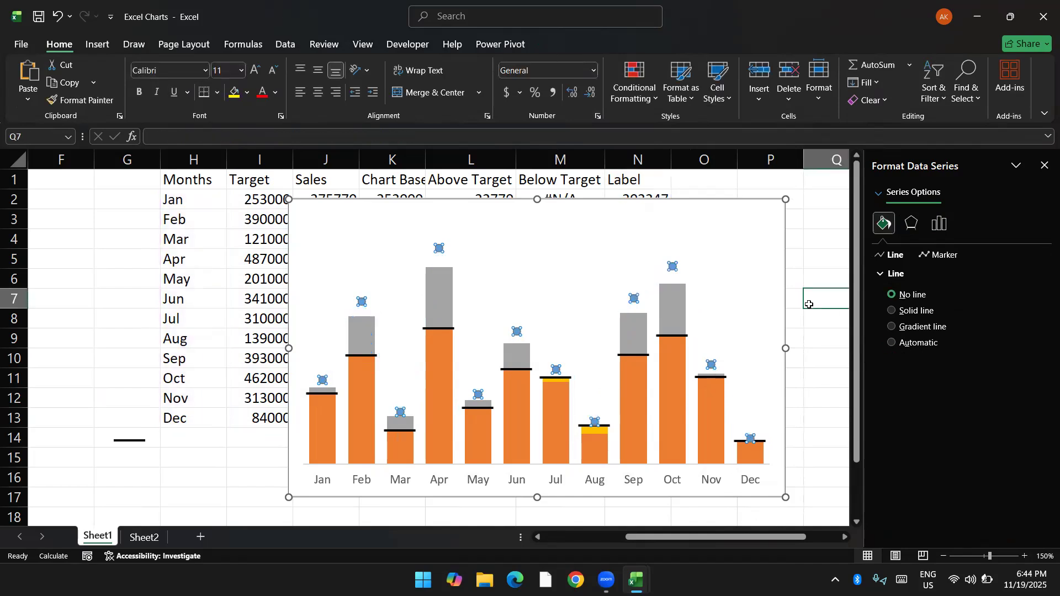
- Apply a gradient fill to the Chart Base columns
click(326, 414)
right_click(326, 414)
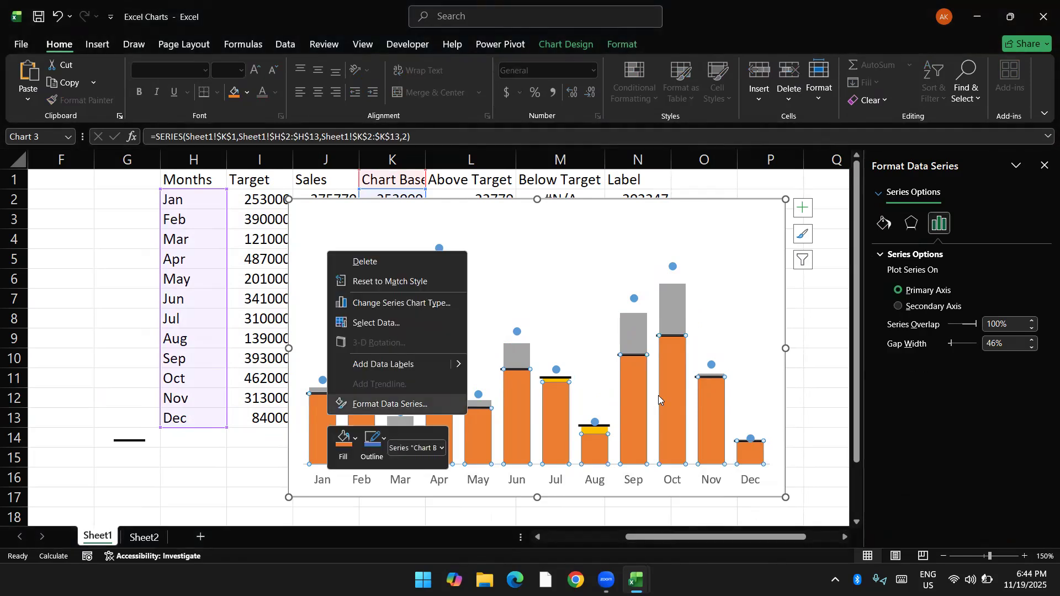
click(885, 223)
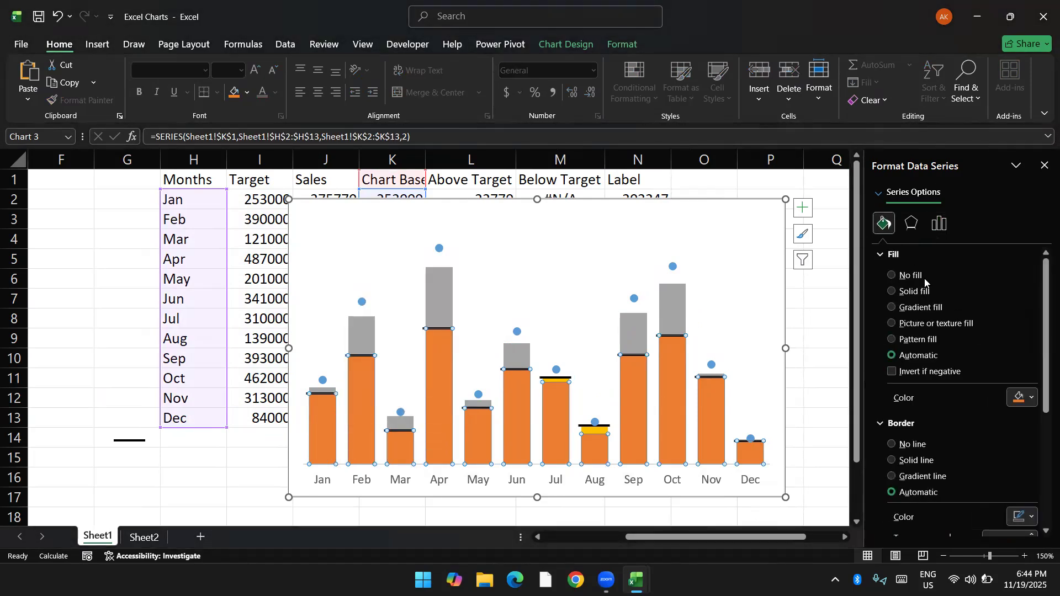
click(921, 308)
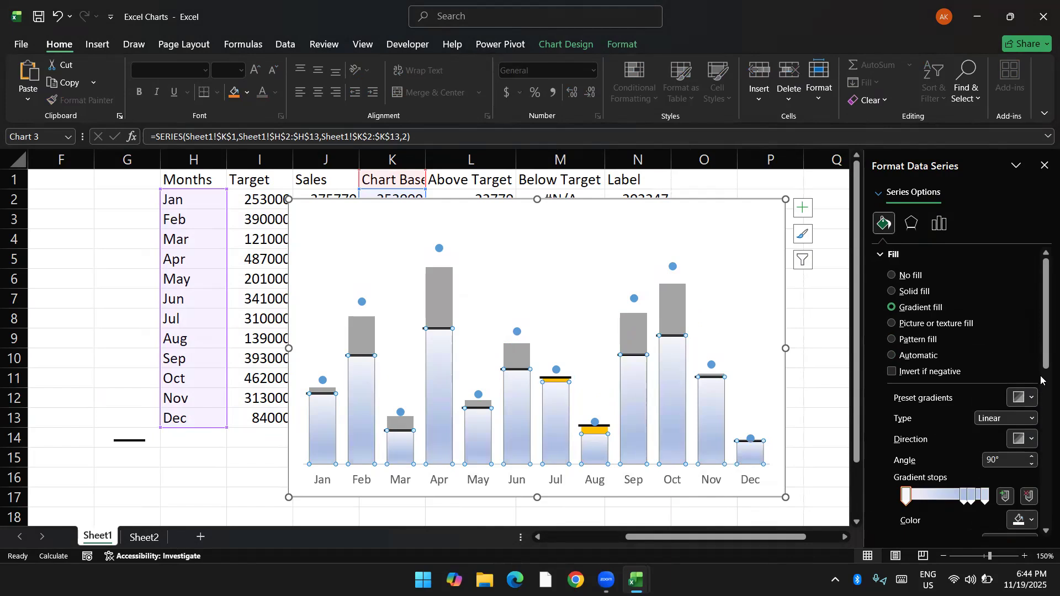
- Remove the middle gradient stops of the Chart Base fill and color its 100% stop standard dark blue
scroll(971, 392, down, 5)
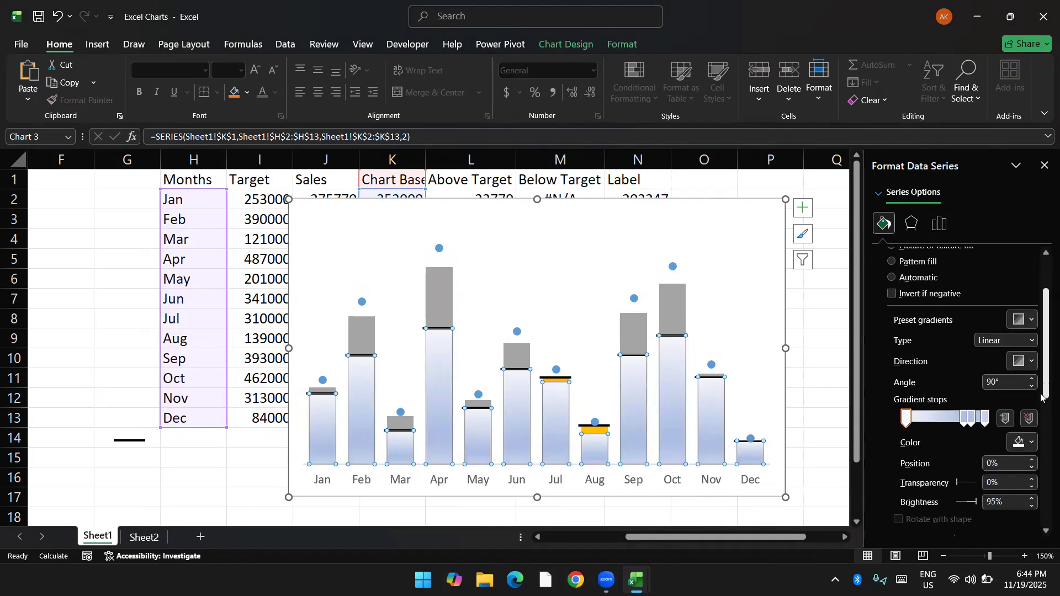
scroll(975, 389, up, 3)
scroll(975, 388, down, 3)
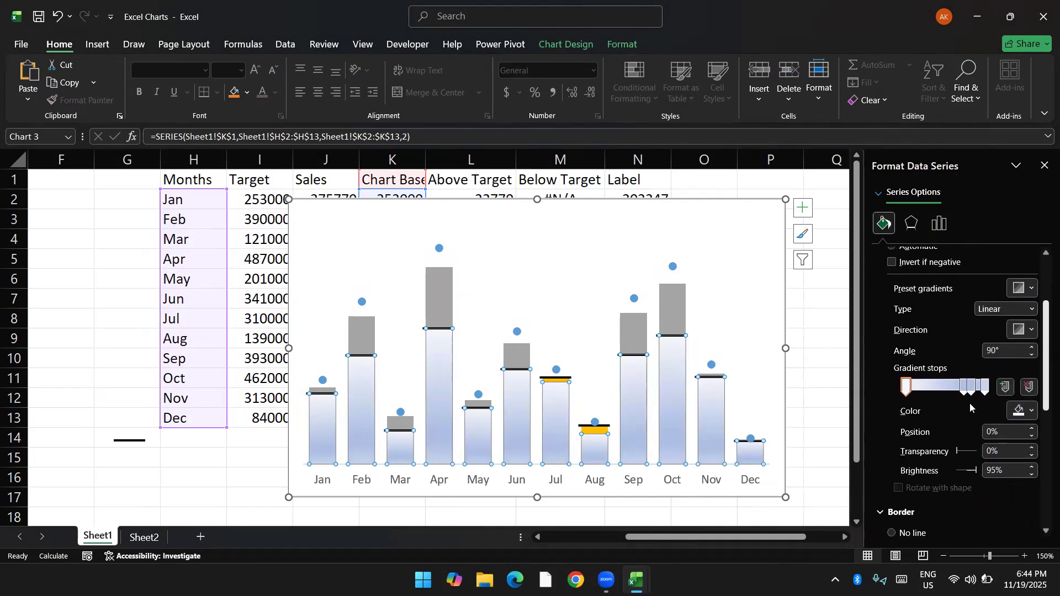
scroll(972, 403, up, 1)
click(972, 401)
drag(972, 402, 967, 422)
click(985, 402)
click(1022, 417)
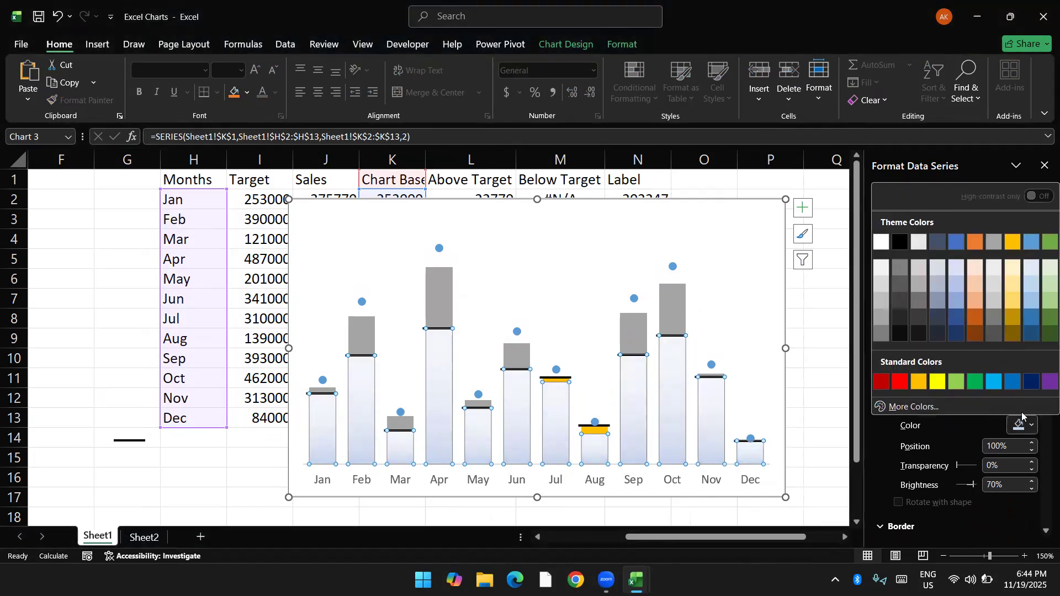
click(1032, 382)
- Color the 0% gradient stop dark blue and add a light blue stop at 55% with 60% brightness
click(905, 400)
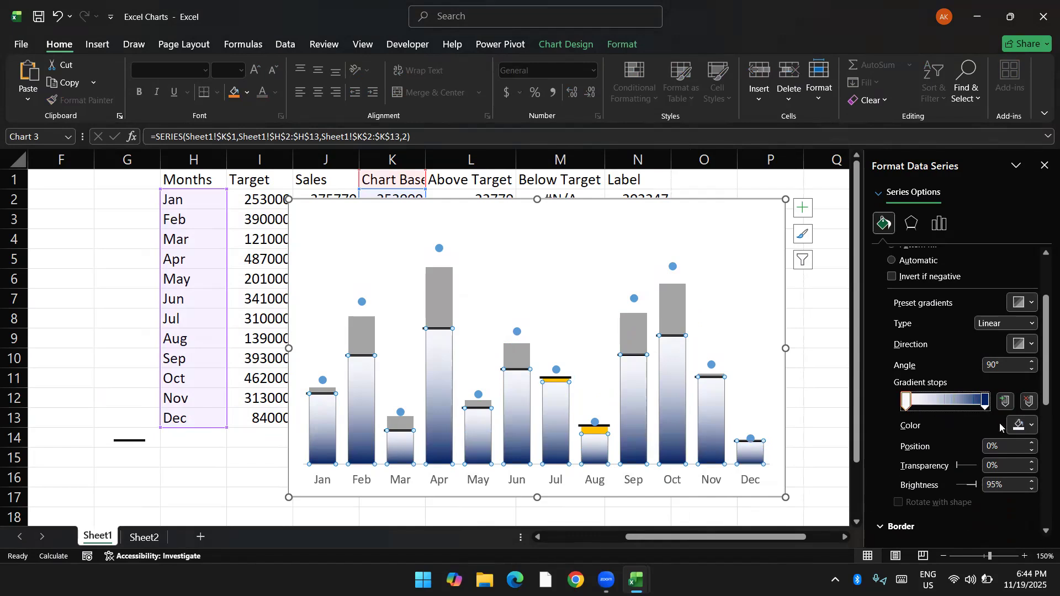
click(1022, 425)
click(1026, 382)
click(950, 405)
click(1019, 426)
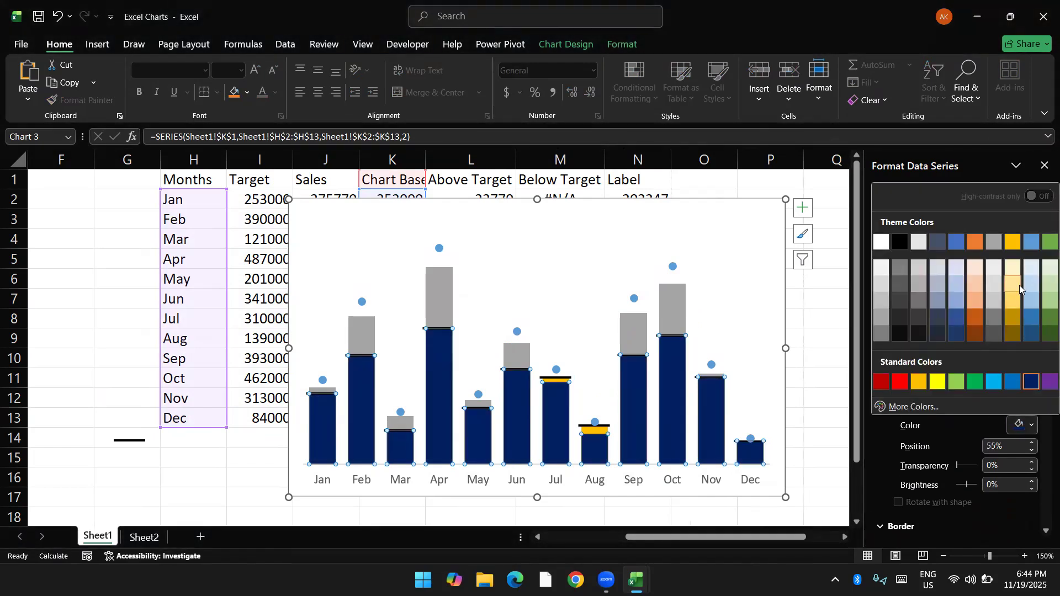
click(1029, 283)
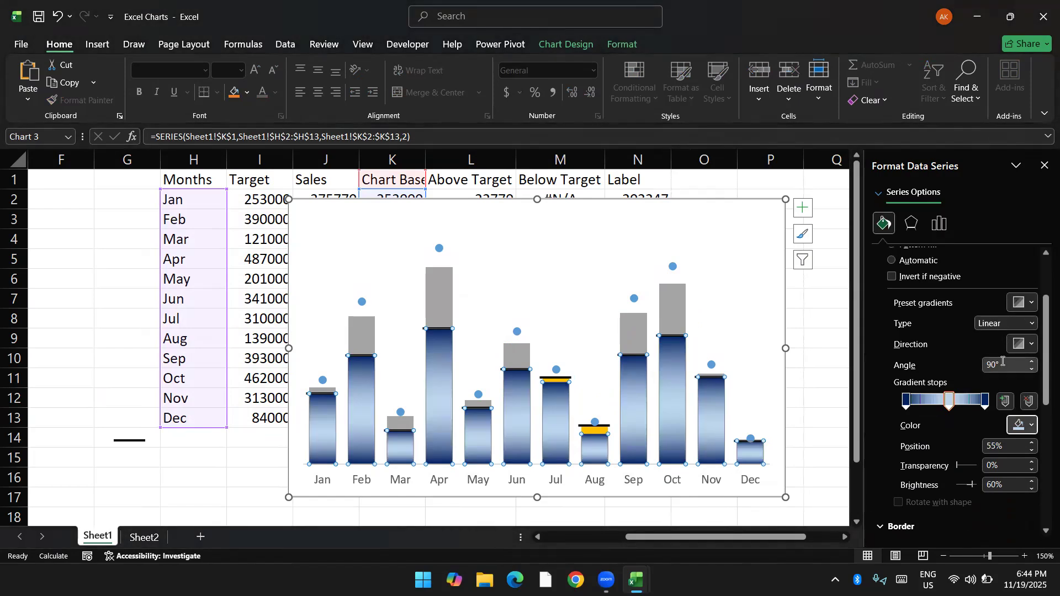
- Set the angle of the Chart Base gradient to 0°
drag(1003, 364, 970, 363)
text(0)
key(Return)
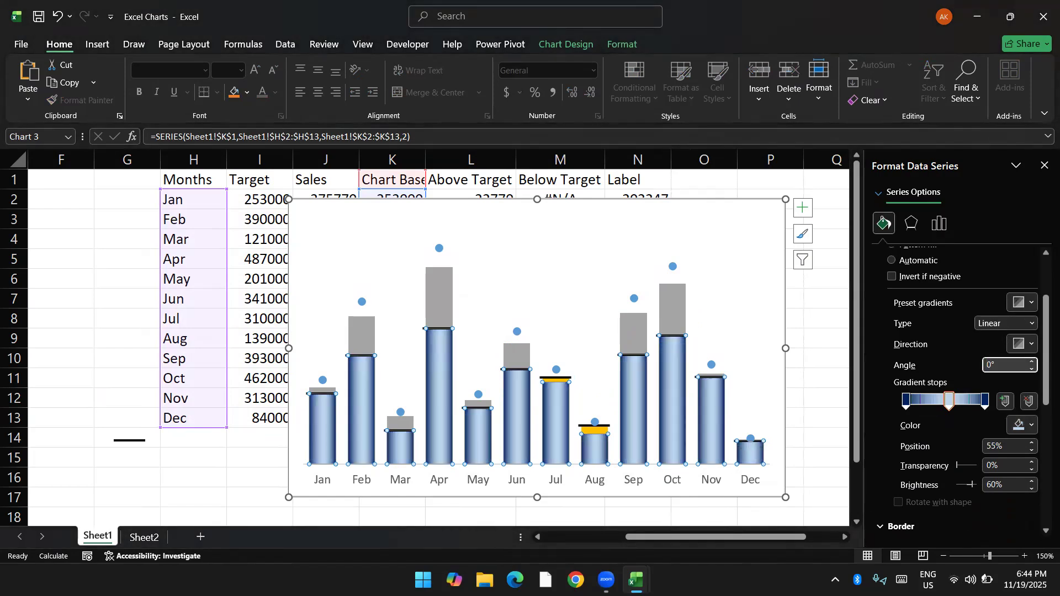
- Apply a gradient fill to the Above Target columns and dismiss the antivirus notification
click(453, 291)
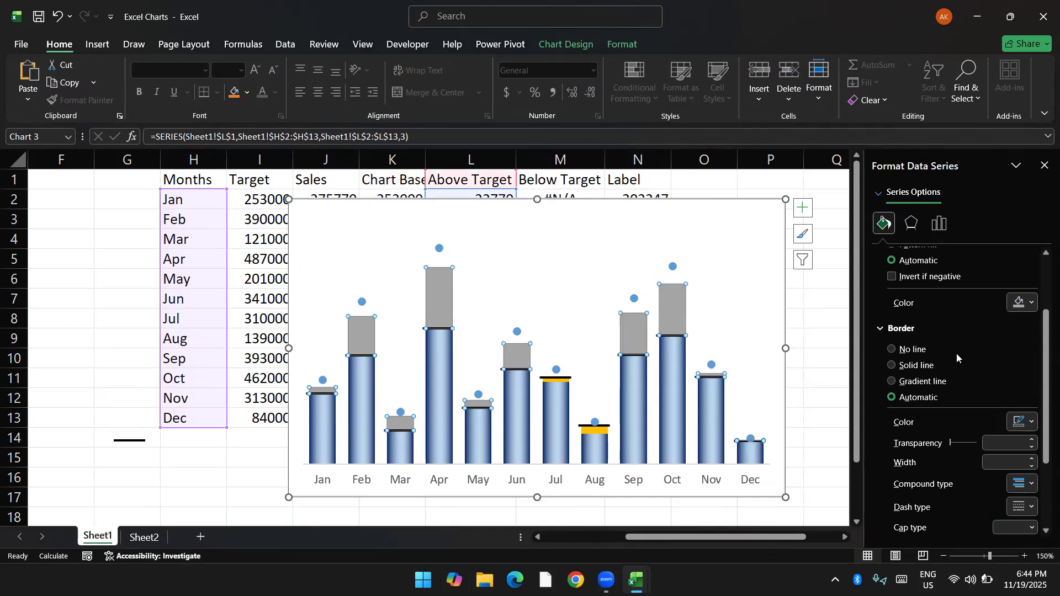
scroll(956, 353, up, 3)
click(923, 312)
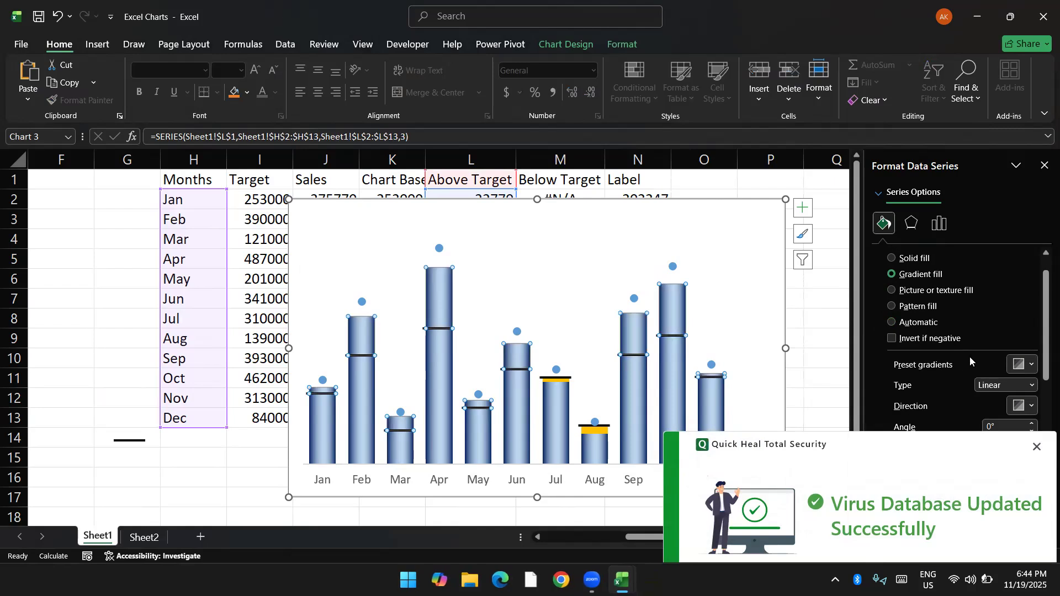
click(1036, 445)
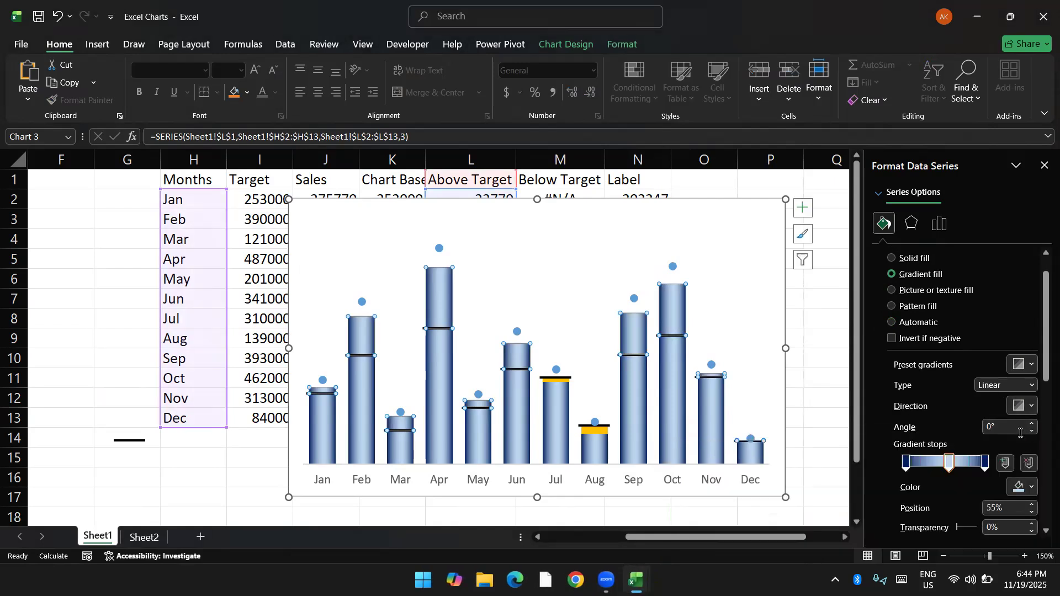
- Color the 0% and 100% gradient stops of the Above Target columns dark green and the 55% stop light green
click(986, 463)
click(1024, 487)
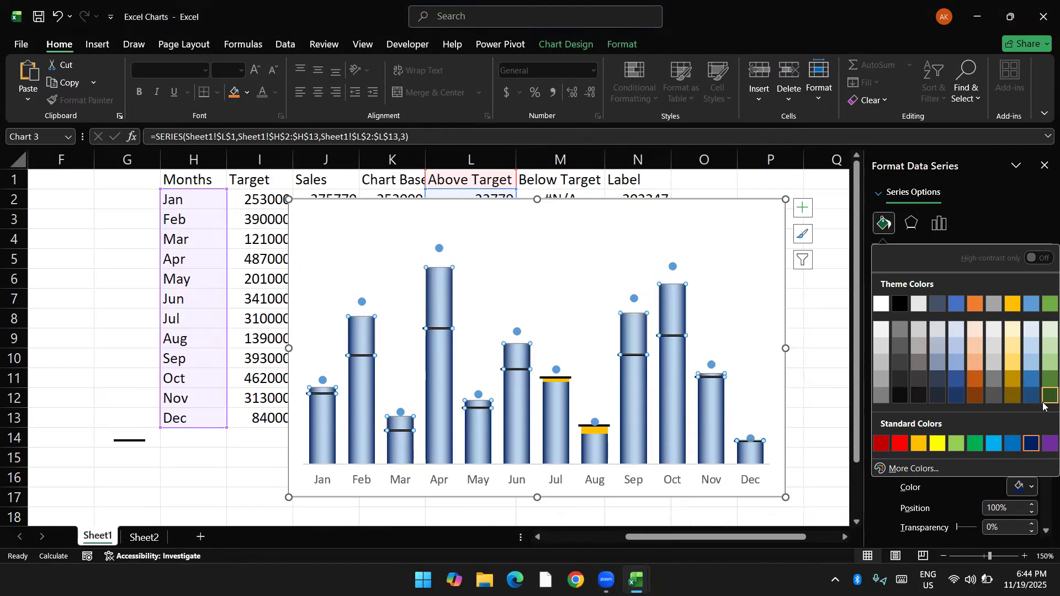
click(1028, 444)
click(907, 462)
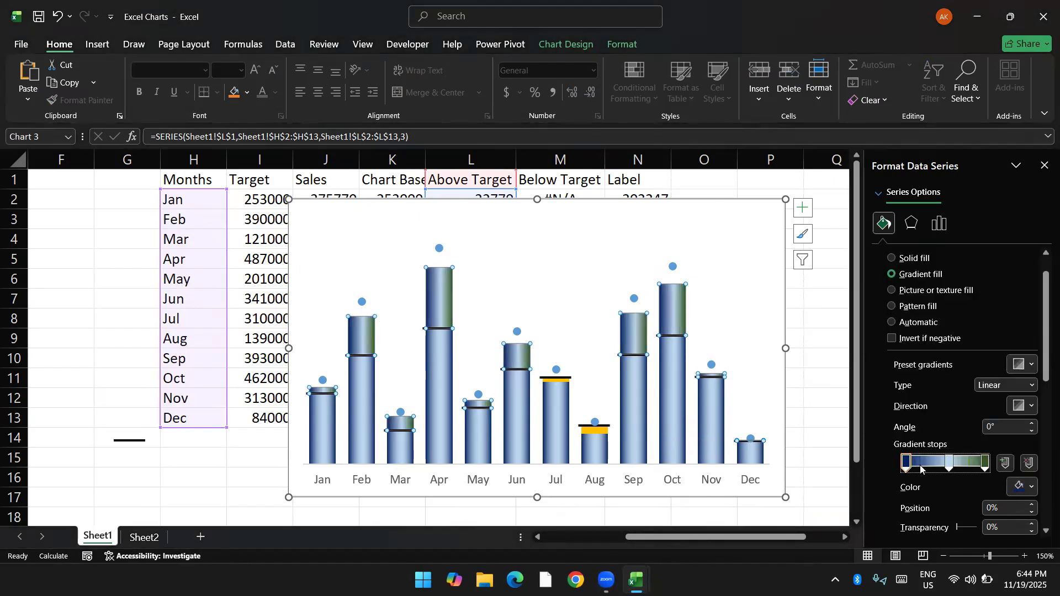
click(1024, 487)
click(1044, 403)
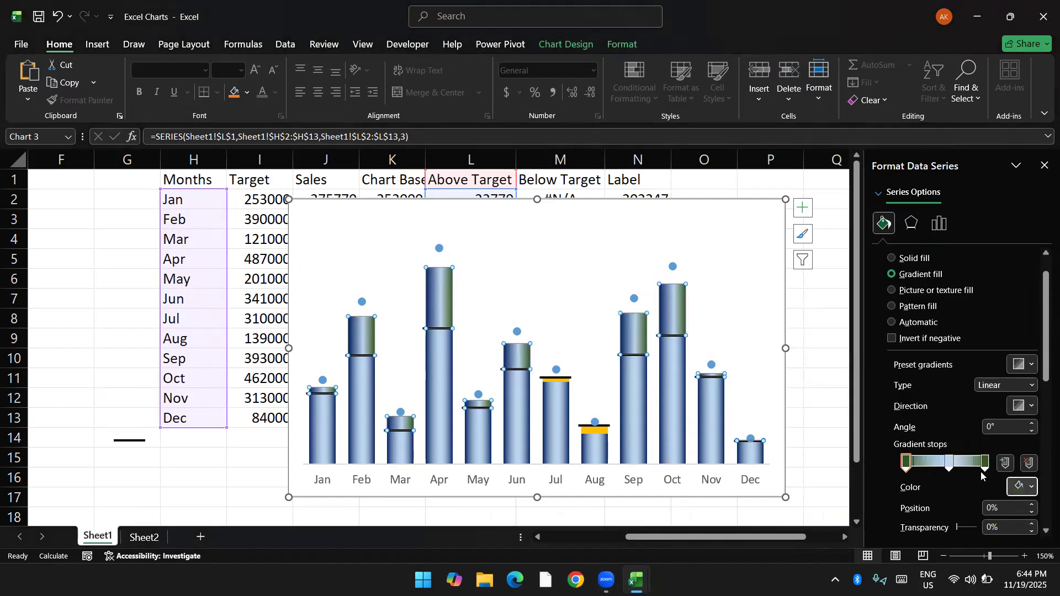
click(949, 463)
click(1028, 487)
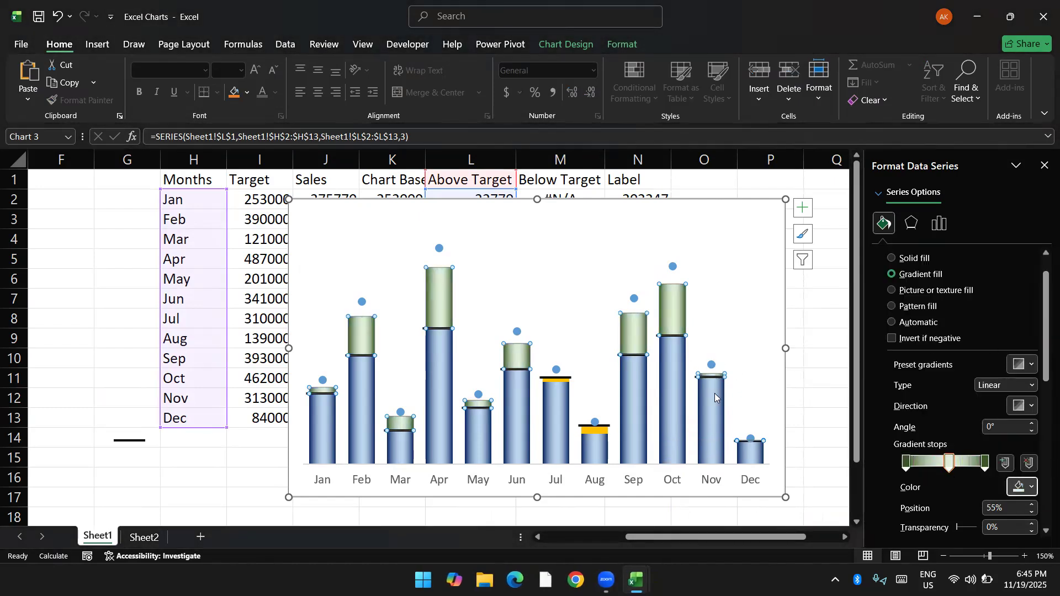
- Apply a gradient fill to the Below Target columns and color both end stops standard red
click(597, 427)
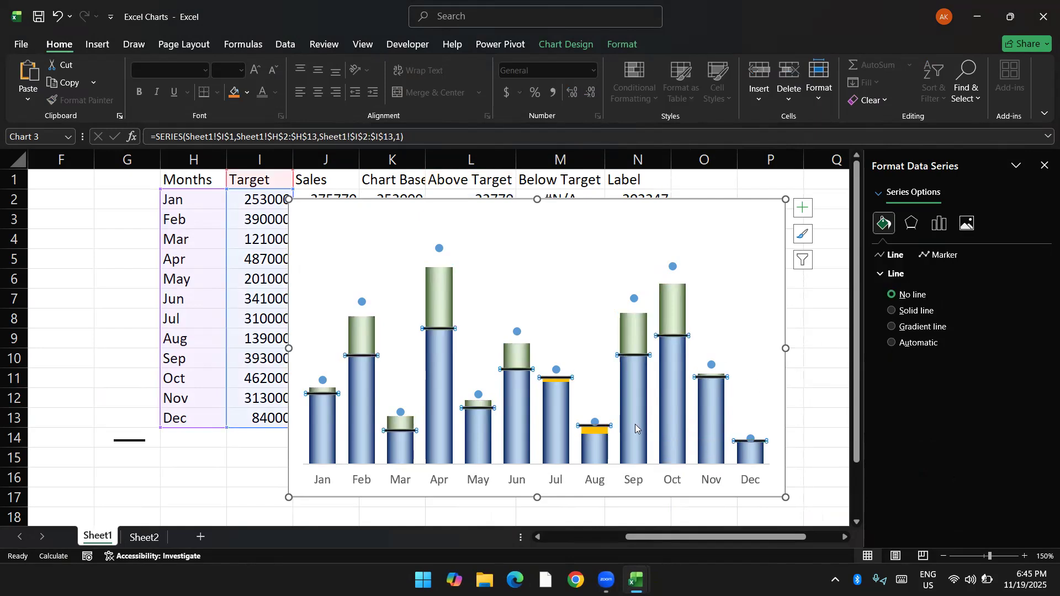
click(604, 432)
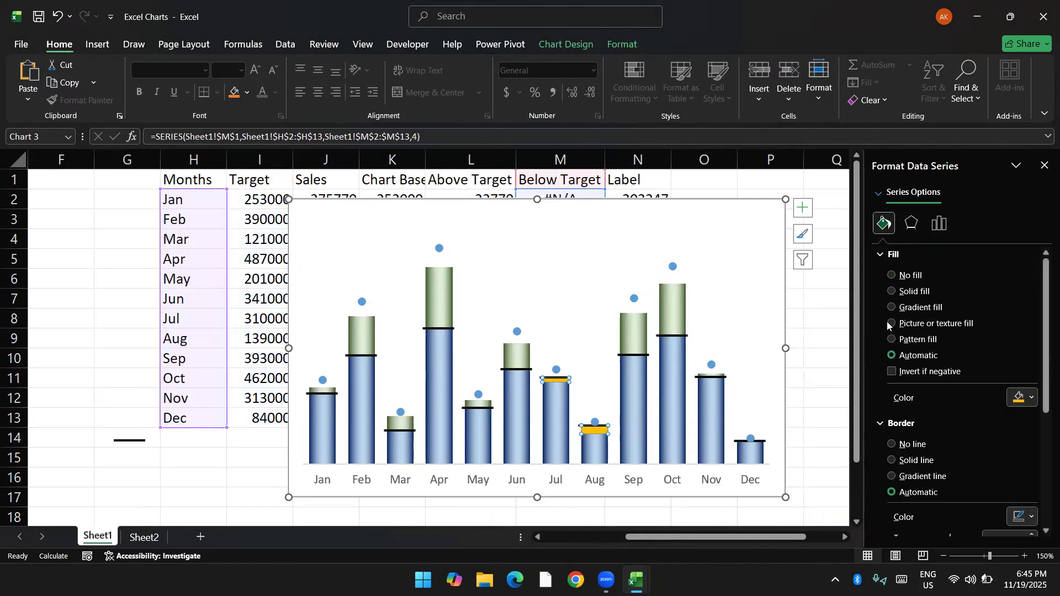
click(920, 308)
click(987, 494)
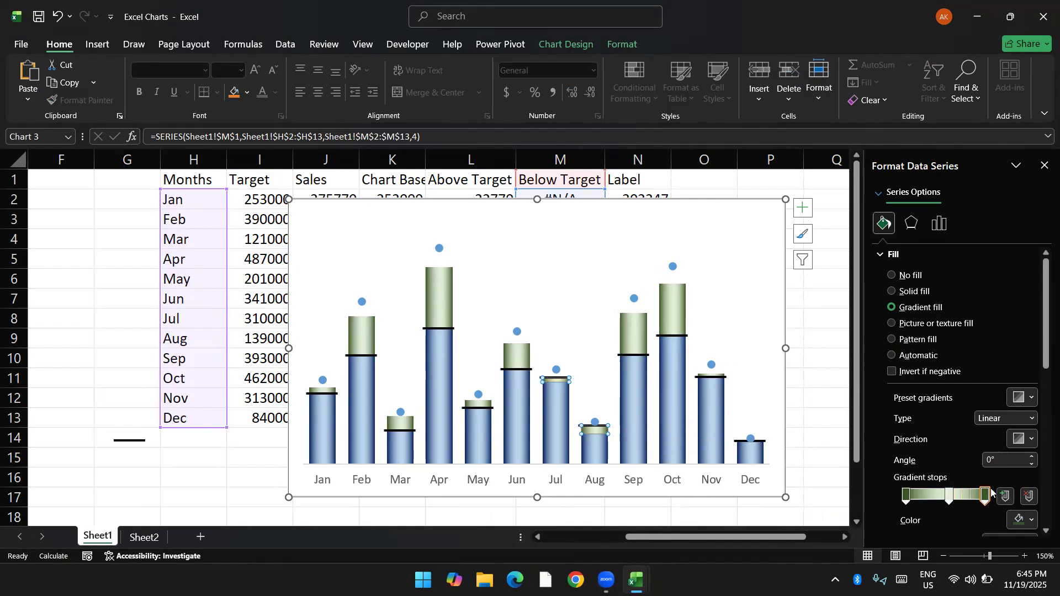
click(1024, 519)
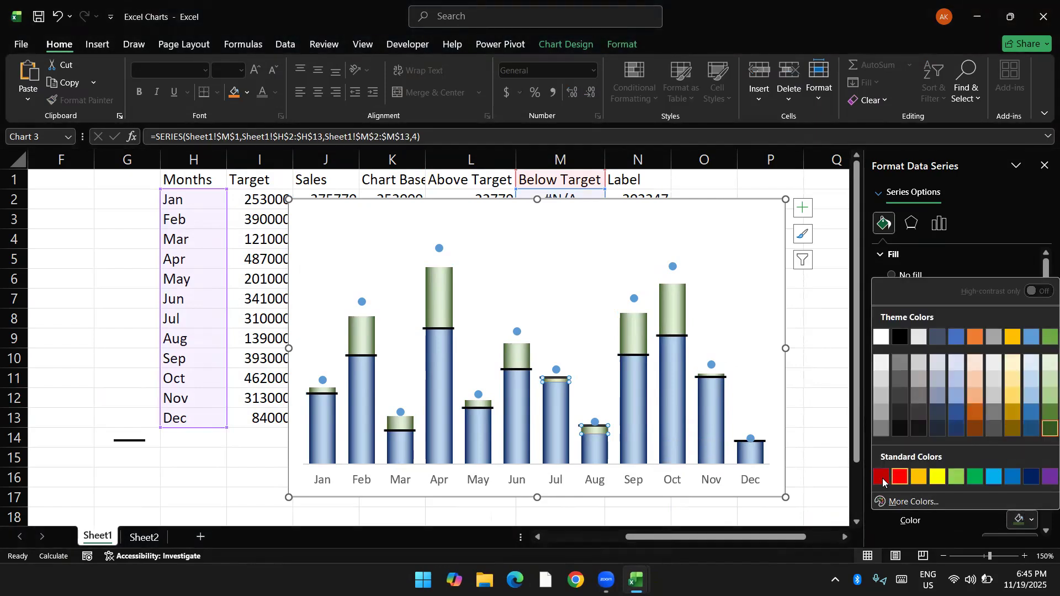
click(901, 476)
click(1008, 518)
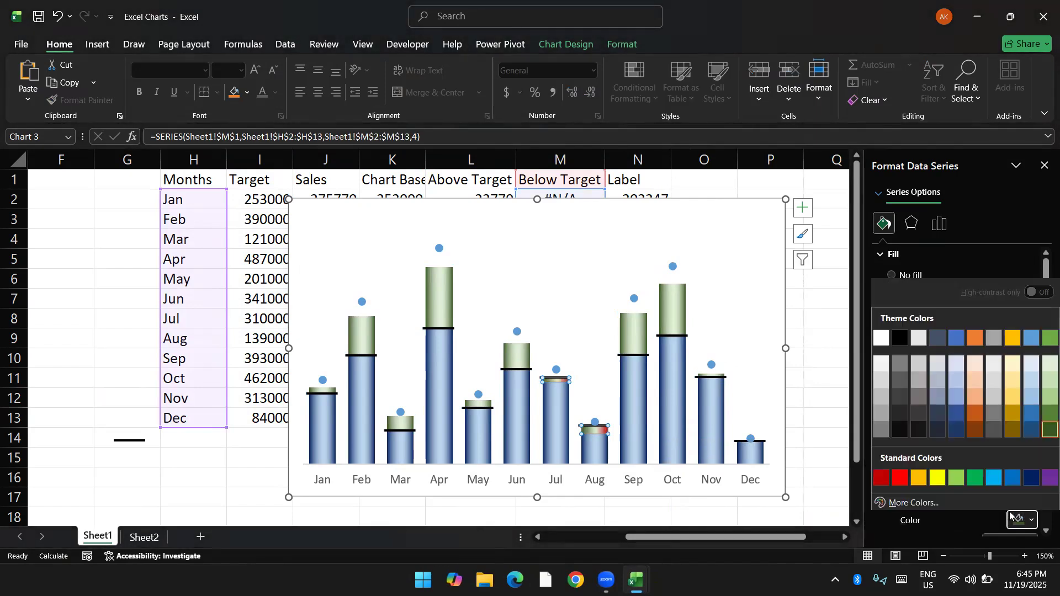
click(901, 477)
- Color the middle gradient stop of the Below Target columns light orange
click(947, 496)
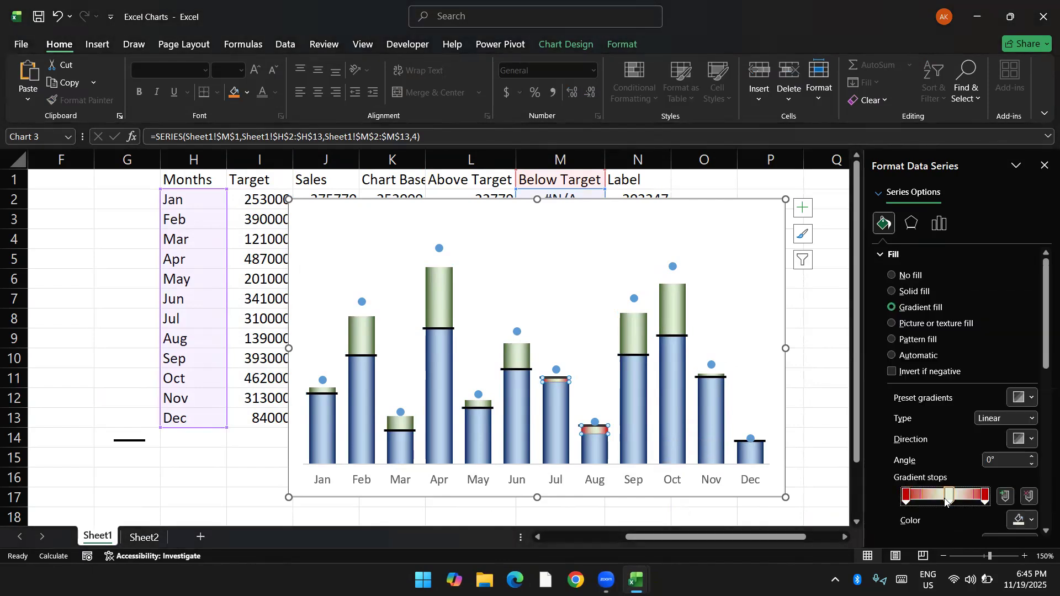
click(1024, 520)
click(976, 382)
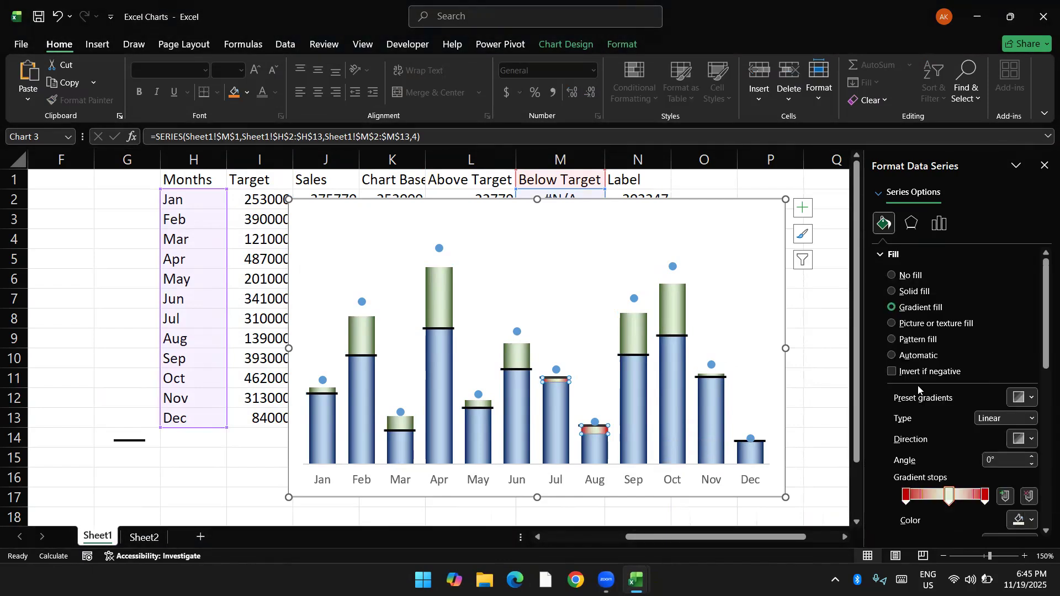
- Recalculate the worksheet's random values several times to test how the chart responds
click(823, 381)
key(F9)
key(F9)
key(F9)
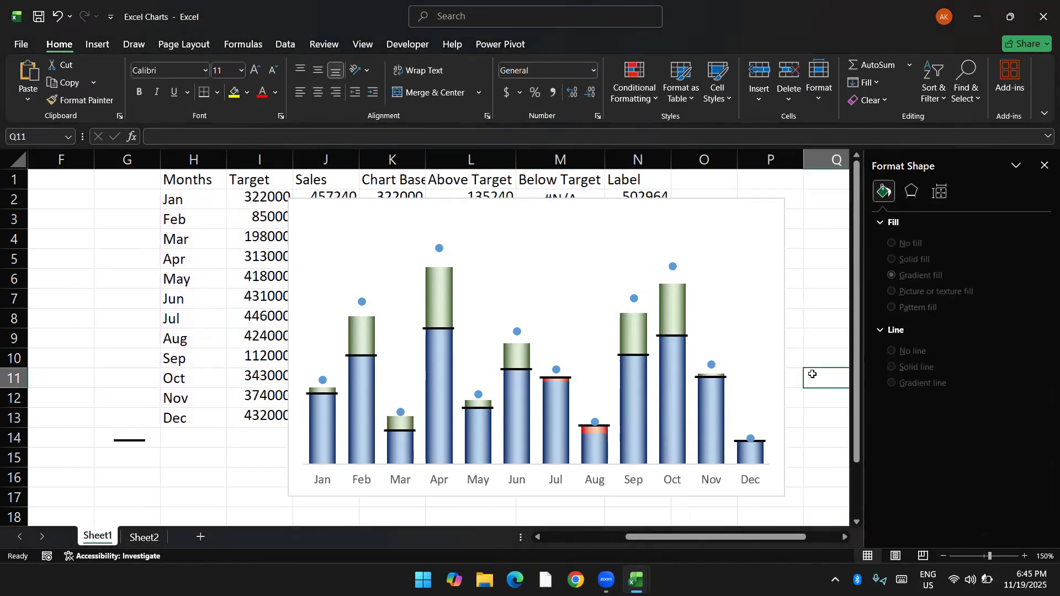
key(F9)
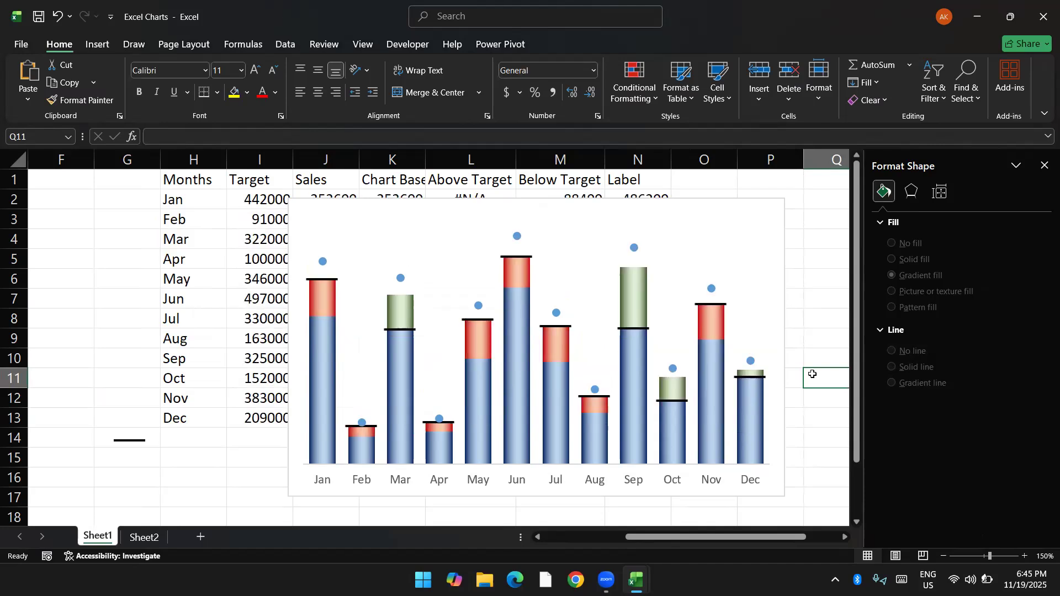
- Add data labels to the Label series and turn off their leader lines
click(321, 262)
right_click(329, 262)
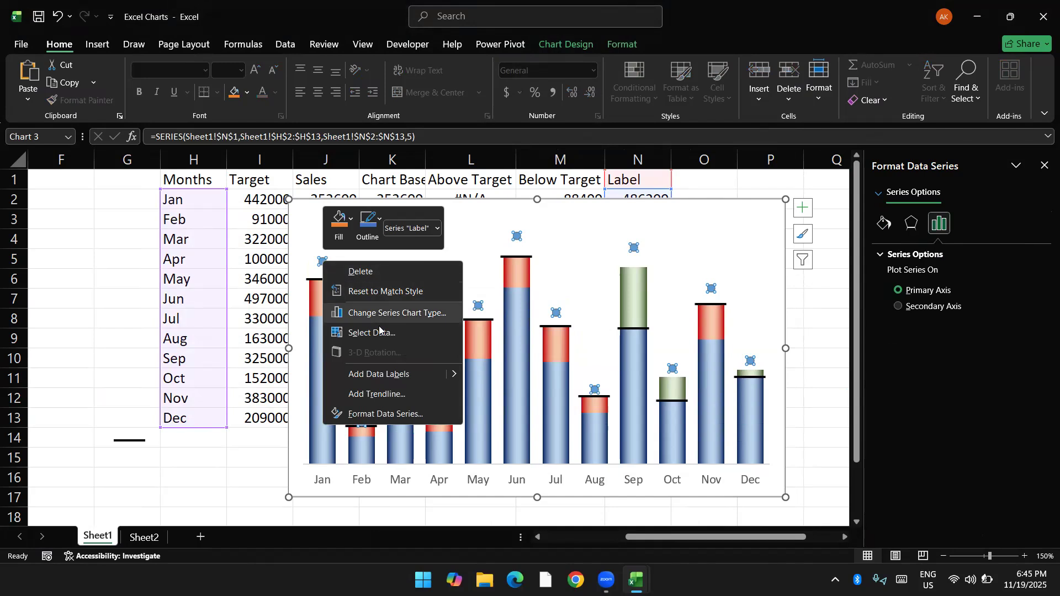
click(367, 375)
click(367, 261)
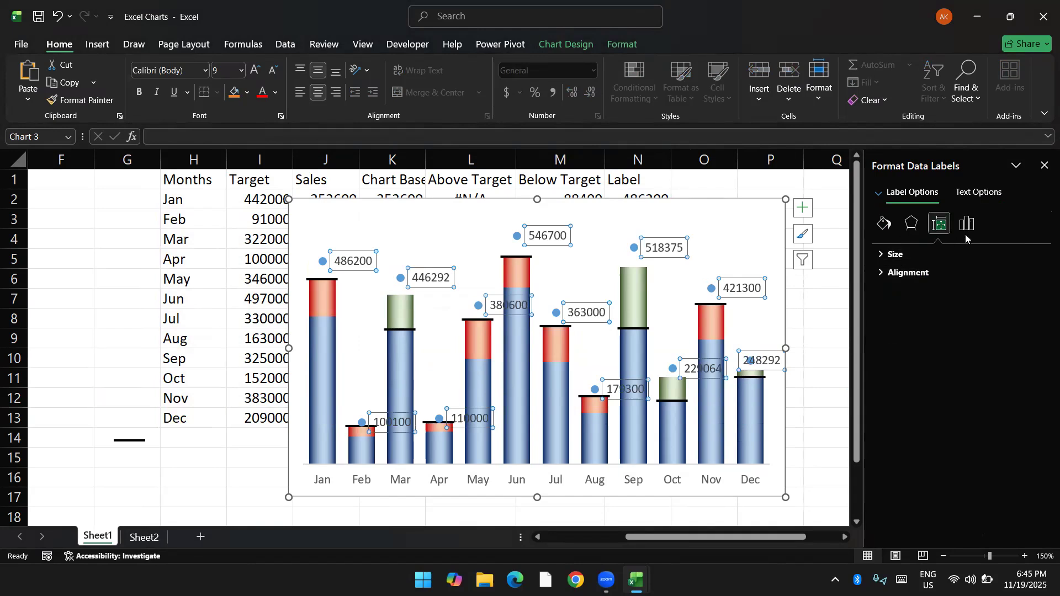
click(910, 273)
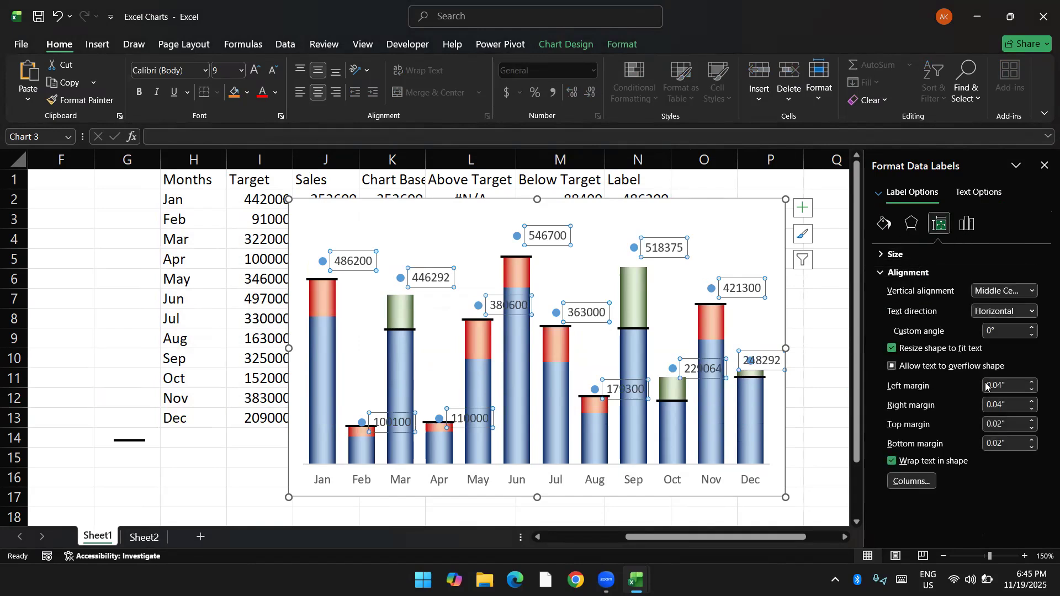
click(972, 221)
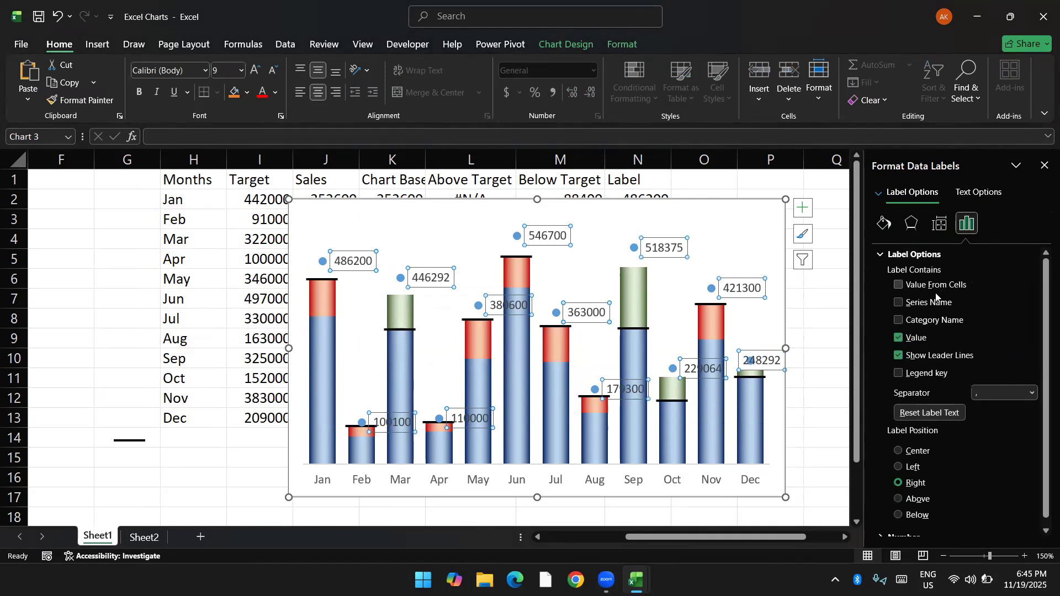
click(915, 356)
- Try the Above, Center and Right positions for the Label series data labels
click(912, 498)
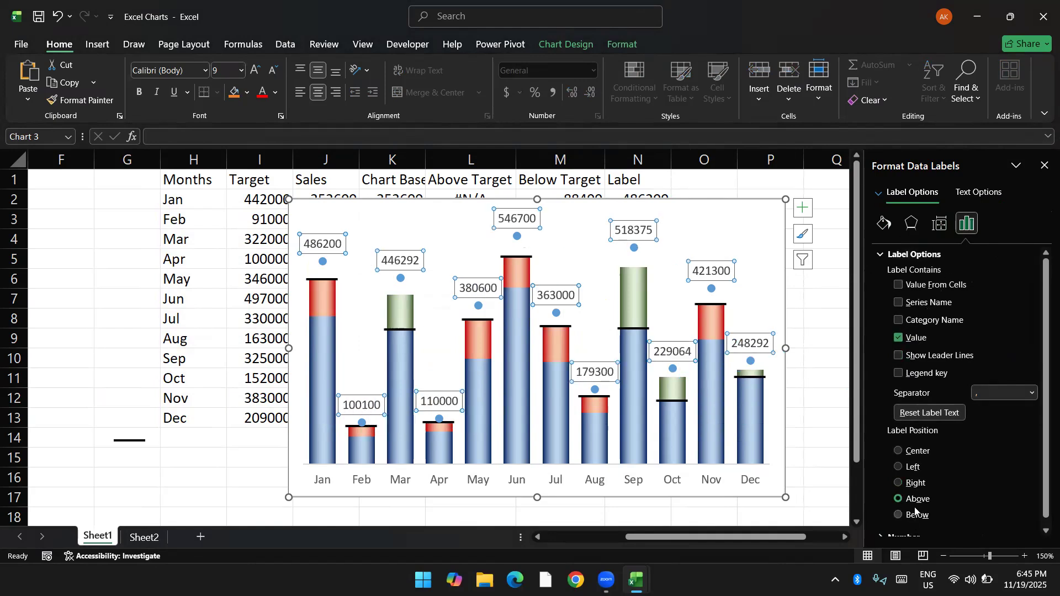
click(915, 454)
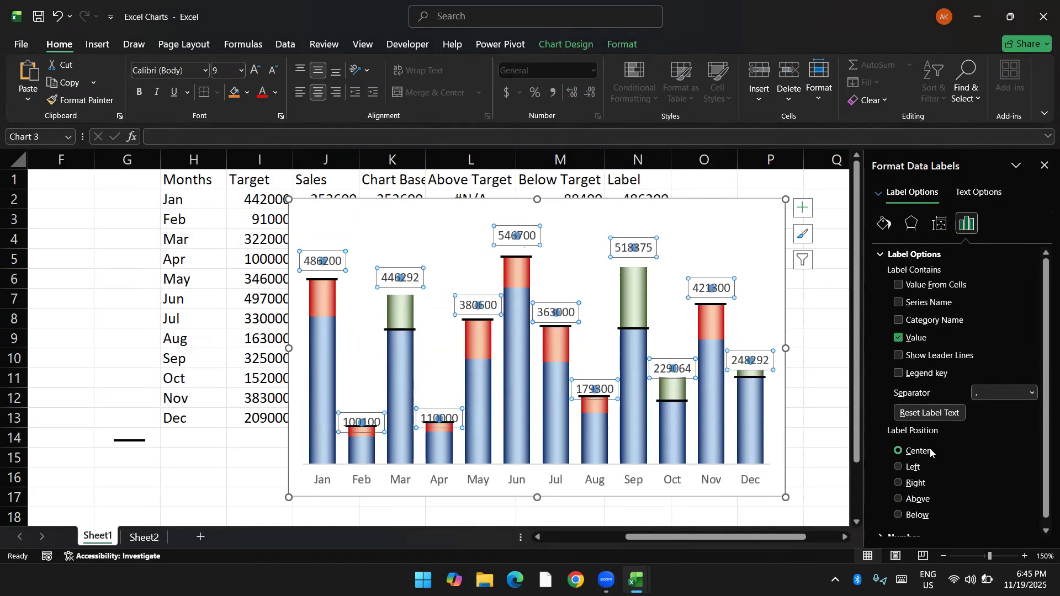
click(911, 484)
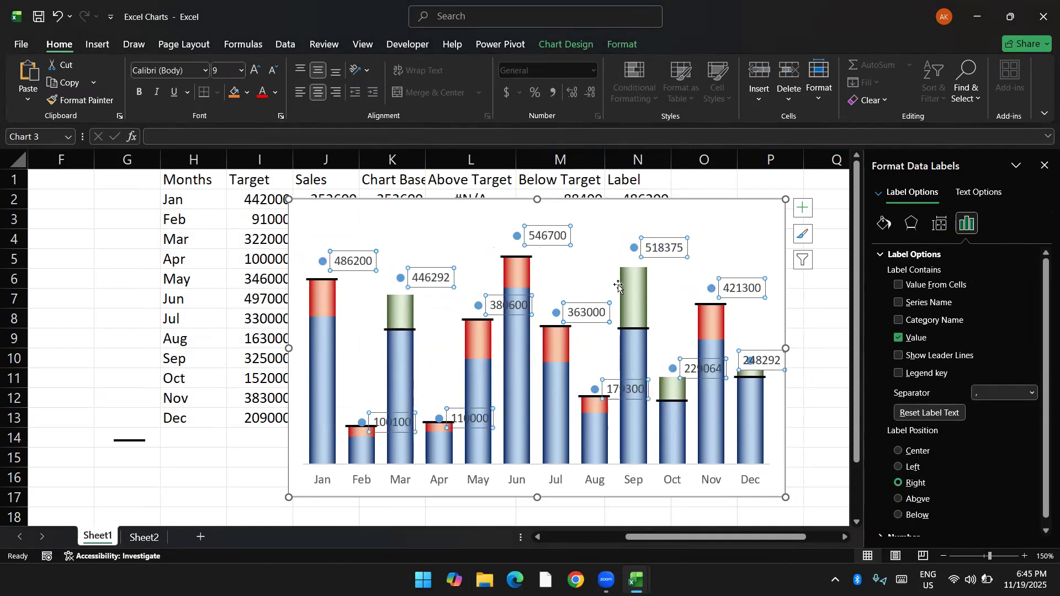
- Hide the Label series markers by setting them to no fill and no border line
click(518, 237)
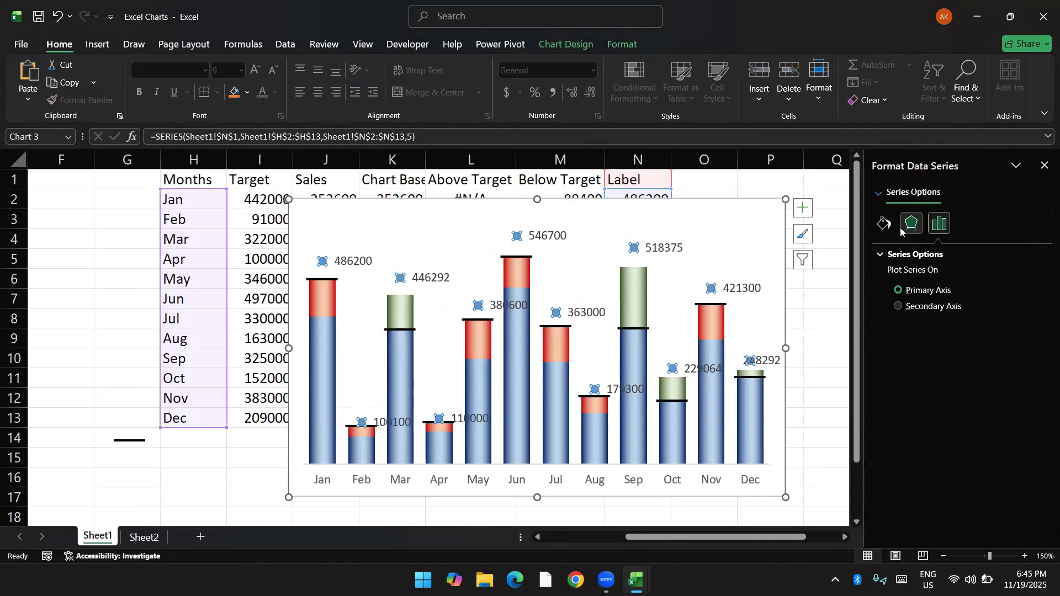
click(884, 224)
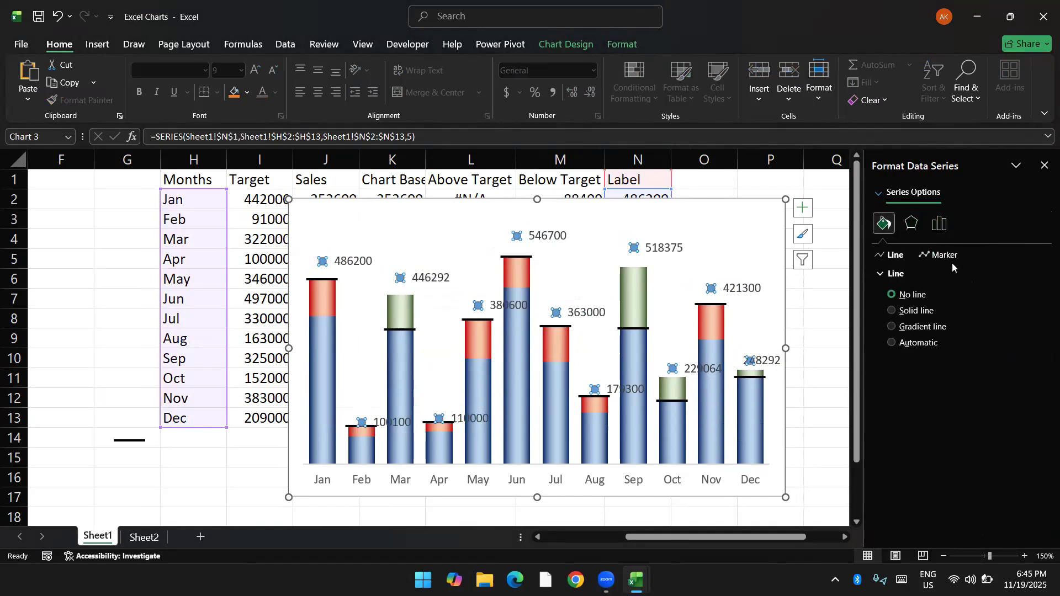
click(945, 255)
click(911, 313)
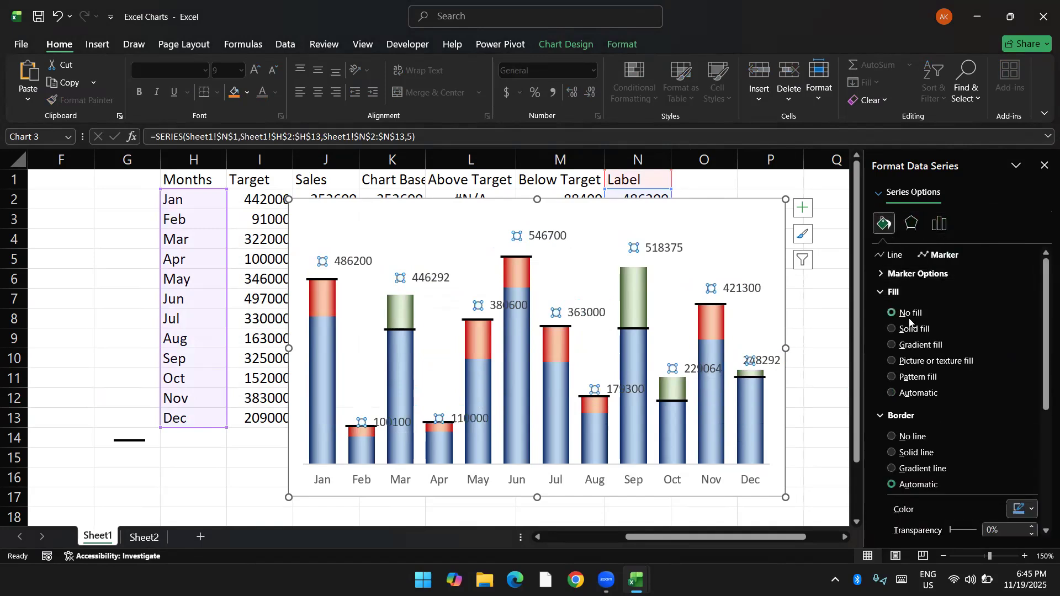
click(914, 437)
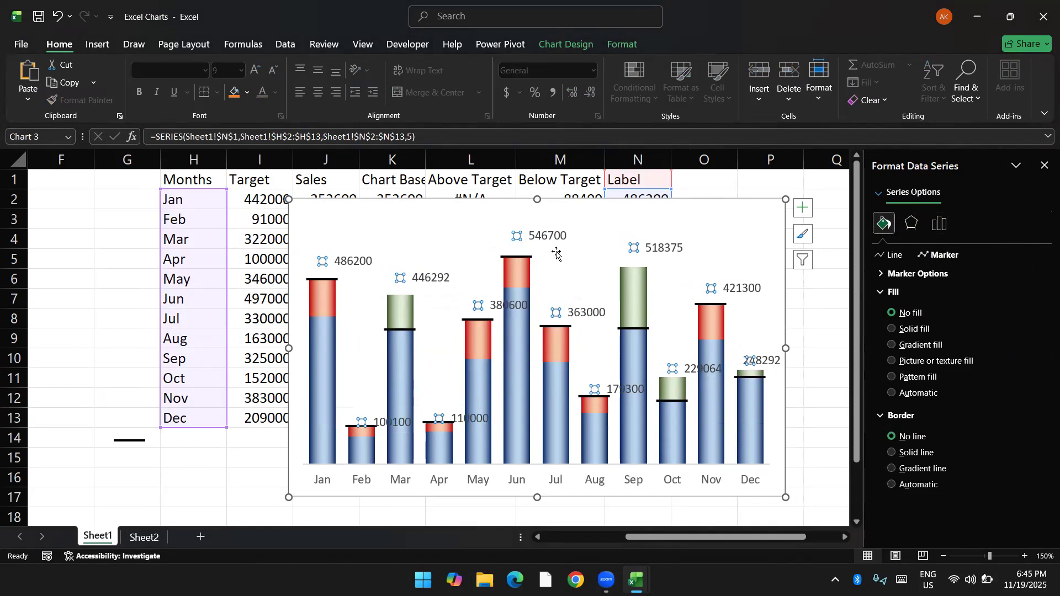
- Center the data labels and replace their own values with values from the Sales cells J2:J13
click(540, 238)
click(967, 224)
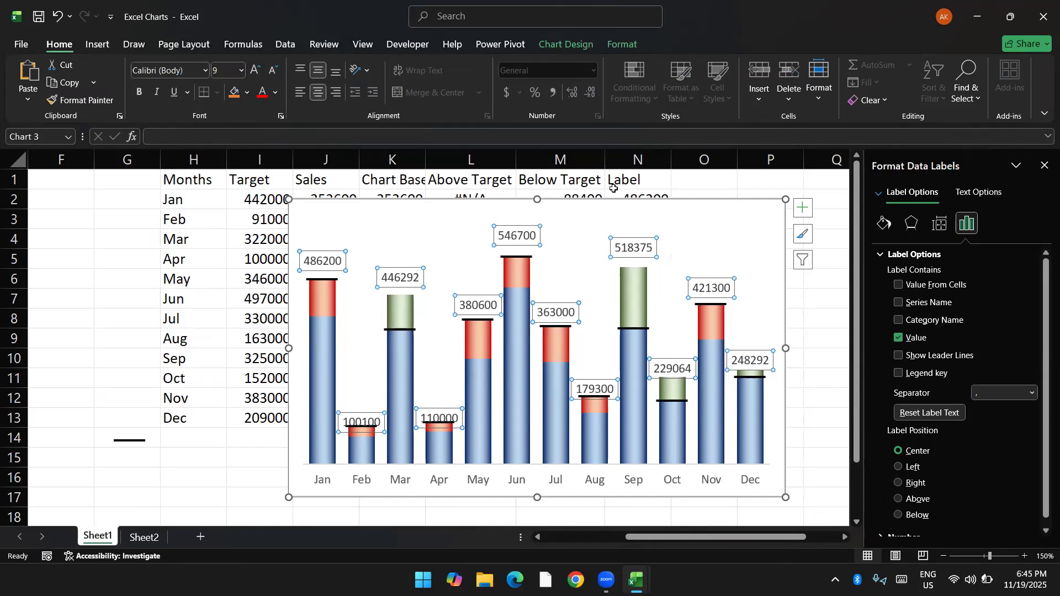
click(898, 338)
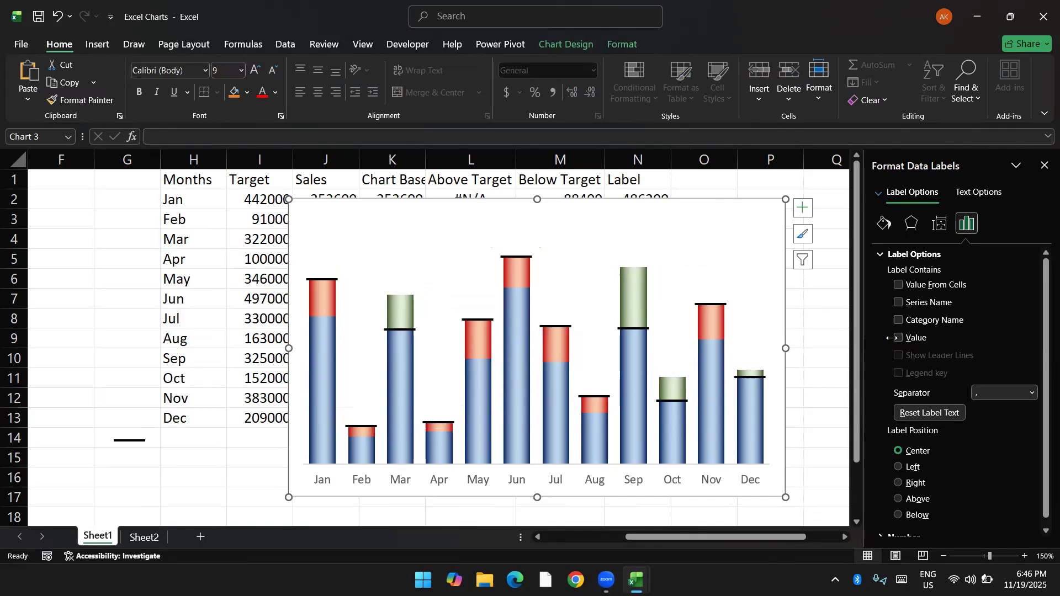
click(898, 286)
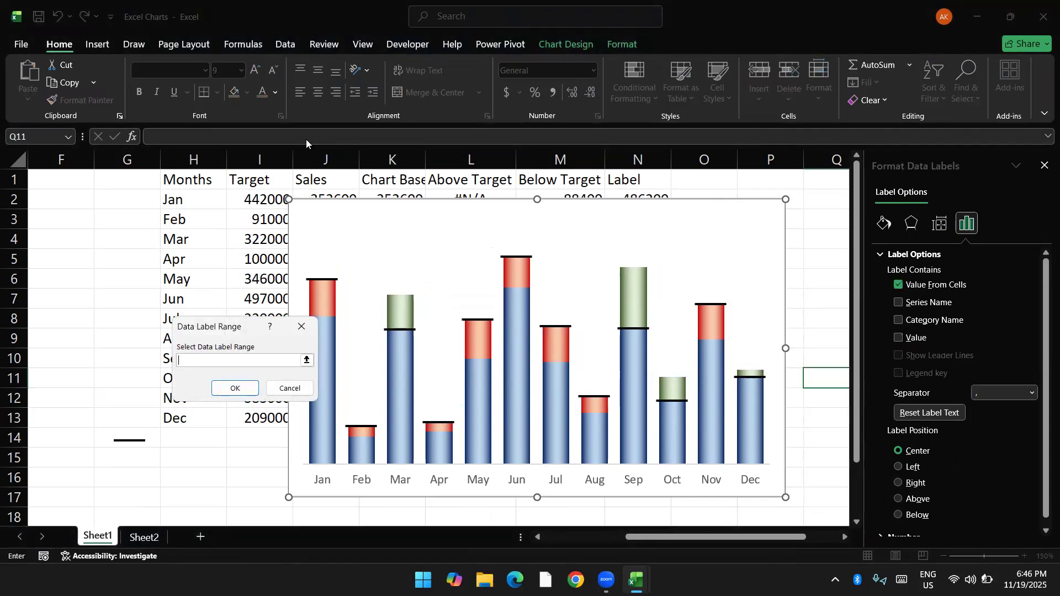
click(308, 191)
key(ctrl+shift+Down)
click(237, 389)
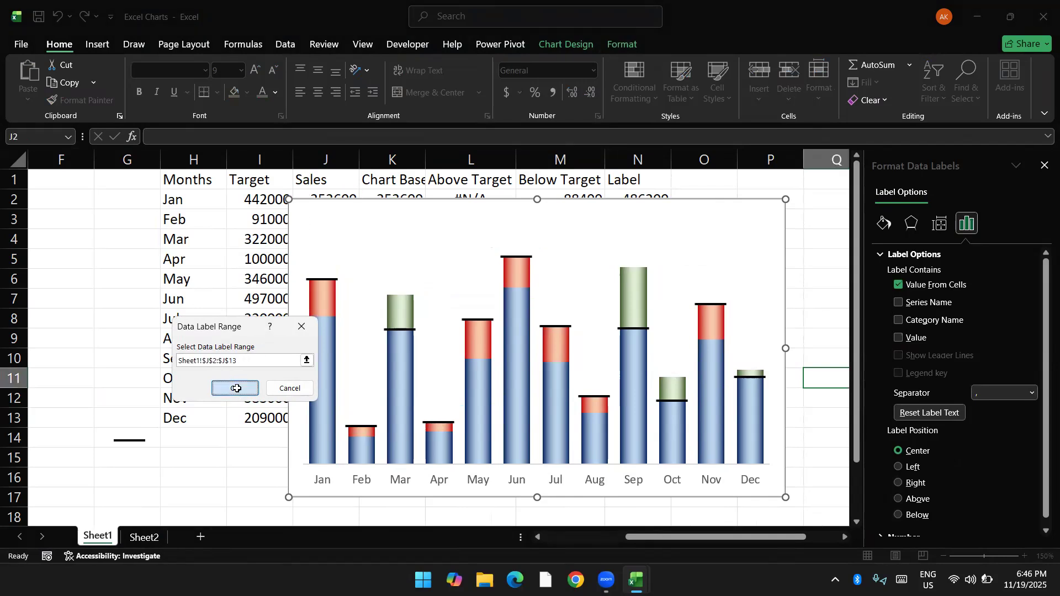
- Select the whole chart area and make all of its text bold
click(336, 265)
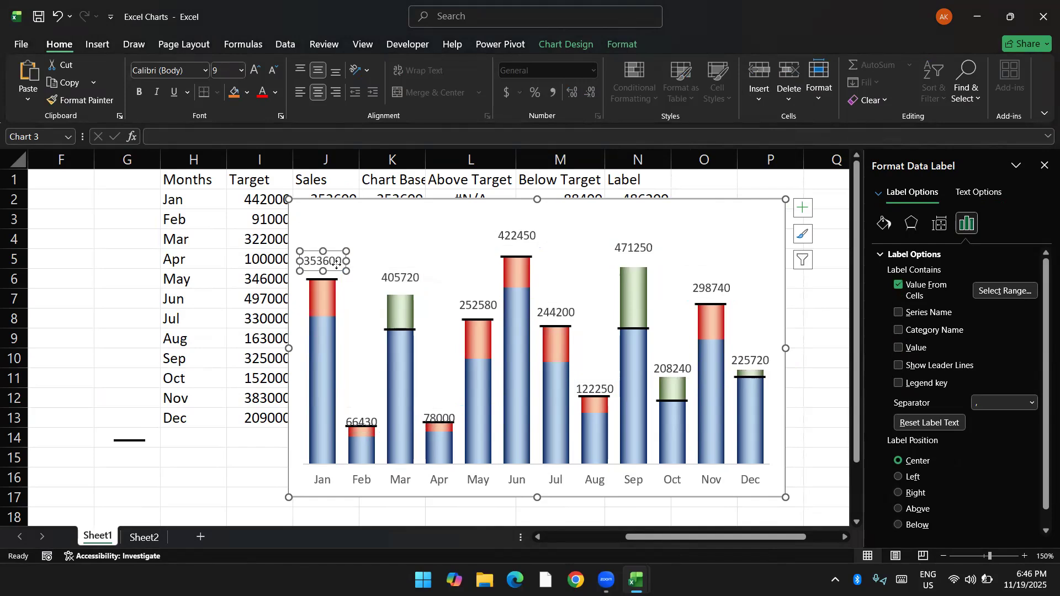
click(407, 277)
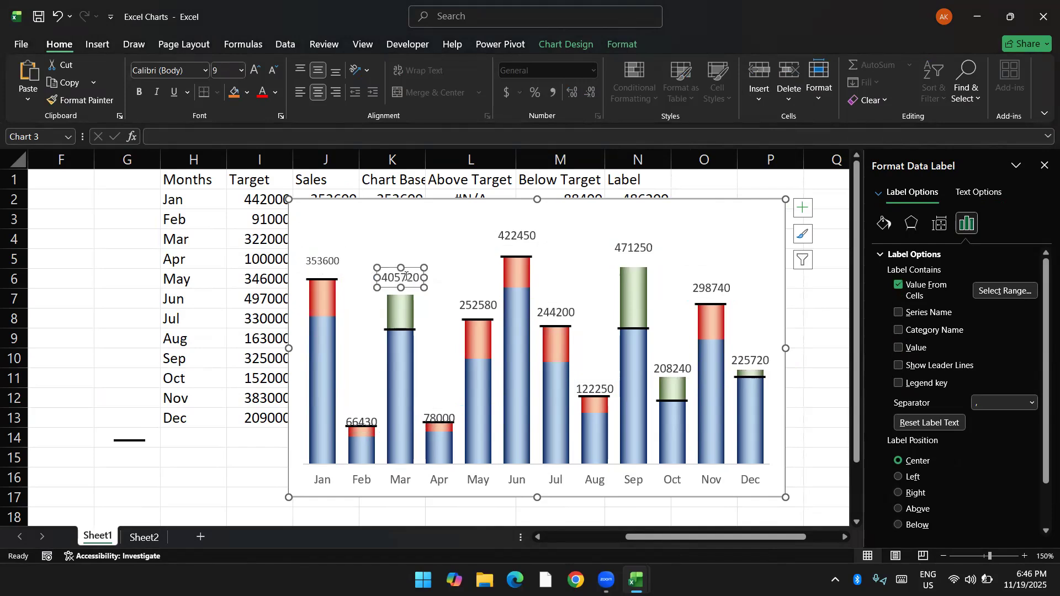
click(291, 396)
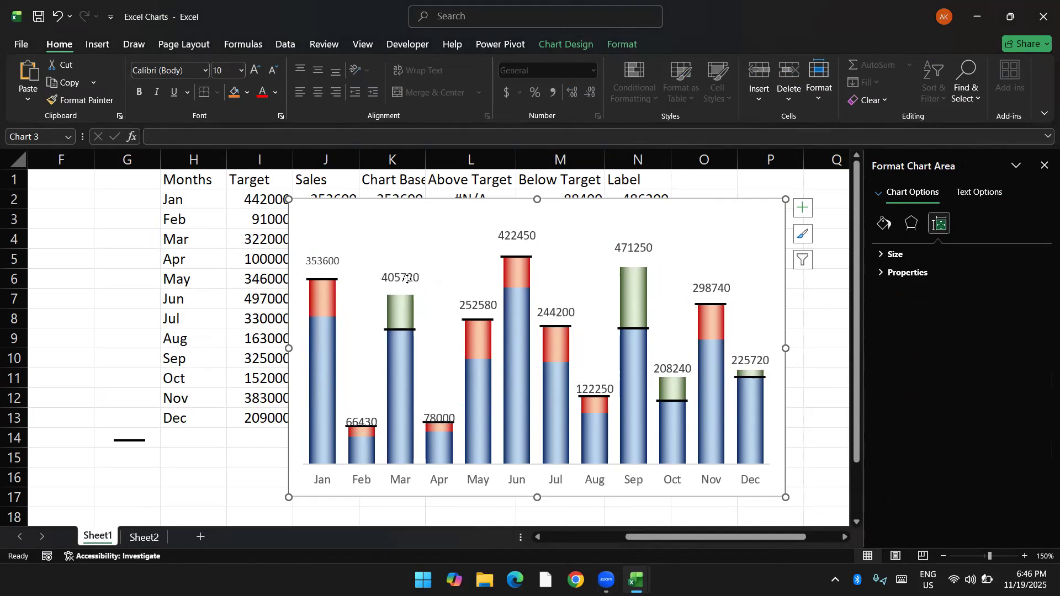
click(407, 280)
key(Escape)
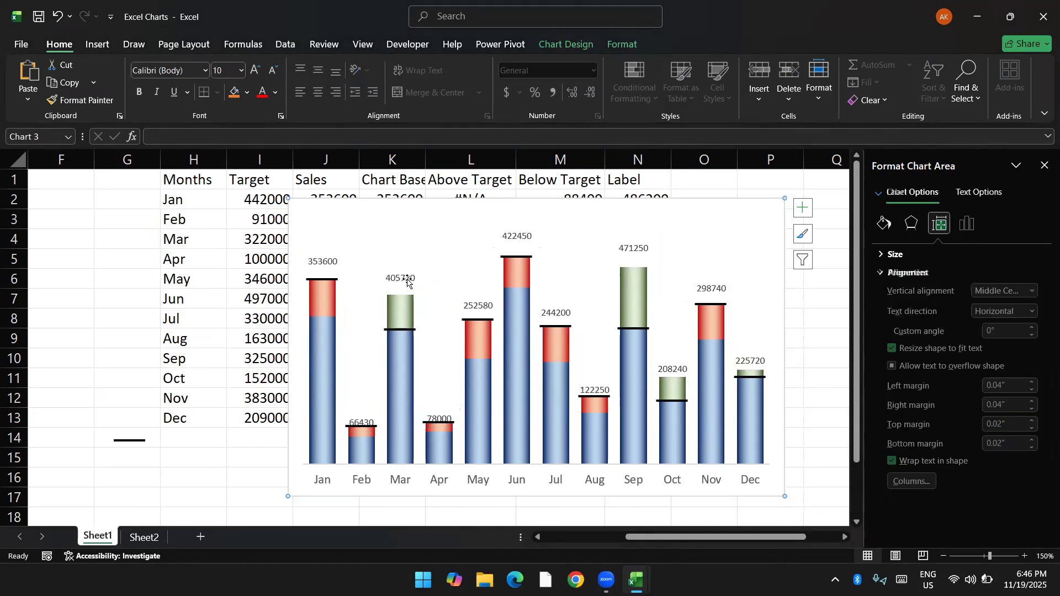
key(ctrl+b)
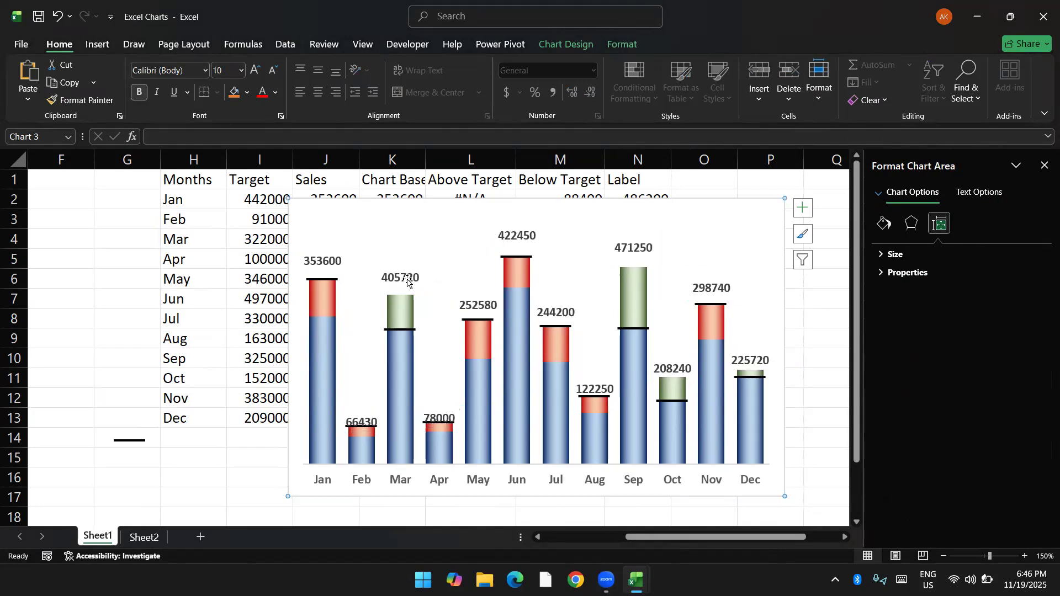
- Format the Sales values in J2:J13 as numbers with thousands separators and two decimals
click(268, 207)
key(Right)
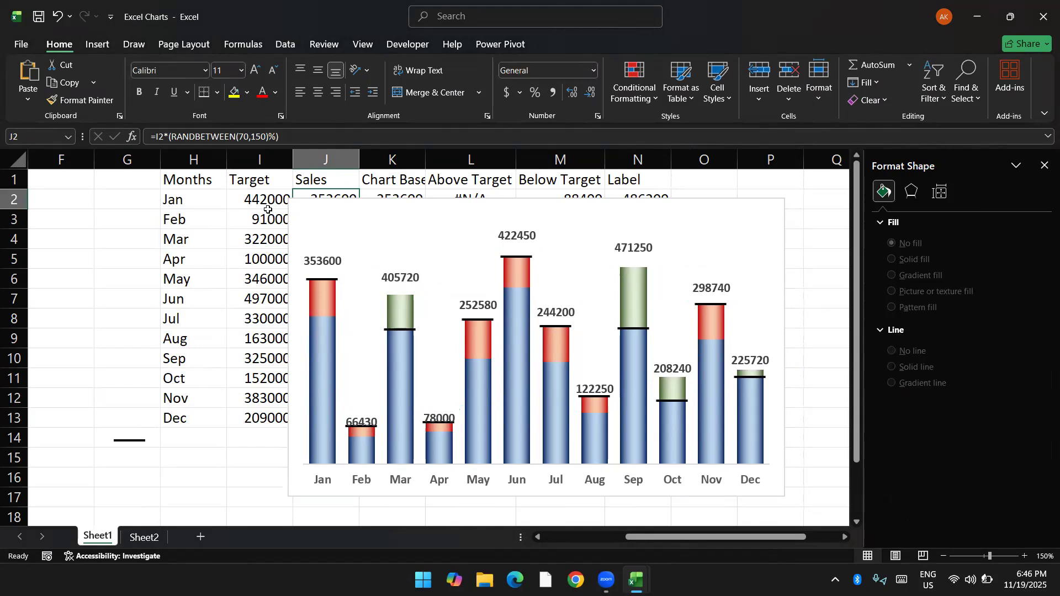
key(ctrl+shift+Down)
key(ctrl+shift+1)
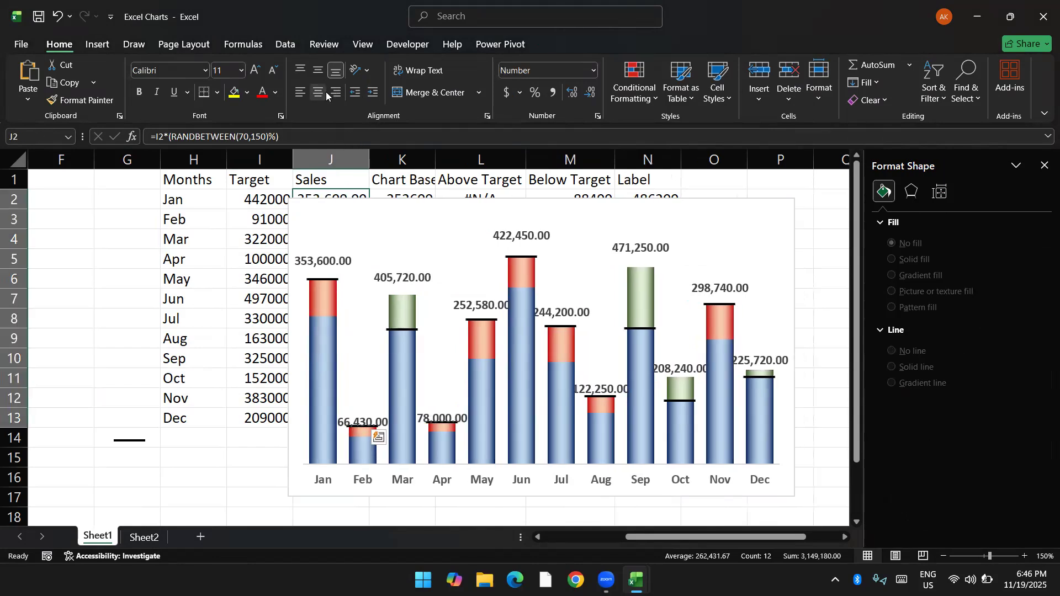
- Format the Sales values in J2:J13 to show no decimals and close the formatting options
click(588, 94)
click(589, 94)
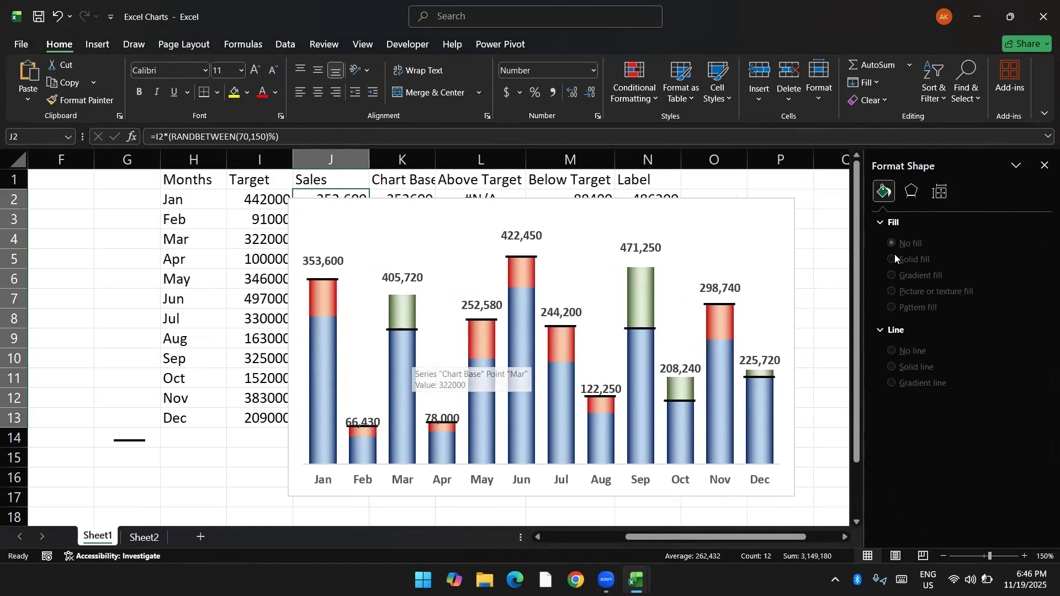
click(1044, 166)
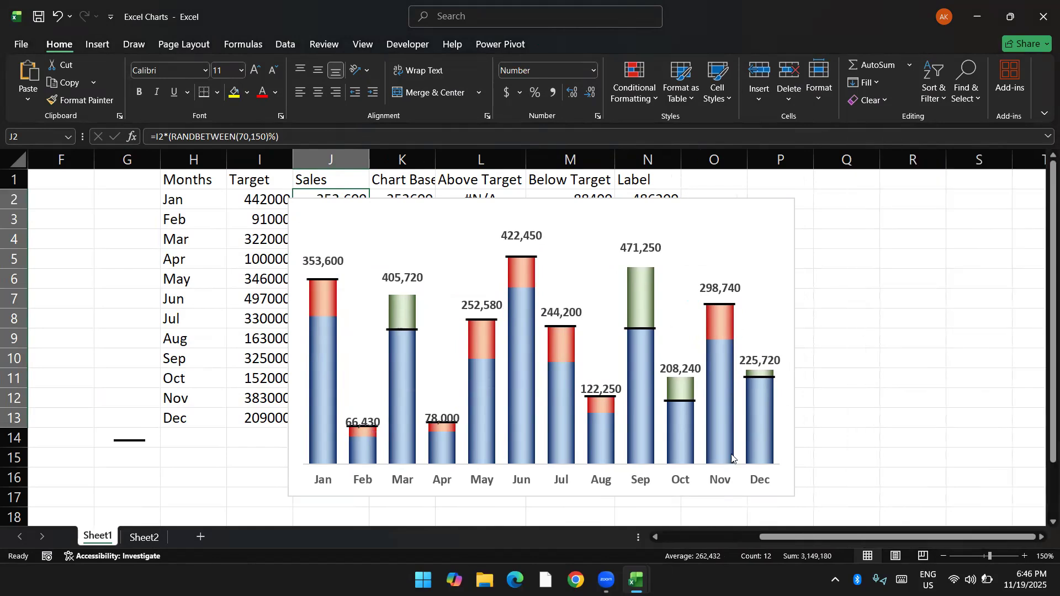
- Set the month axis labels to 7 pt, then move the chart away from the Sales data and shrink it
click(681, 487)
key(ctrl+[)
key(ctrl+[)
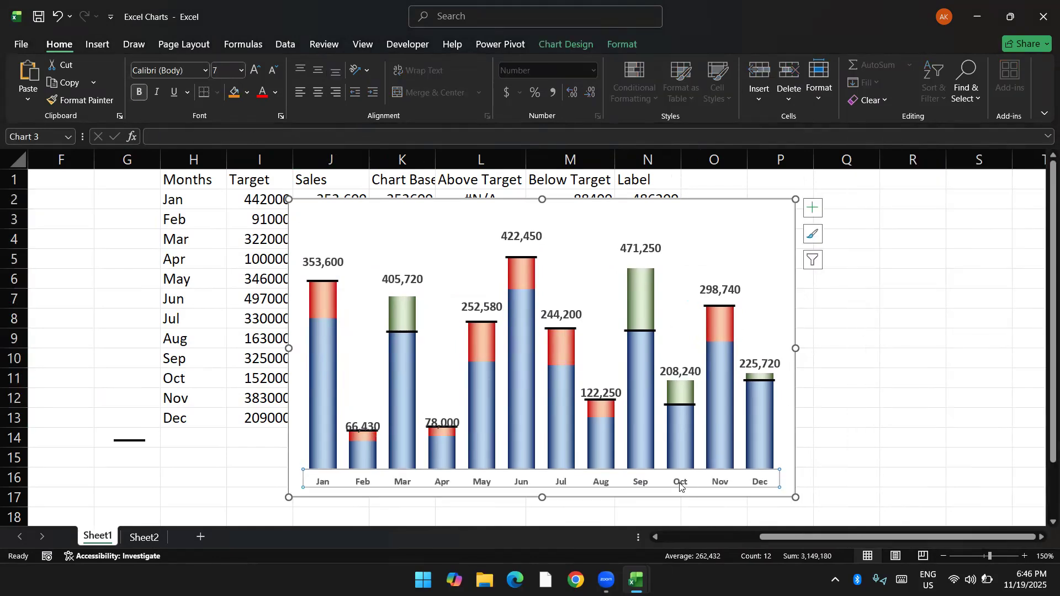
drag(801, 469, 998, 461)
drag(529, 467, 574, 437)
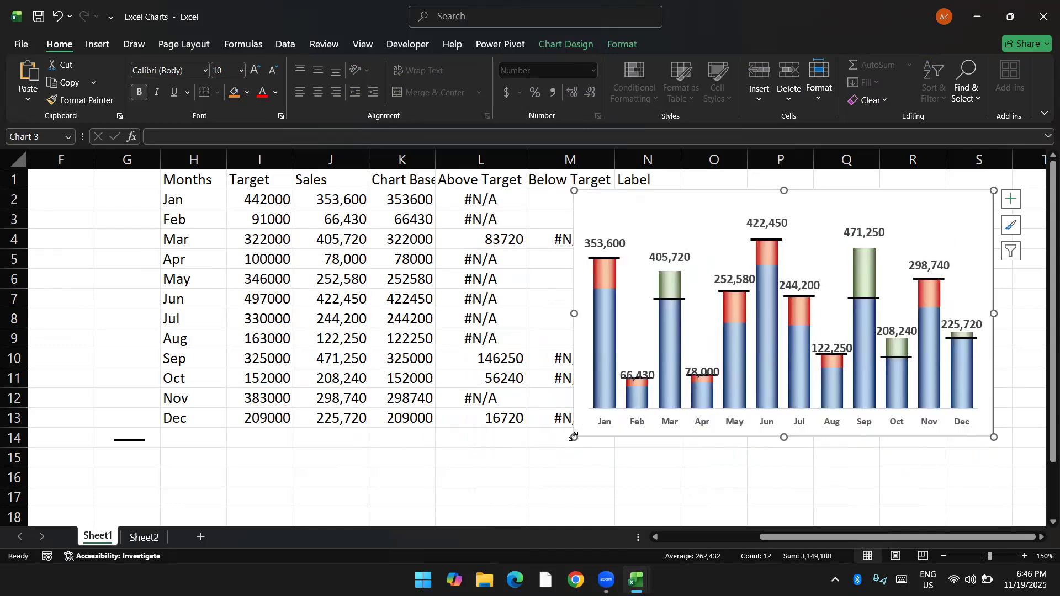
- Reduce the font size of the sales data labels and resize the chart to about 2.11" high by 3.67" wide
click(621, 249)
key(ctrl+shift+less)
key(ctrl+shift+less)
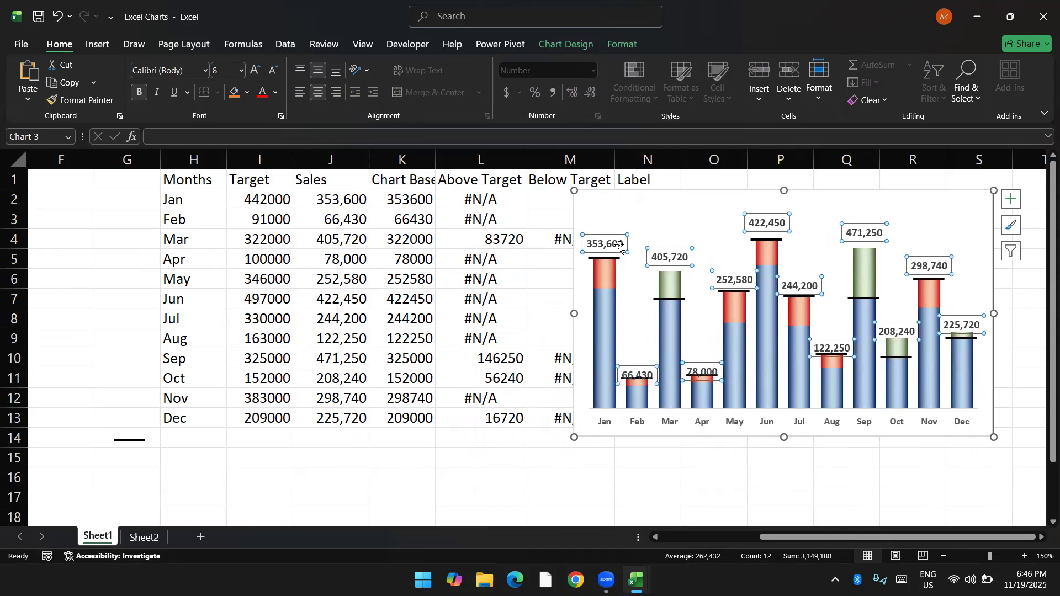
drag(574, 437, 658, 388)
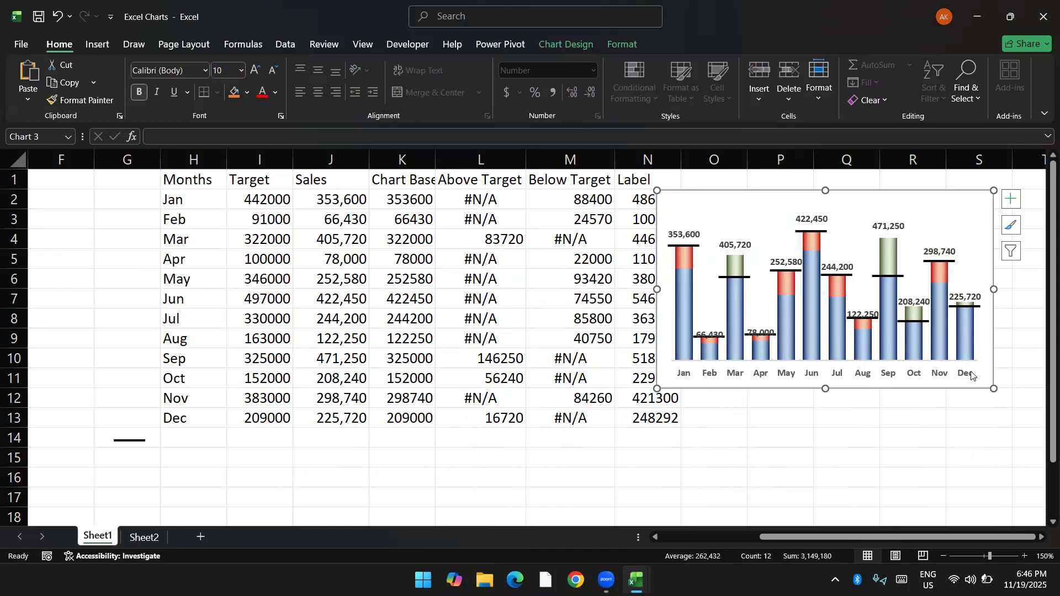
drag(994, 389, 1021, 399)
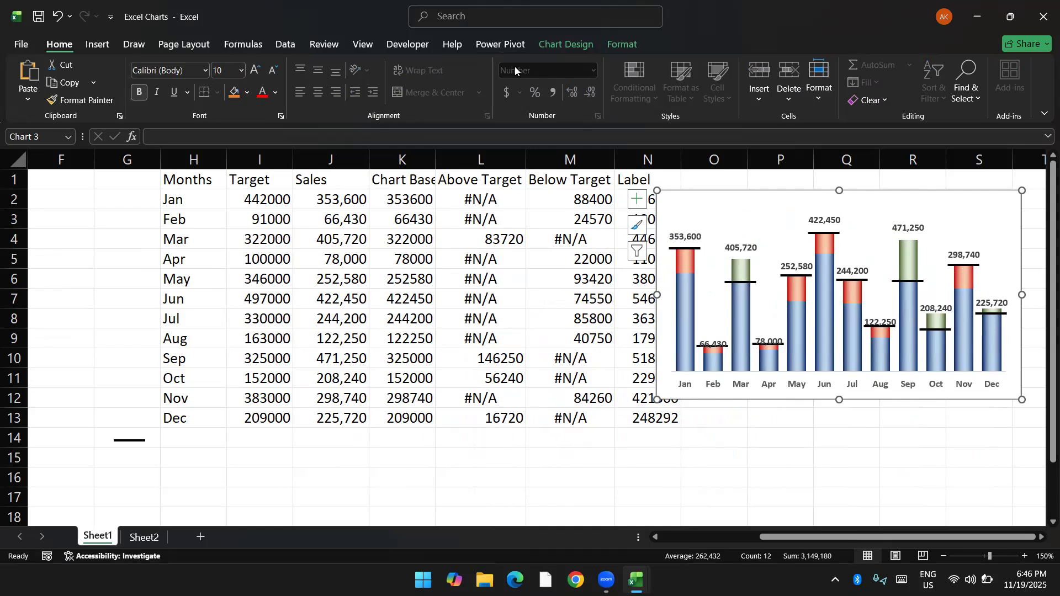
- Remove the fill from the chart area
click(623, 45)
click(408, 65)
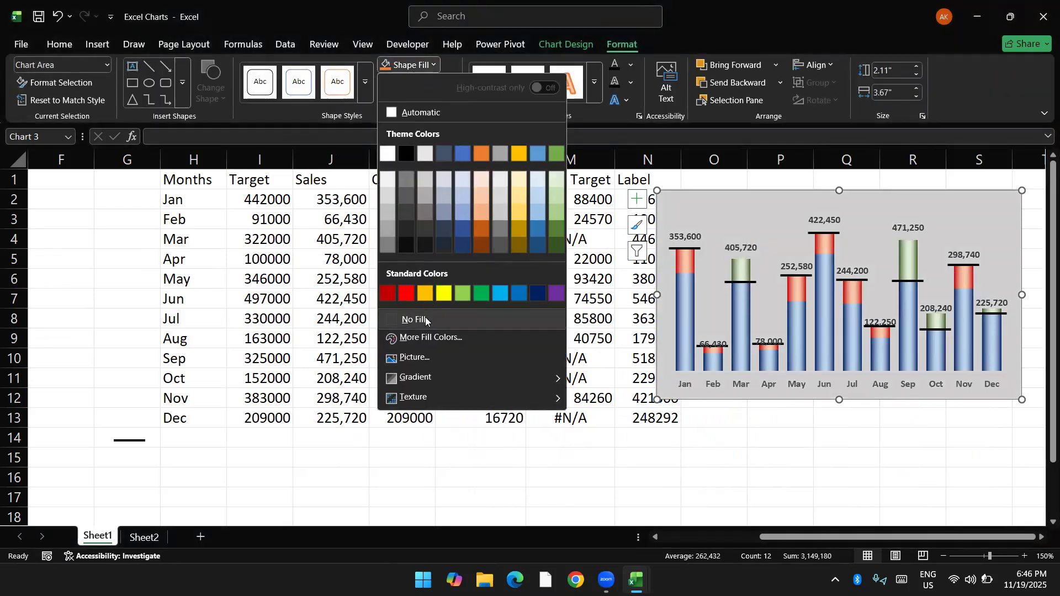
click(426, 320)
- Try to cut the combo chart from Sheet1 and select cell O2 on Sheet2 as its paste location
drag(705, 398, 694, 405)
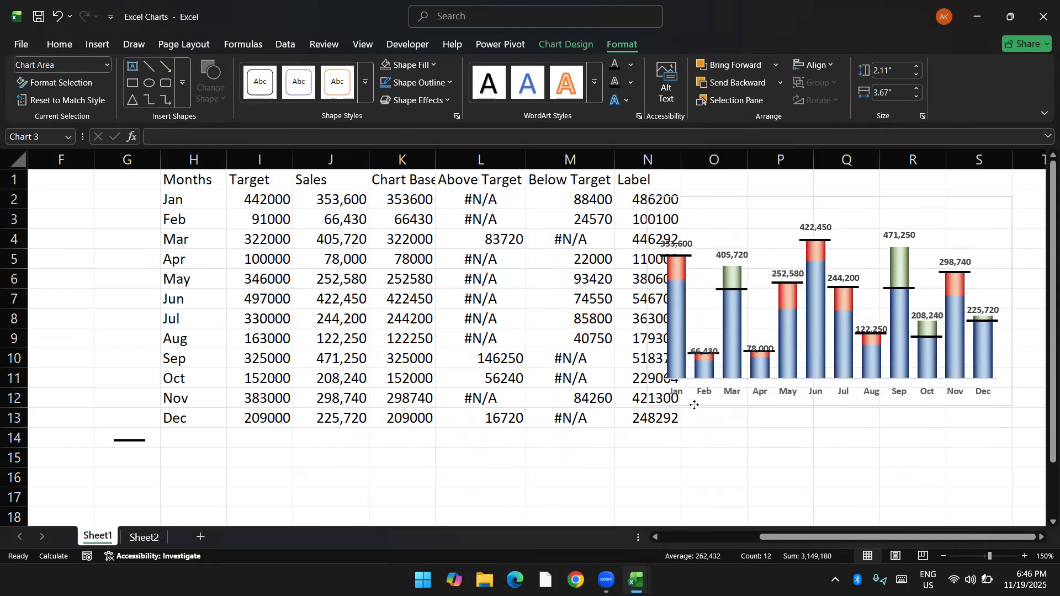
key(ctrl+x)
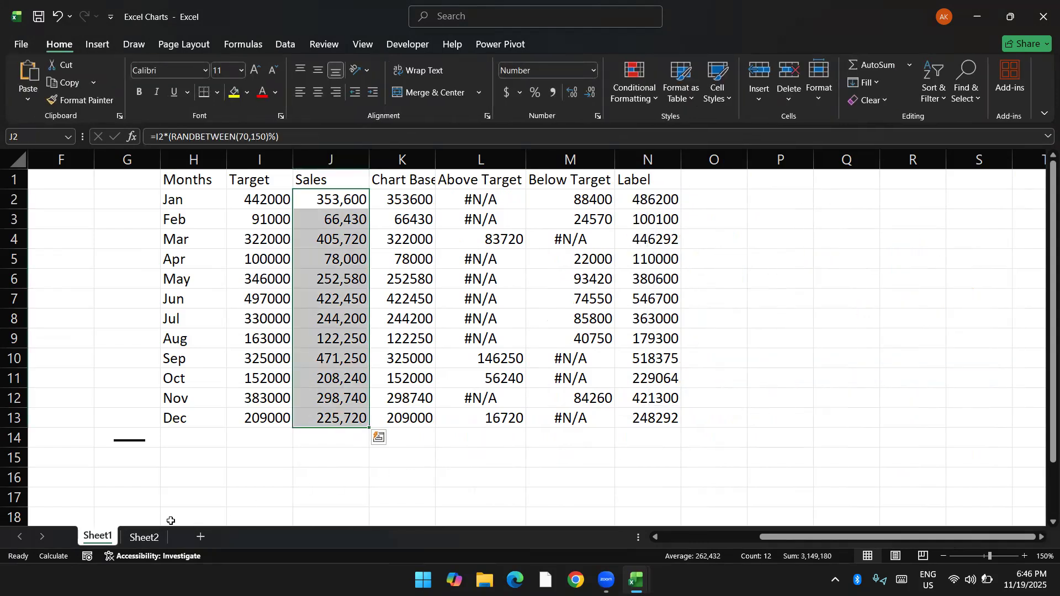
click(144, 537)
key(ctrl+v)
click(641, 178)
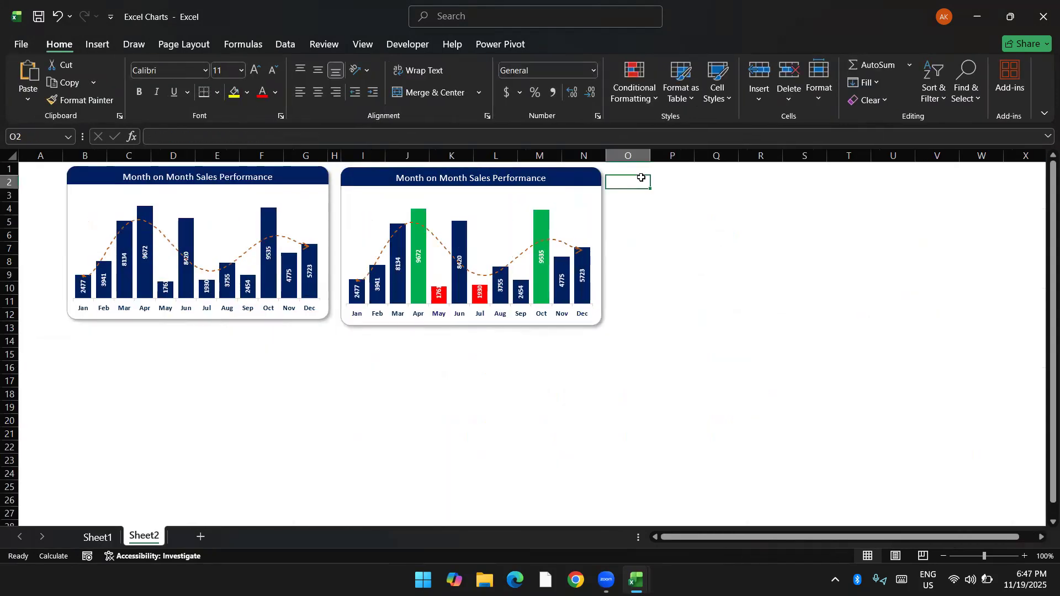
- Narrow column O on Sheet2 as a spacer and try to paste the cut chart at column P
key(Up)
drag(654, 153, 623, 162)
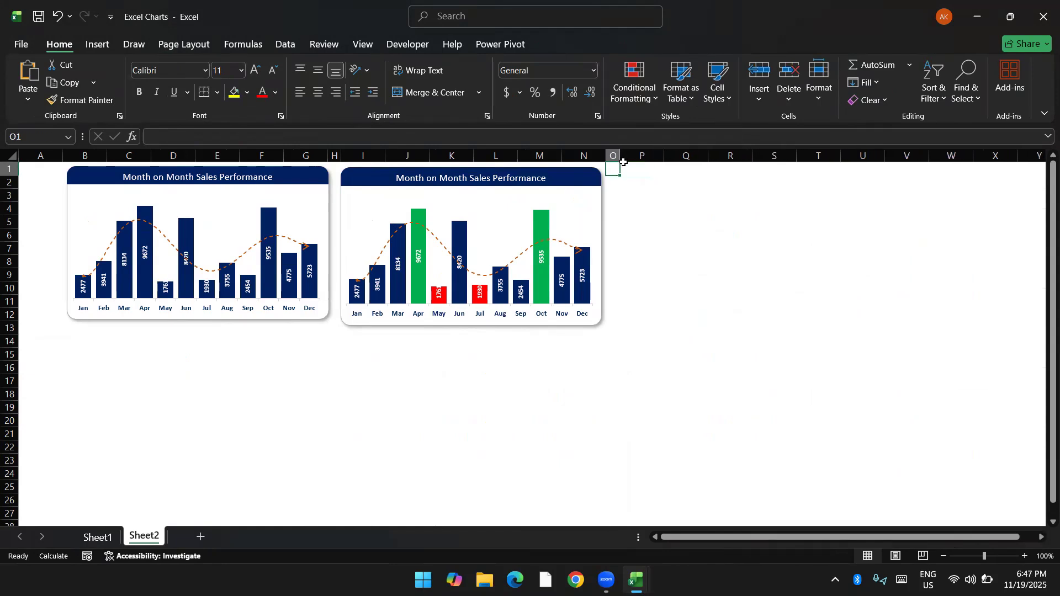
key(Right)
key(Down)
key(ctrl+v)
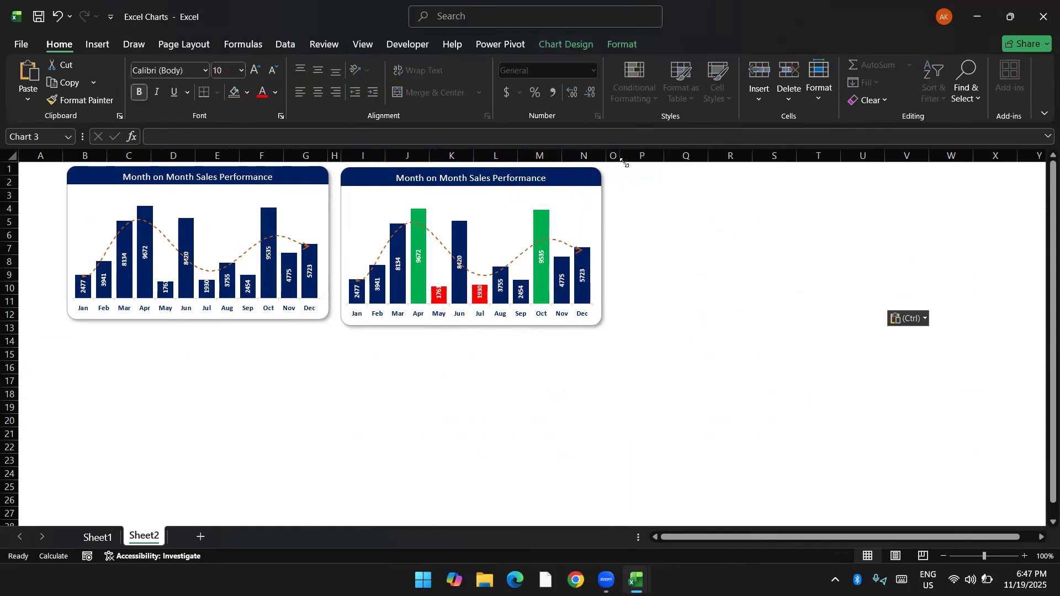
- Delete the pasted chart from Sheet2 and undo back through the paste, the column change and the cut from Sheet1
drag(660, 301, 651, 306)
key(Delete)
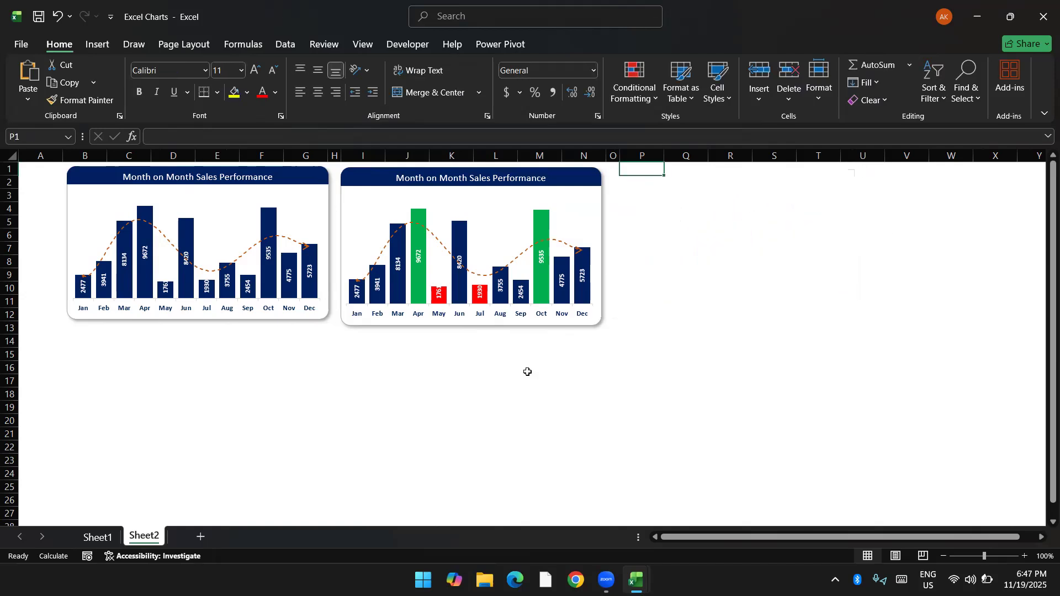
click(110, 537)
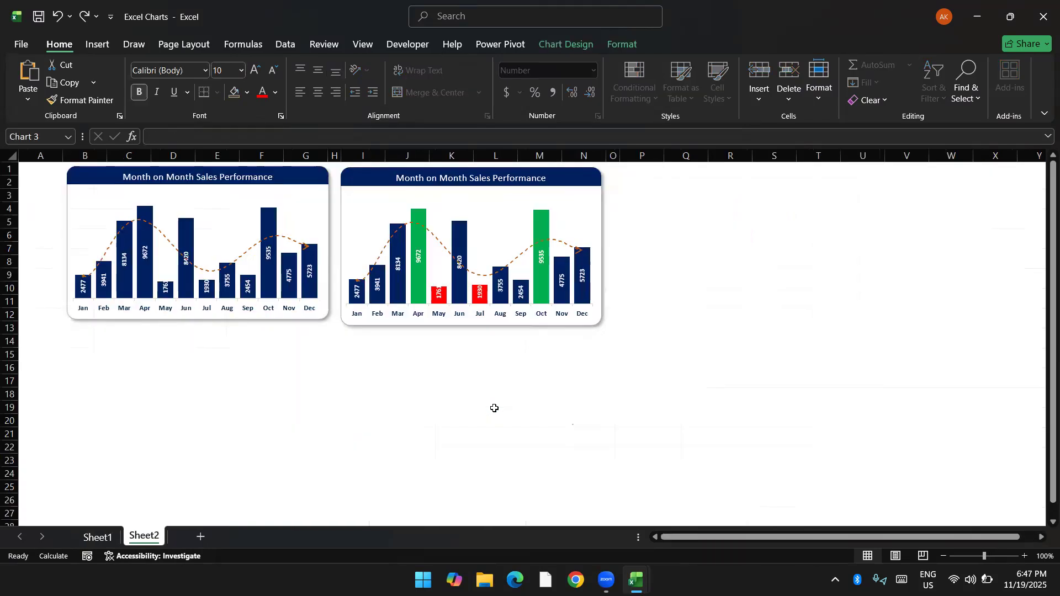
key(ctrl+v)
key(ctrl+z)
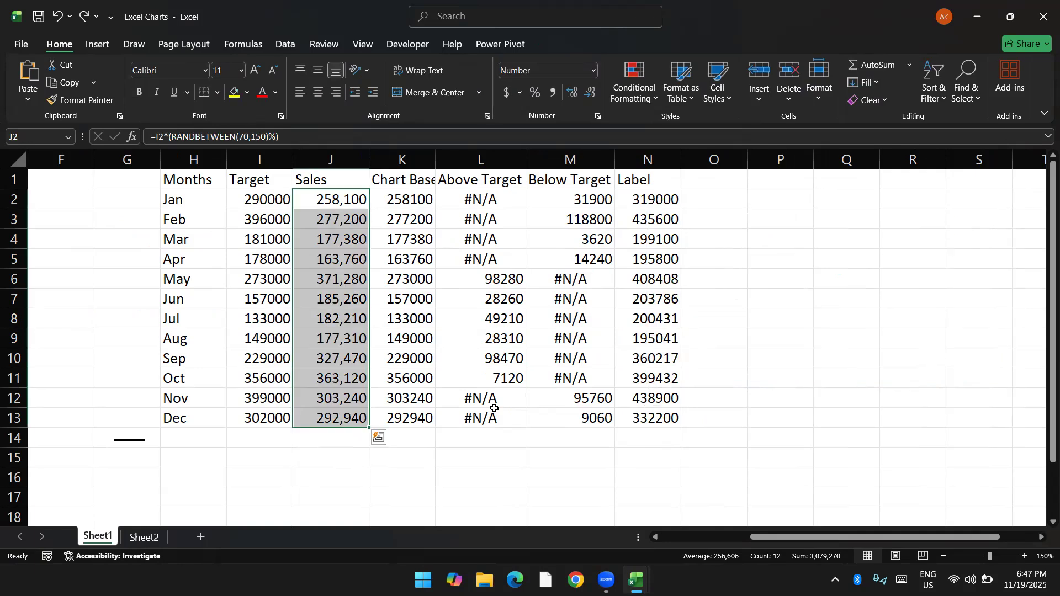
click(143, 538)
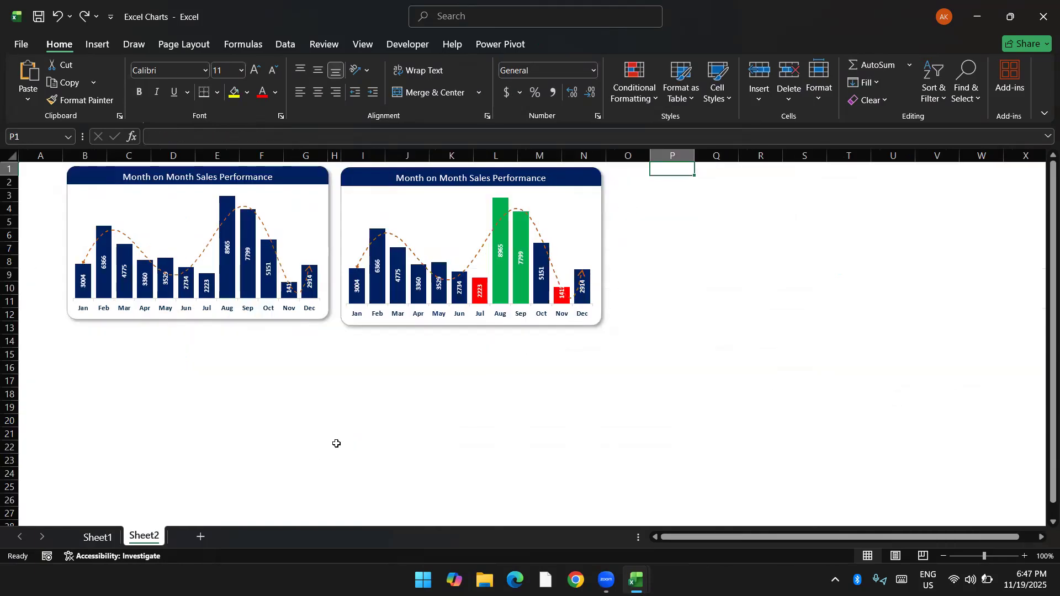
- Copy the combo chart from Sheet1, paste it on Sheet2 beside the second sales chart, and adjust its position and size
key(ctrl+c)
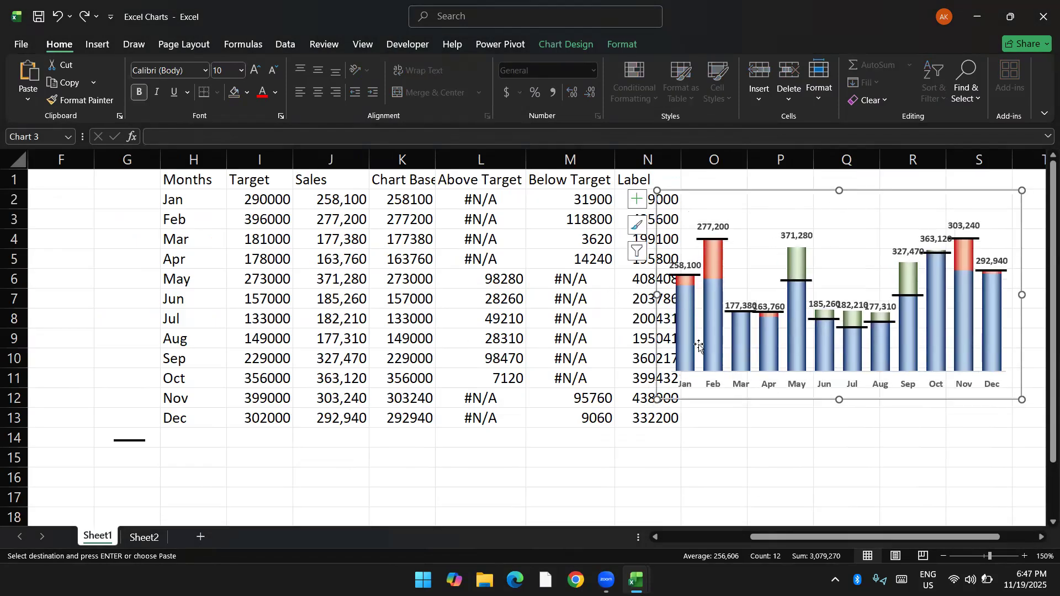
drag(694, 400, 435, 476)
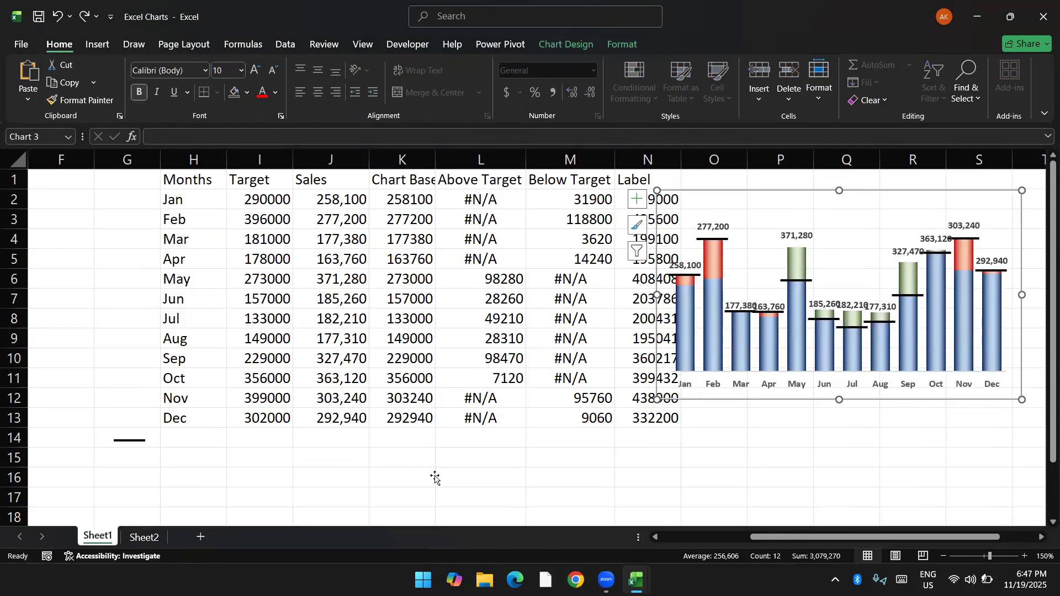
click(149, 540)
click(631, 185)
key(ctrl+v)
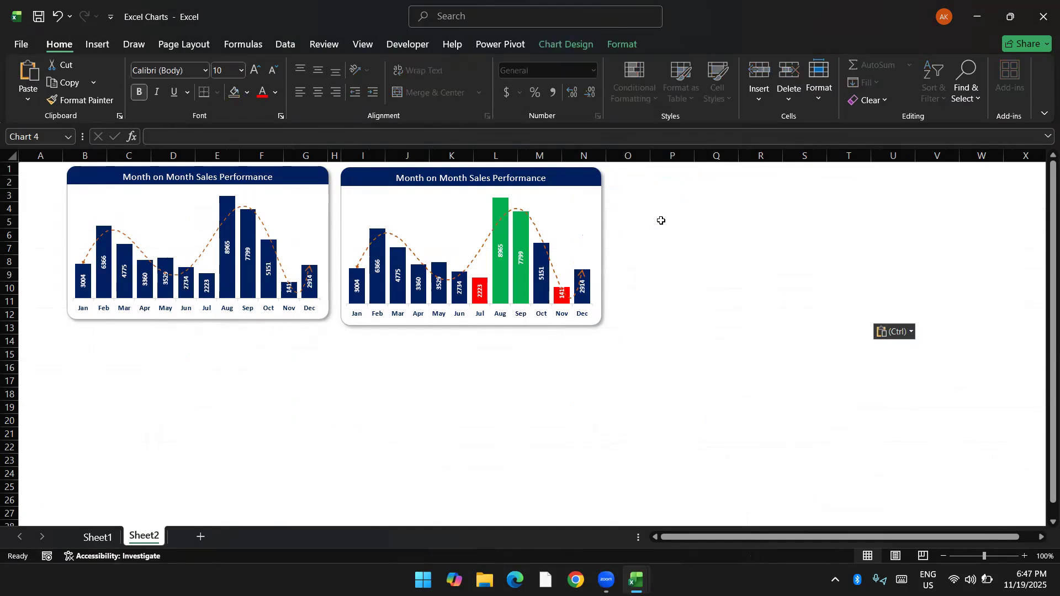
drag(677, 314, 695, 315)
drag(870, 328, 887, 333)
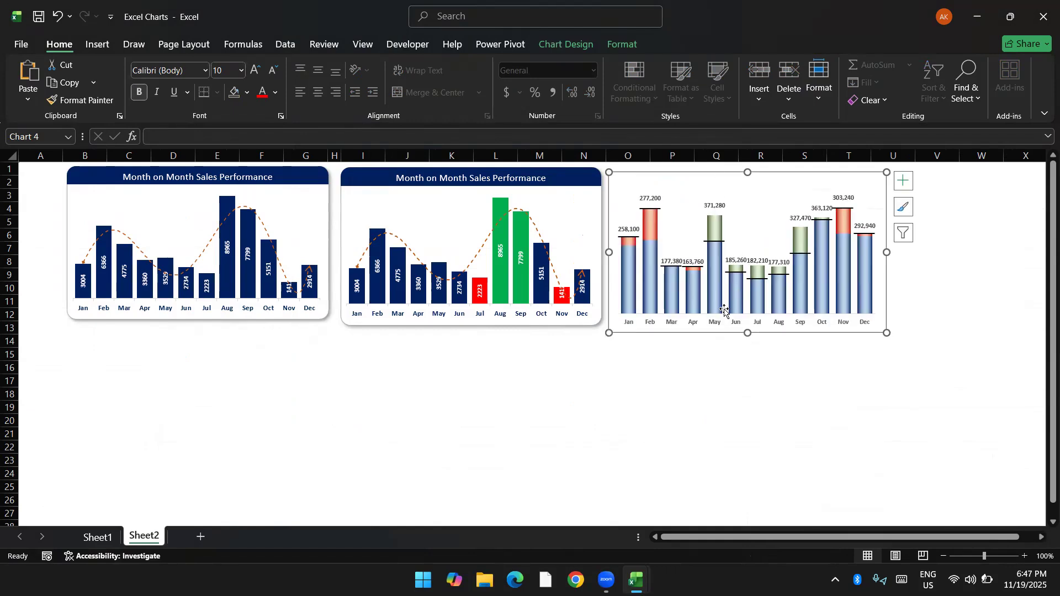
- Give the pasted combo chart's area a solid border line
right_click(707, 332)
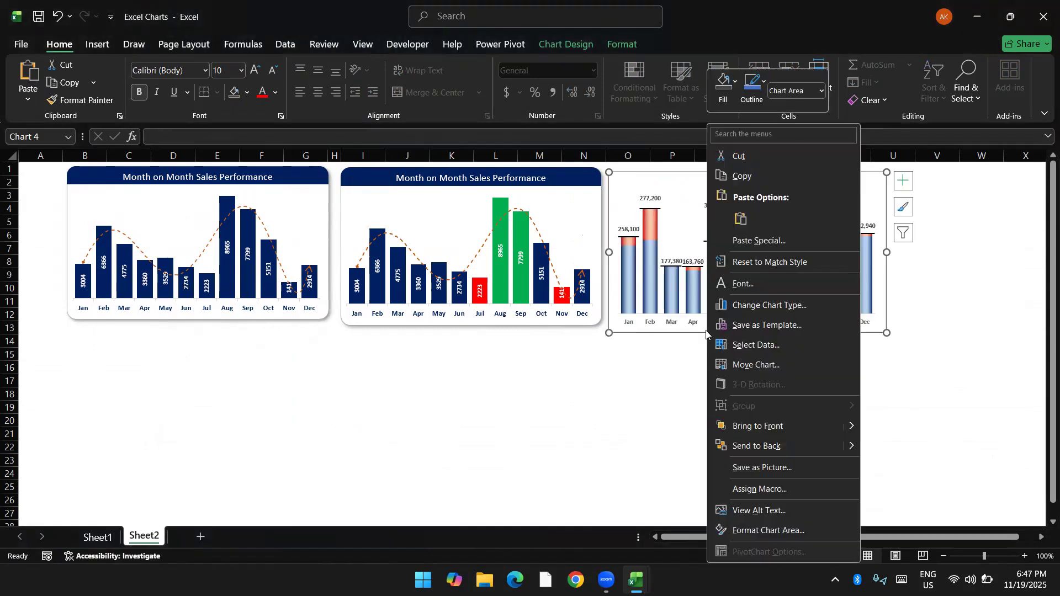
click(749, 527)
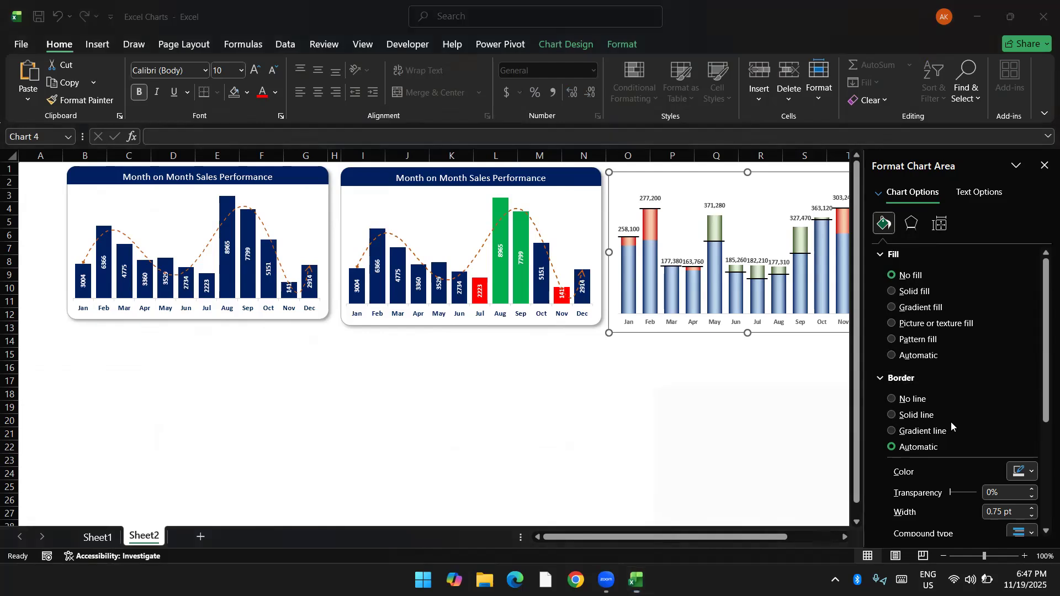
click(1035, 413)
click(1023, 472)
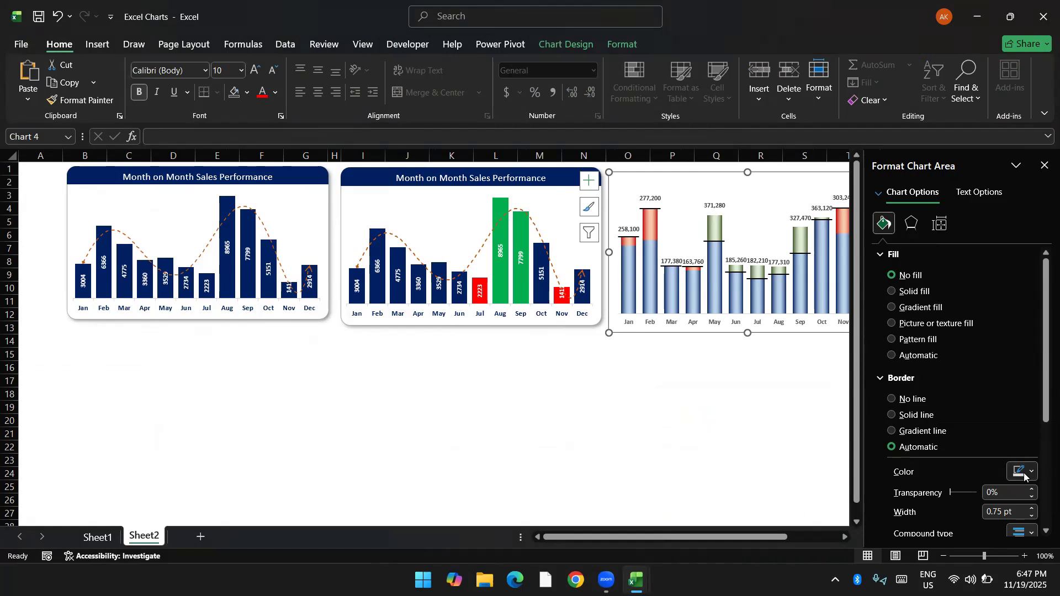
click(882, 377)
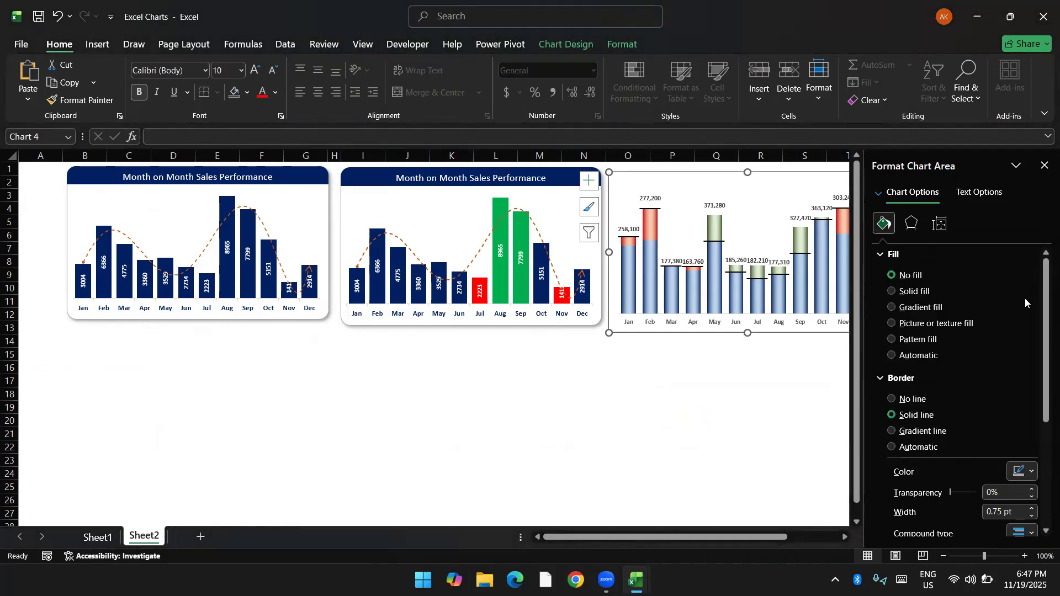
- Apply the first Outer shadow preset to the combo chart's area
click(910, 223)
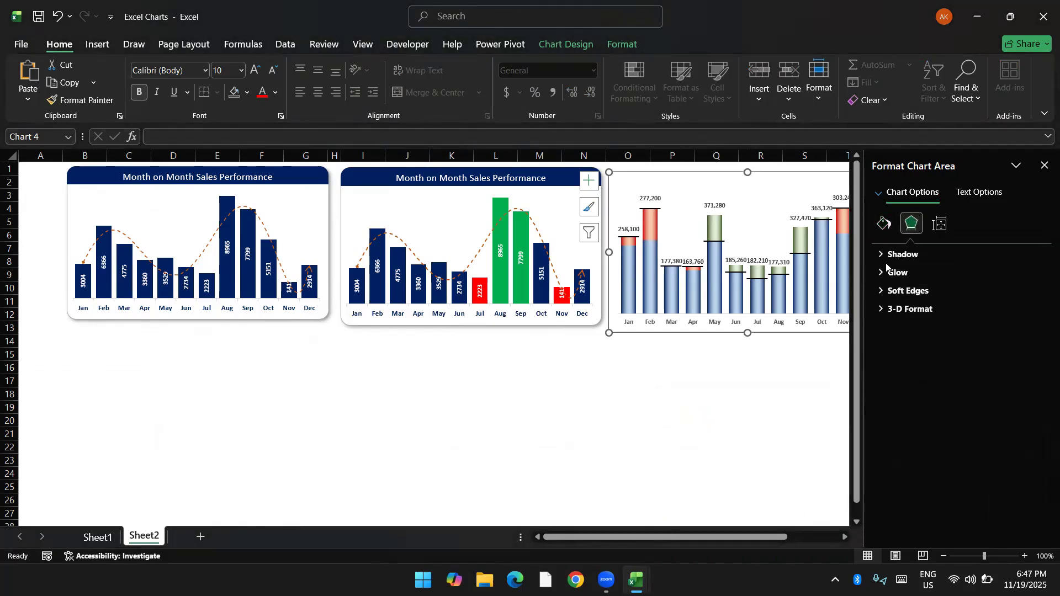
click(881, 258)
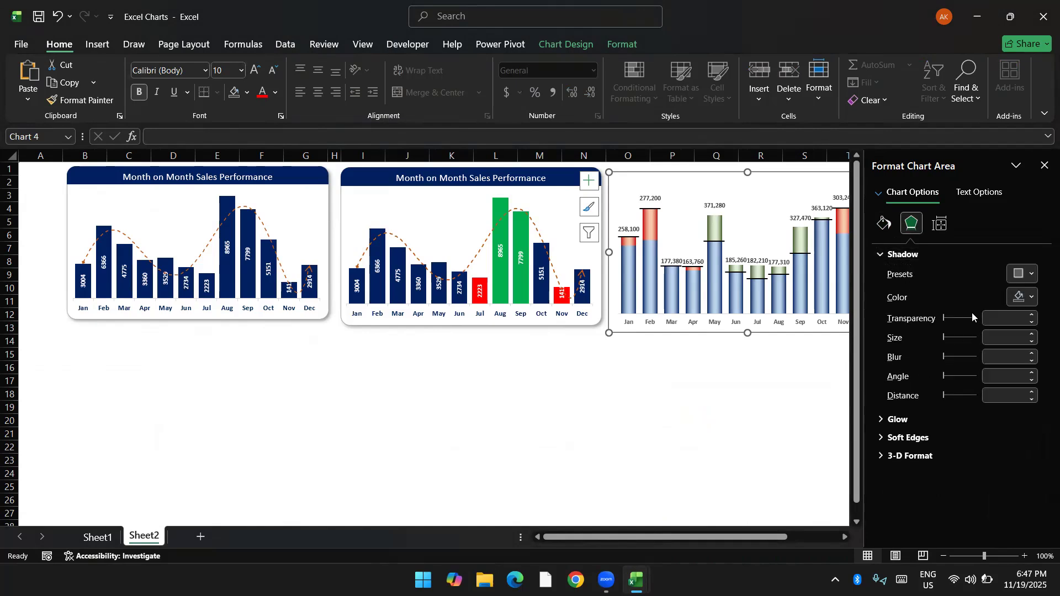
click(1027, 276)
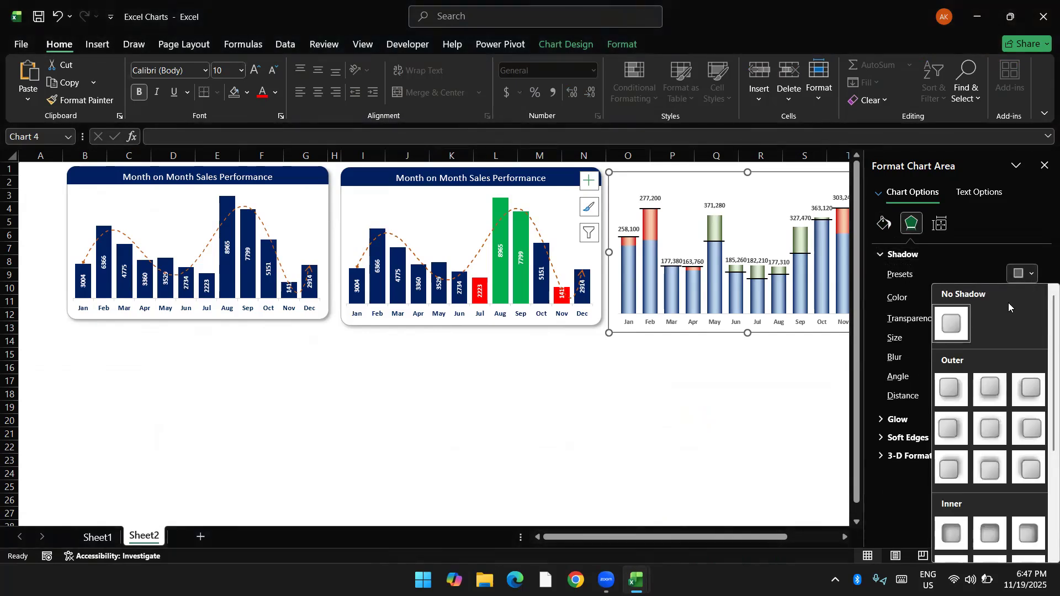
click(956, 388)
- Turn on rounded corners for the combo chart's border and close the formatting options
click(884, 224)
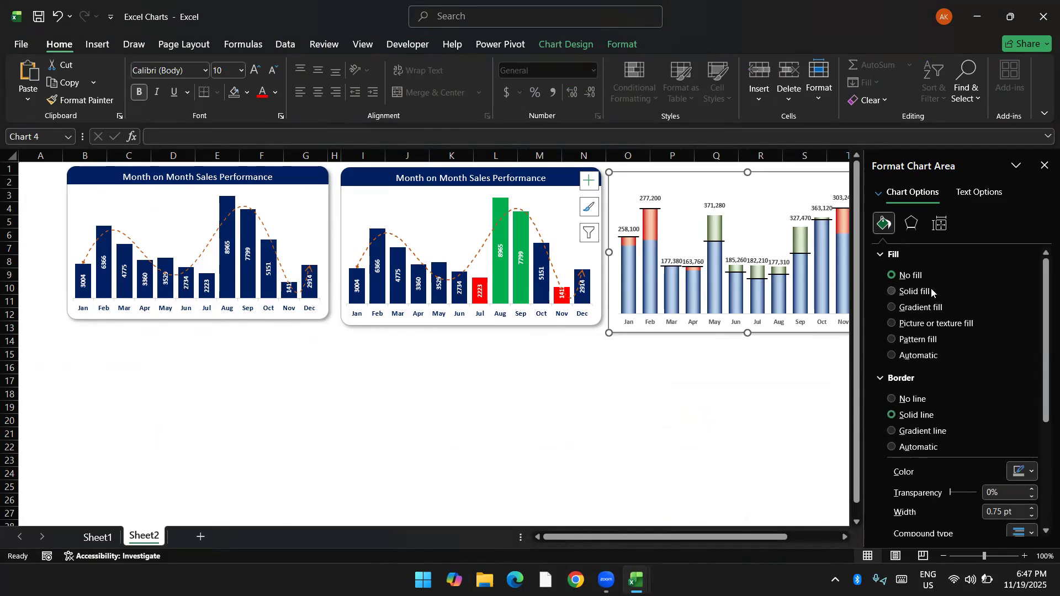
drag(1044, 352, 1044, 485)
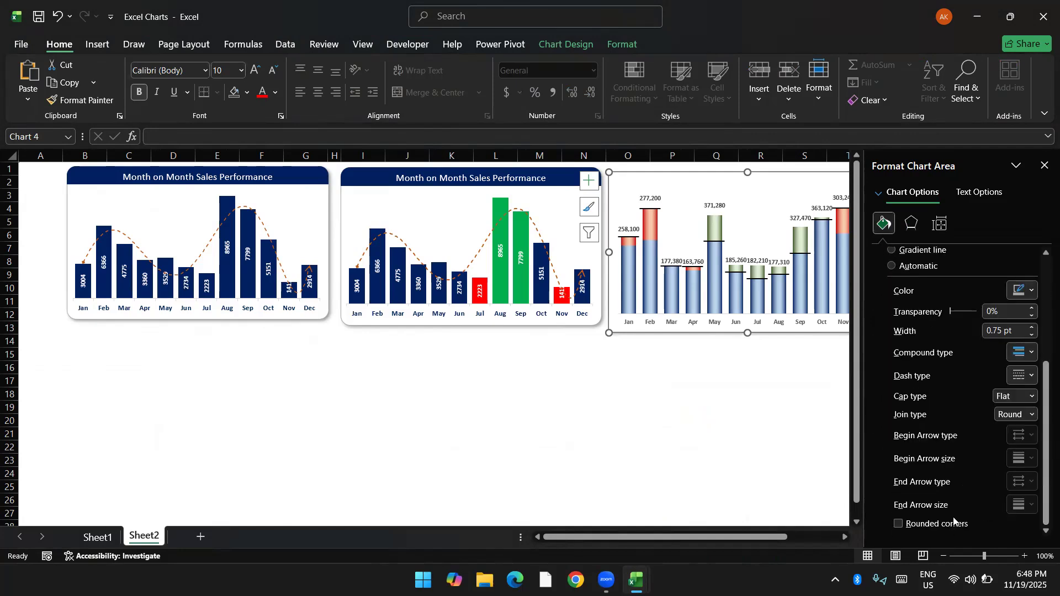
click(789, 457)
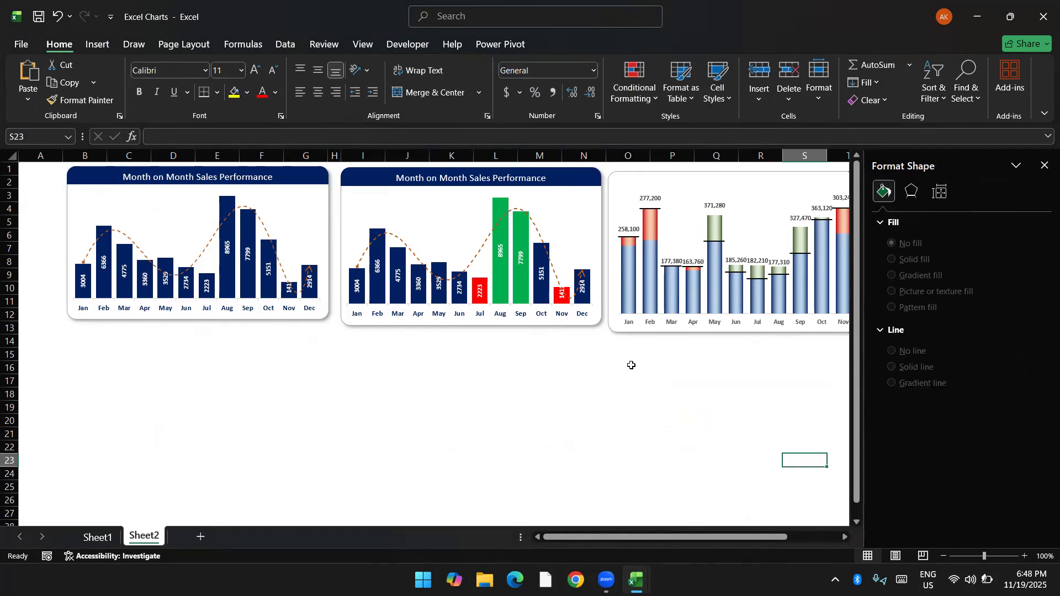
click(1042, 166)
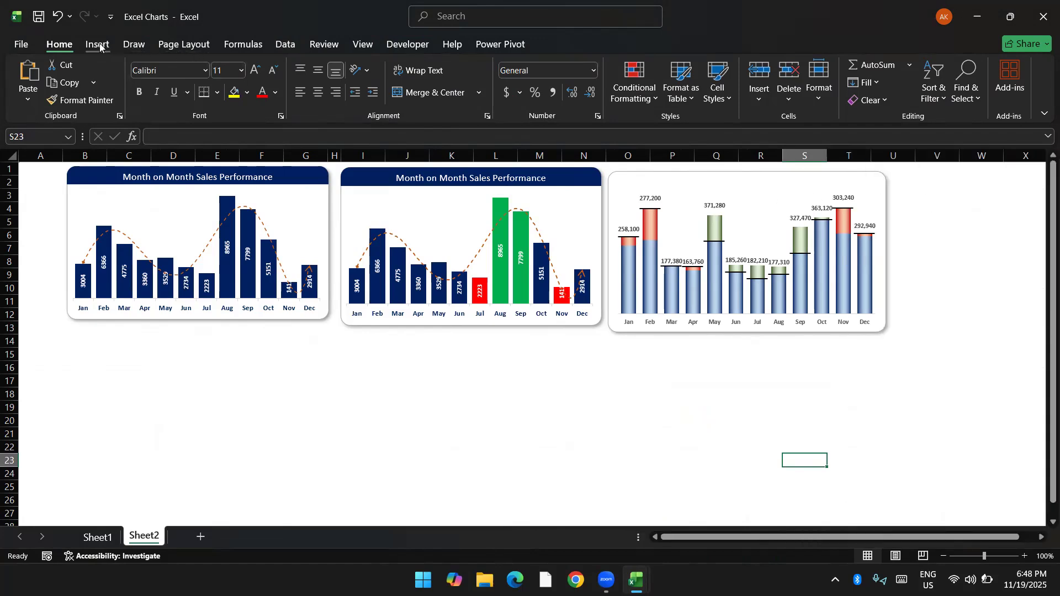
- Draw a top-corners-rounded rectangle about 0.3" high and 3.9" wide inside the combo chart, along its upper edge
click(617, 171)
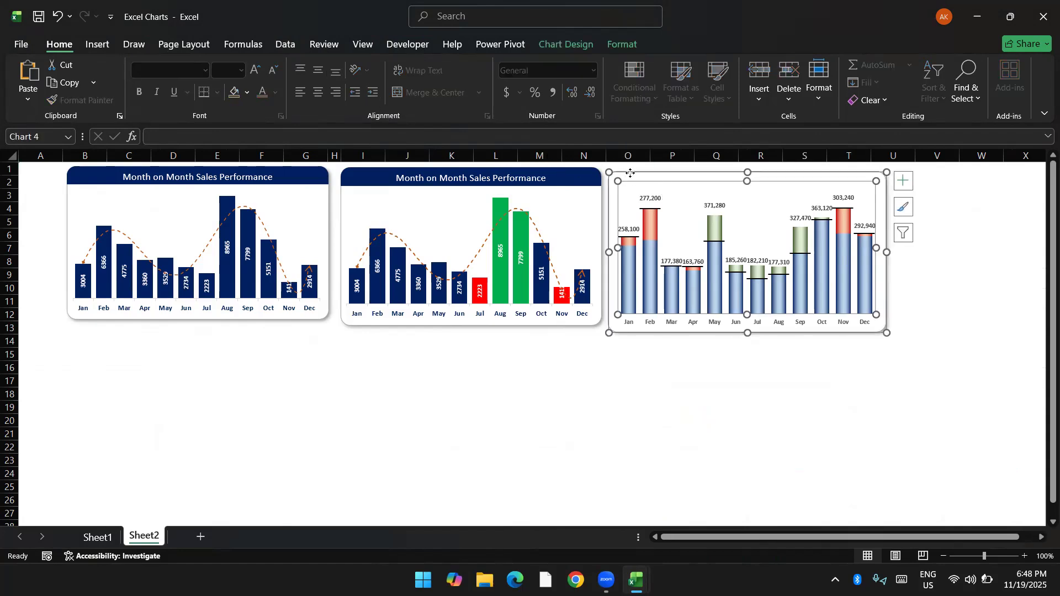
click(98, 45)
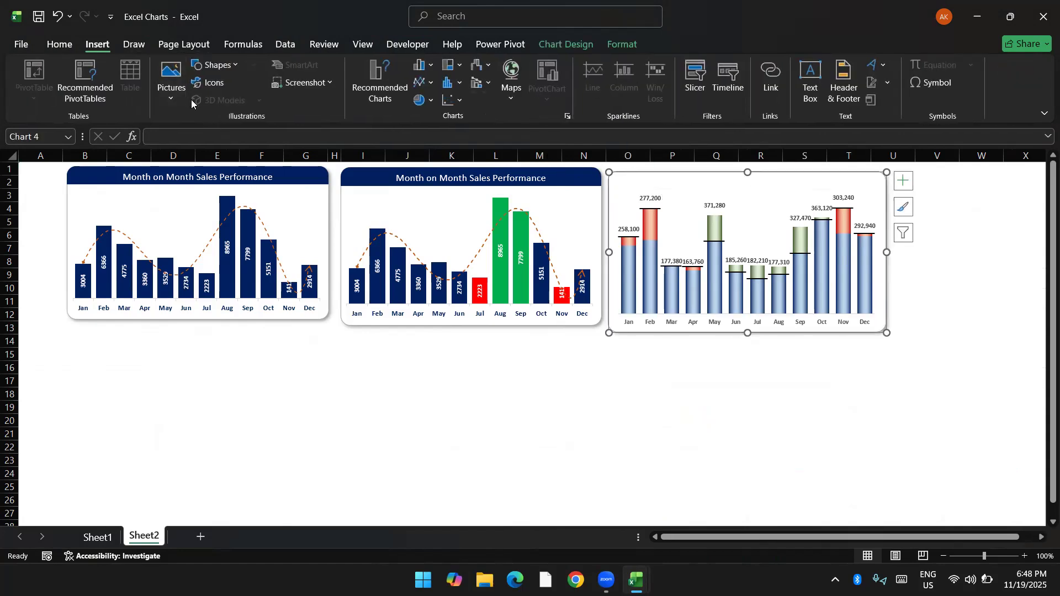
click(171, 85)
click(225, 69)
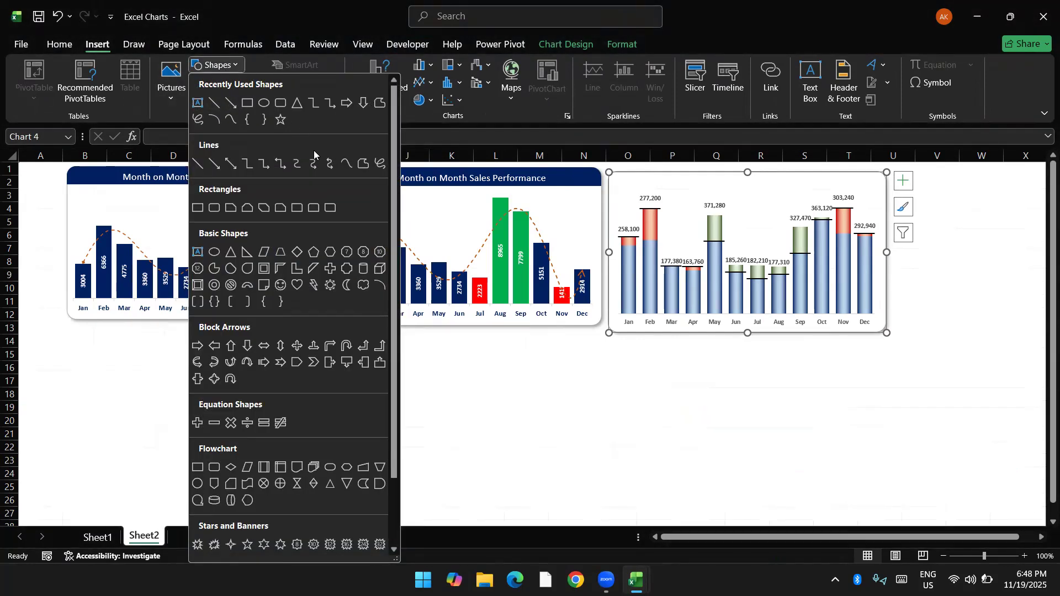
click(314, 206)
drag(609, 173, 869, 195)
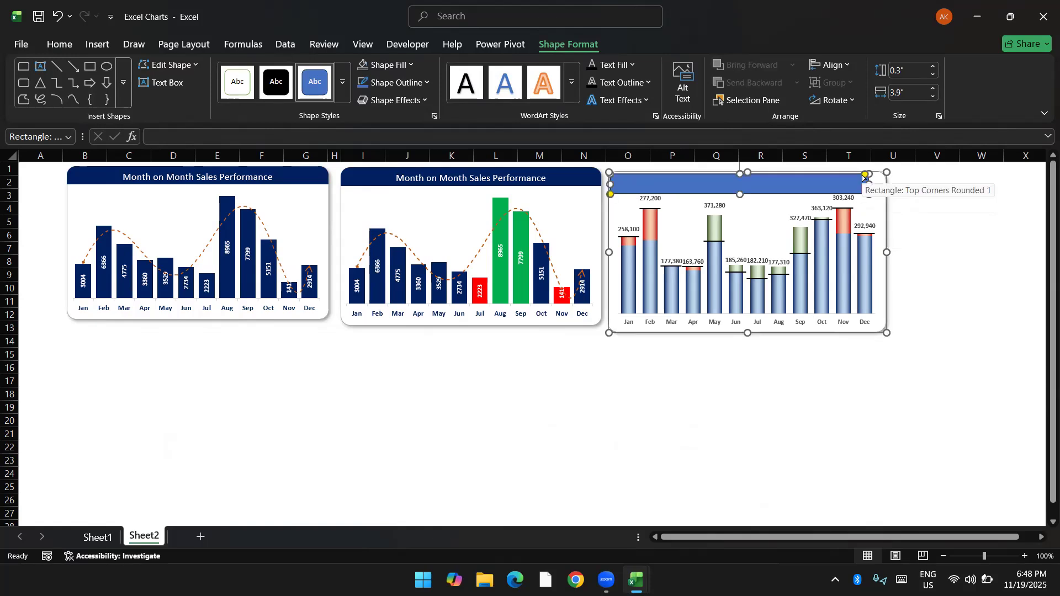
- Round the header rectangle's upper corners fully, widen it to about 4.19" and align it with the combo chart's upper edge
click(866, 174)
click(861, 179)
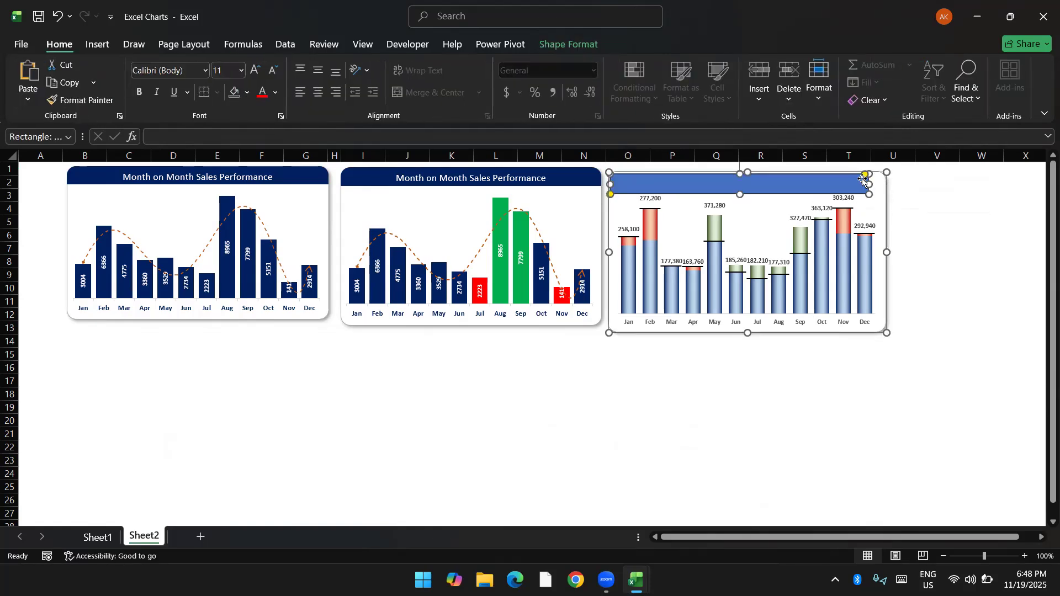
drag(865, 176, 774, 202)
drag(935, 185, 944, 185)
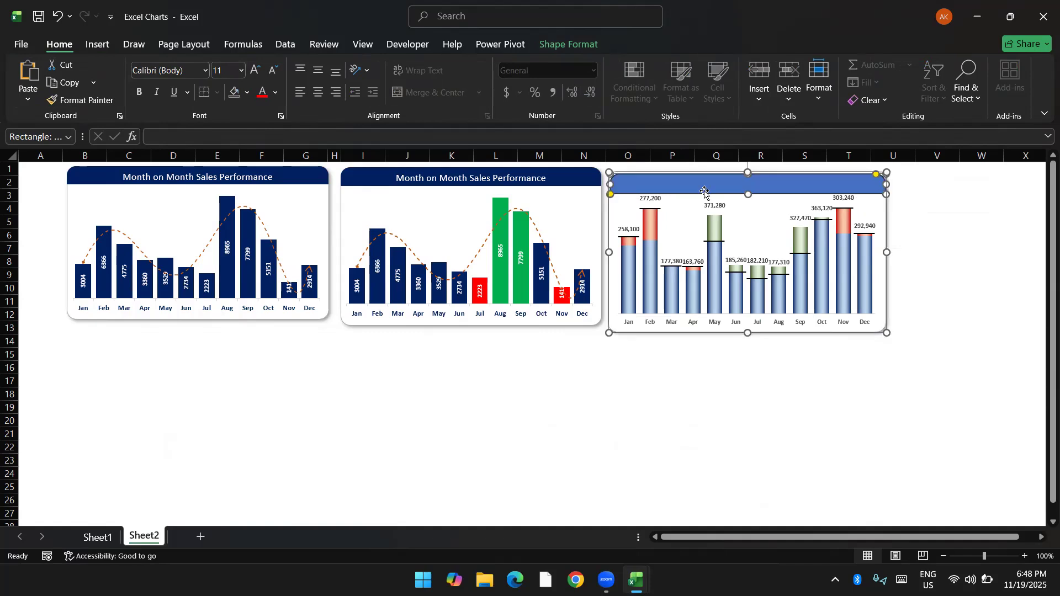
click(610, 186)
click(624, 185)
click(583, 196)
click(648, 185)
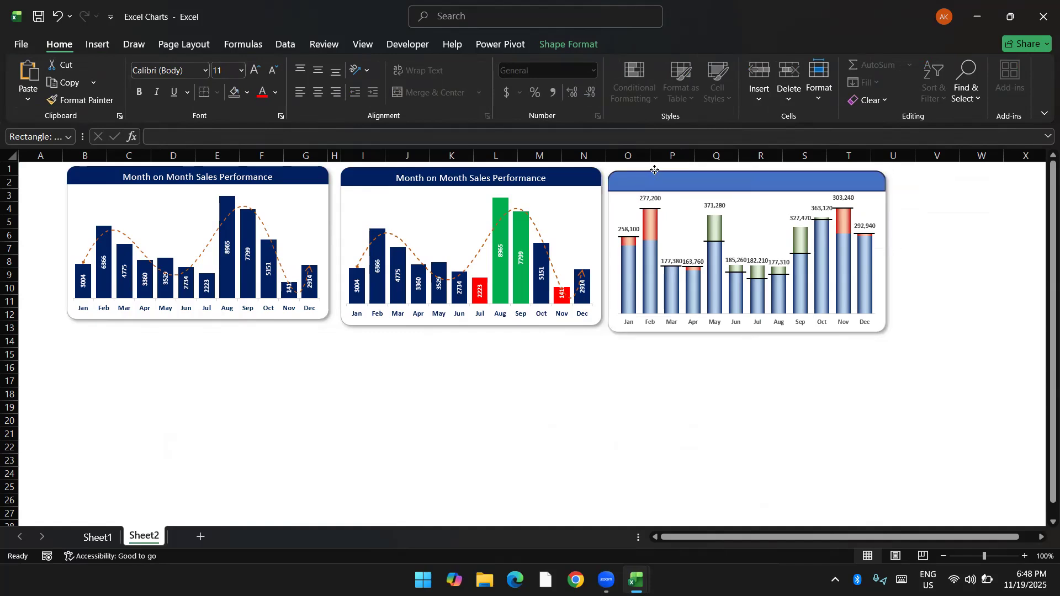
- Fill the combo chart's header rectangle with standard dark blue and remove its outline
click(246, 92)
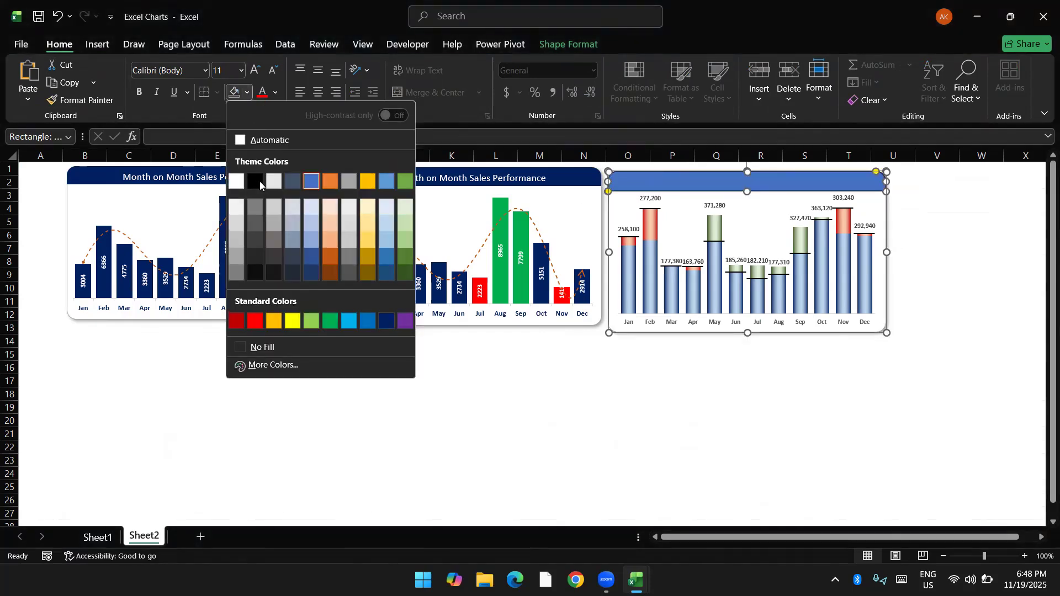
click(387, 322)
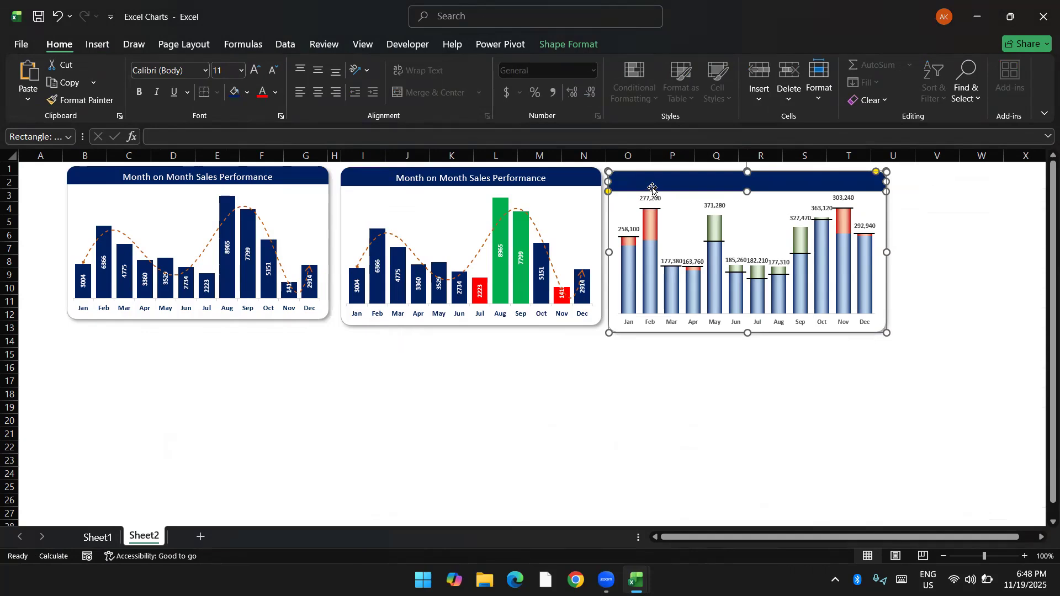
right_click(643, 185)
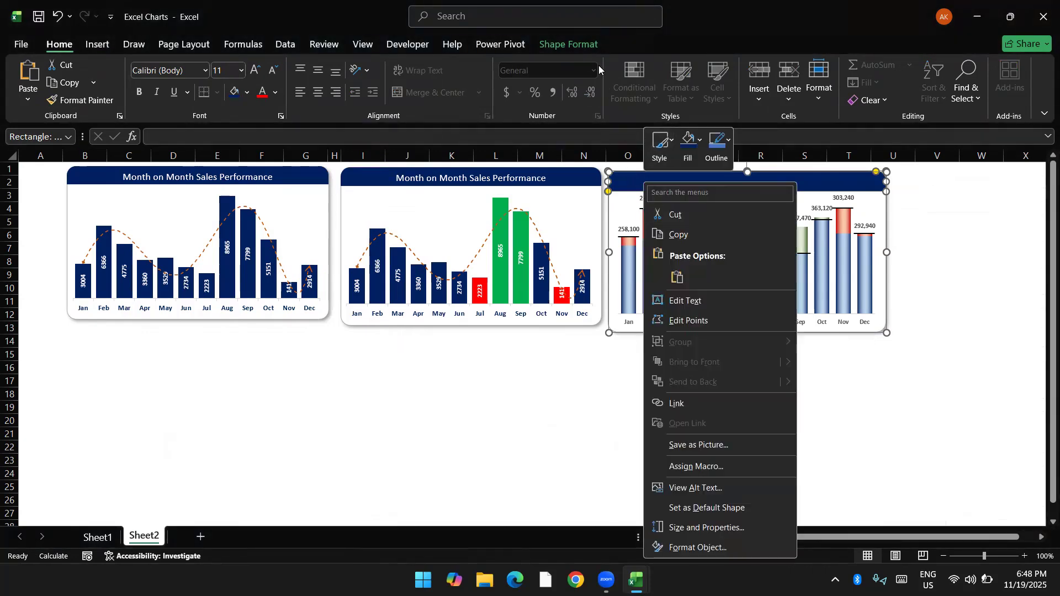
click(599, 69)
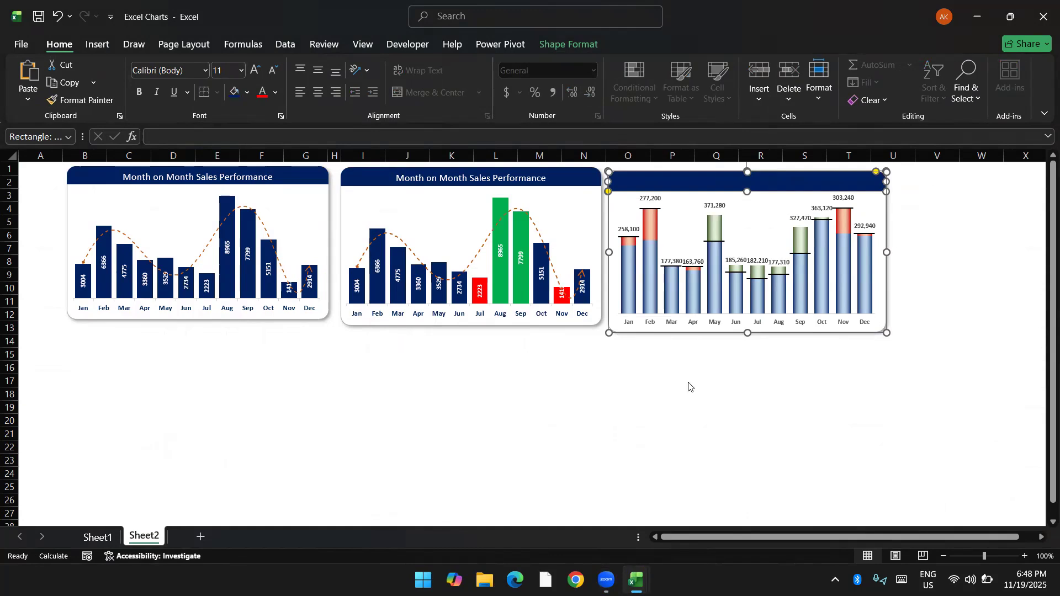
click(569, 44)
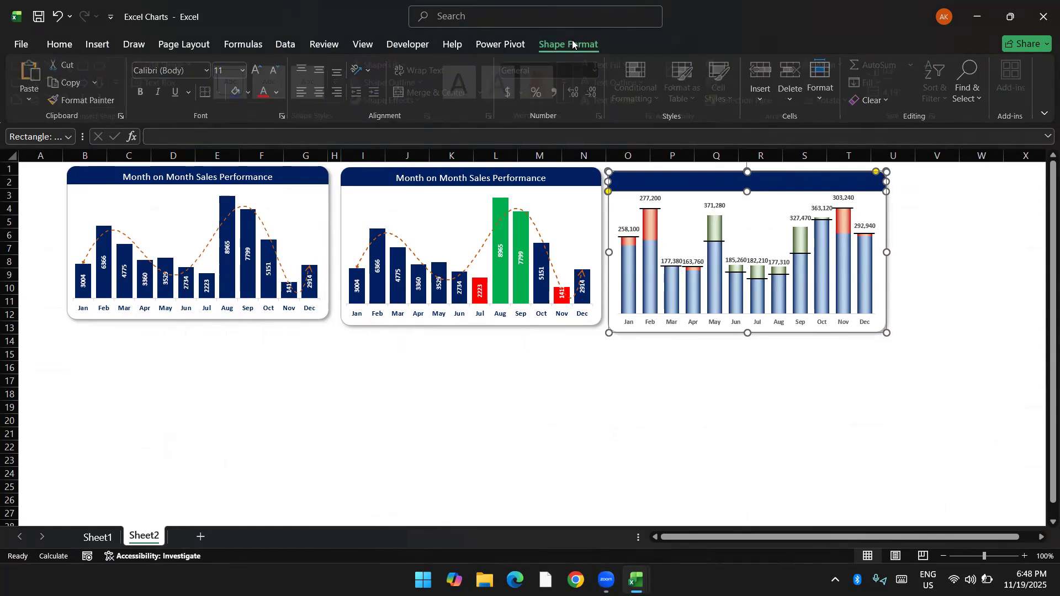
click(408, 89)
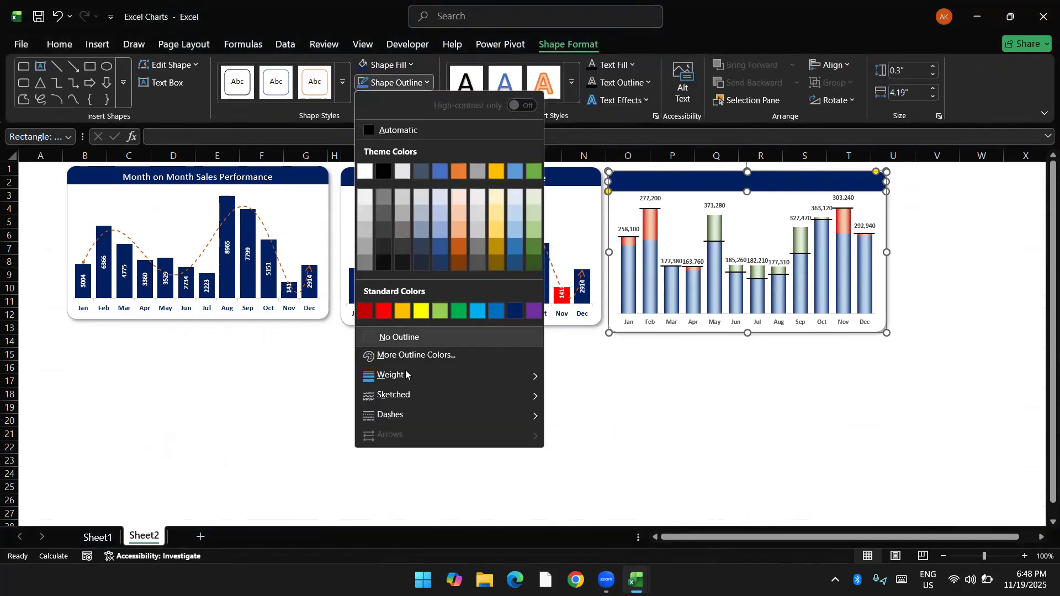
click(406, 338)
- Enter the title "Target Vs Achievement by Months" in the combo chart's header rectangle
text(M)
text(Target)
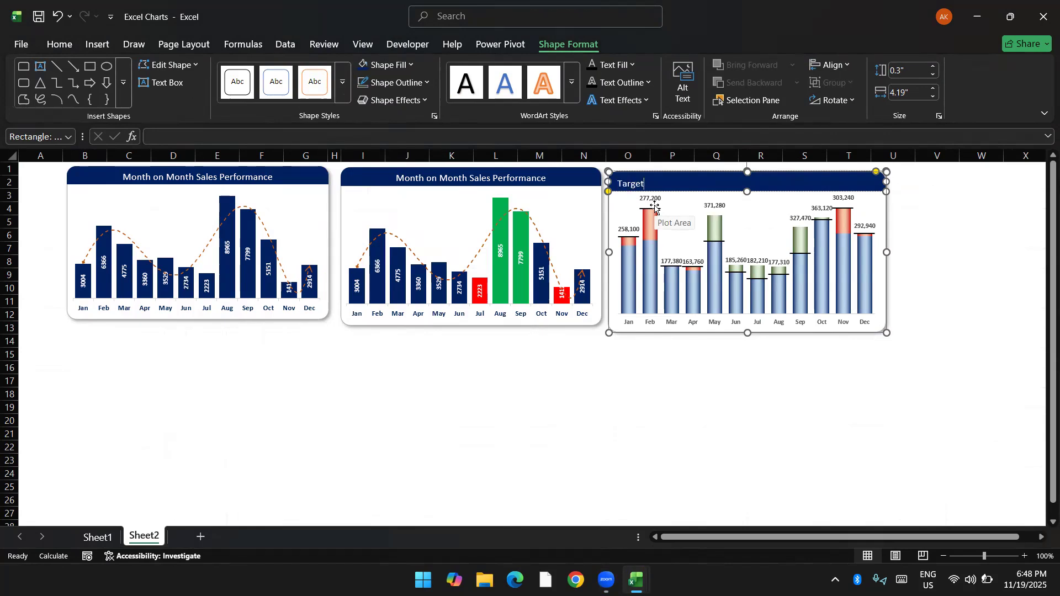
text( Vs Ach)
text(ievement)
text(by Months)
- Make the combo chart's whole header title bold and center it in the rectangle
key(ctrl+a)
key(ctrl+w)
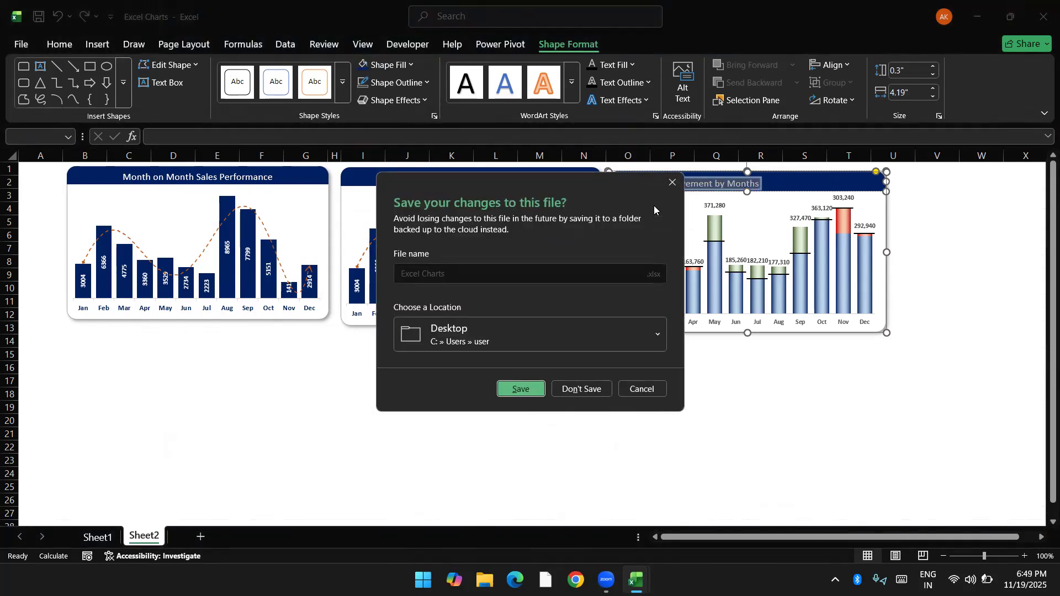
key(Escape)
key(ctrl+b)
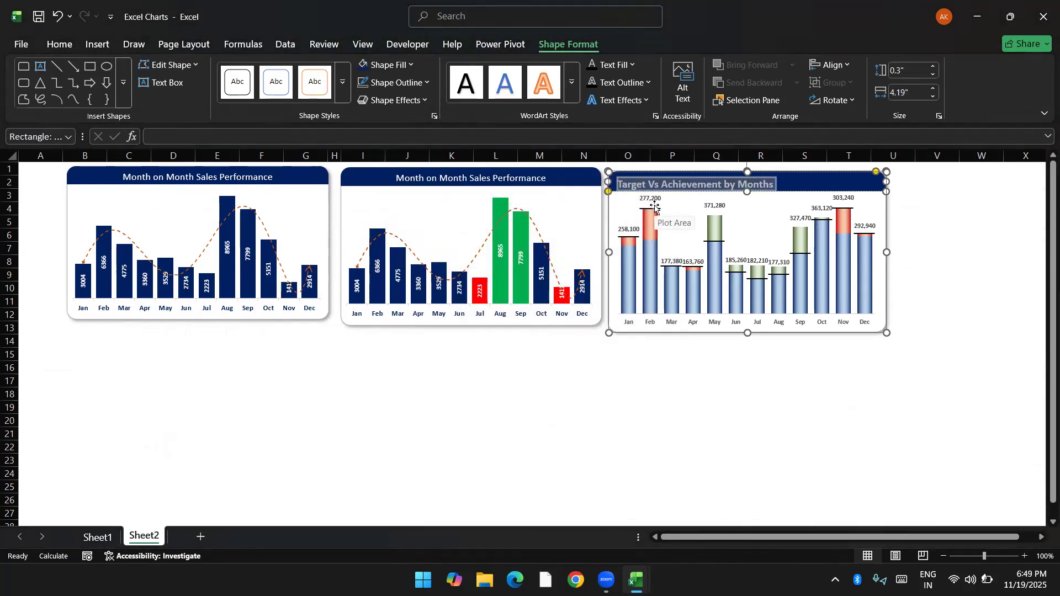
click(60, 45)
click(318, 71)
- Move the combo chart with its header slightly up and to the right so it lines up with the second sales chart
click(569, 384)
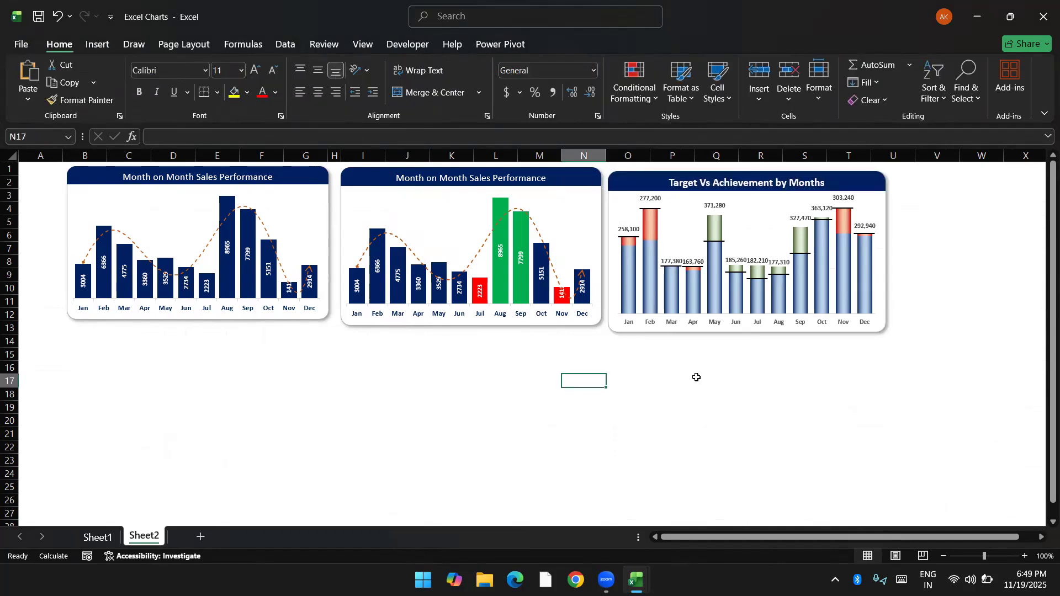
drag(689, 333, 692, 329)
click(616, 404)
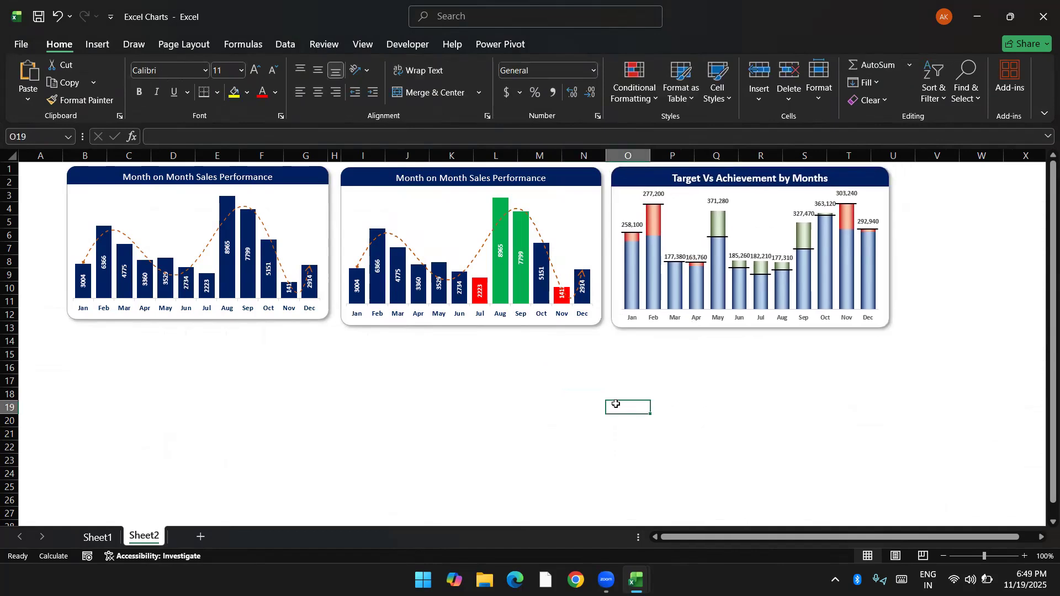